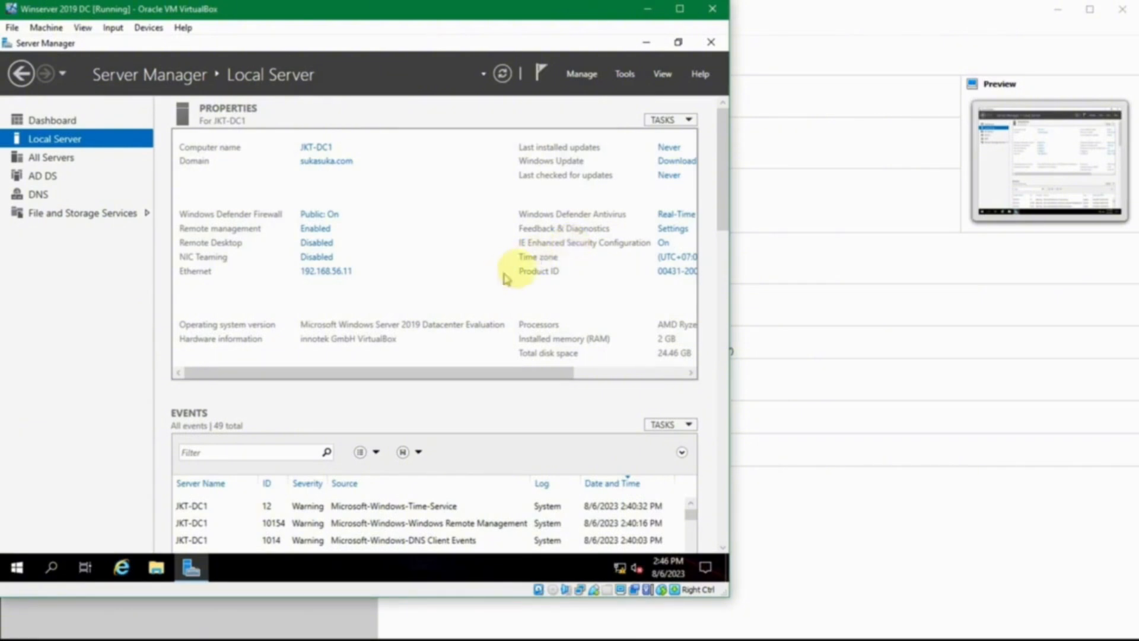
Step: Start the Winserver 2019 SVR virtual machine from the VirtualBox Manager
left_click(801, 499)
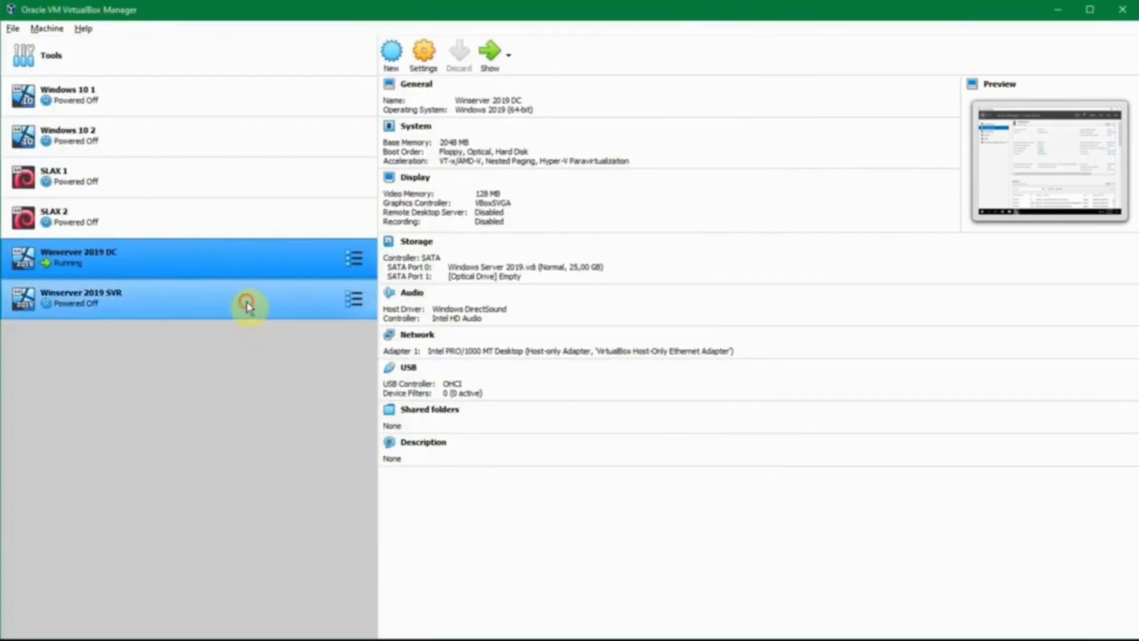
left_click(246, 303)
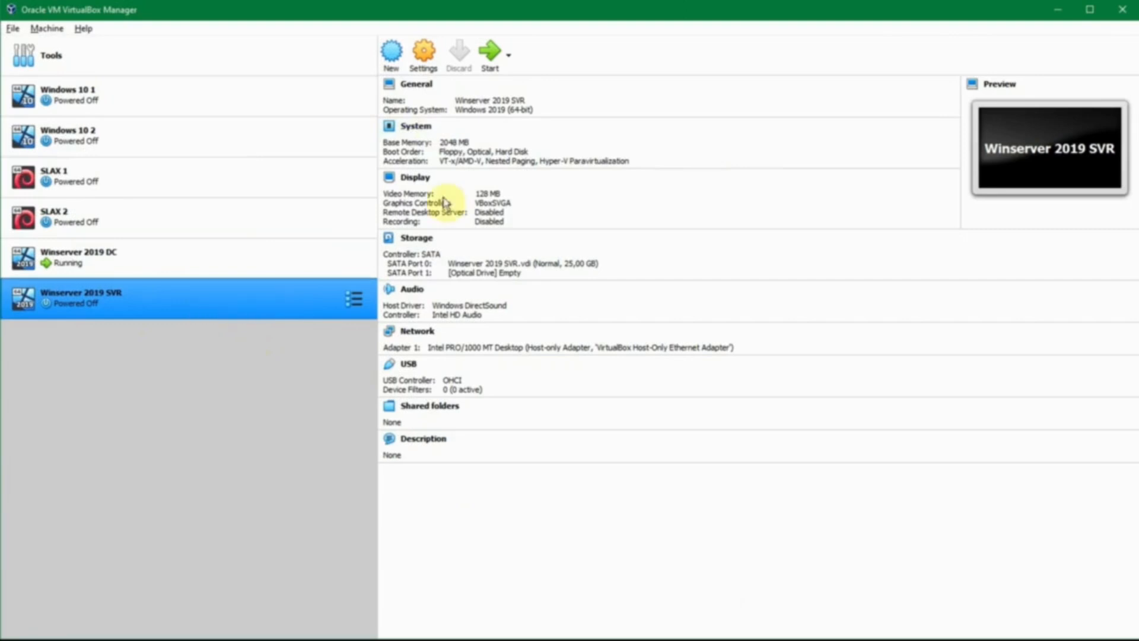
left_click(143, 272, "ctrl")
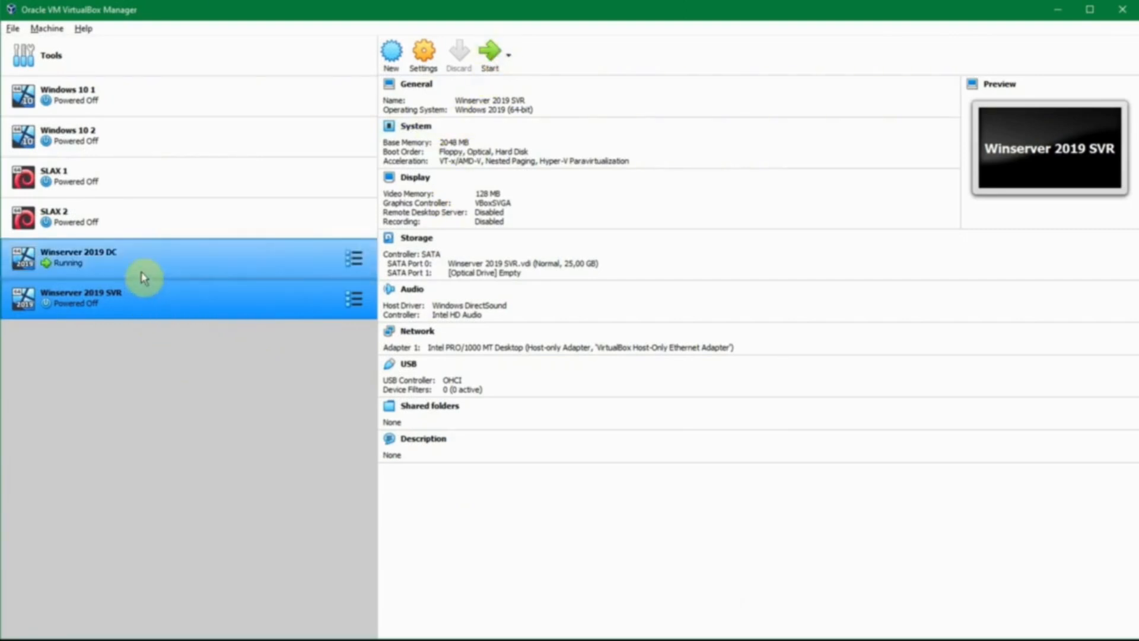
left_click(143, 276)
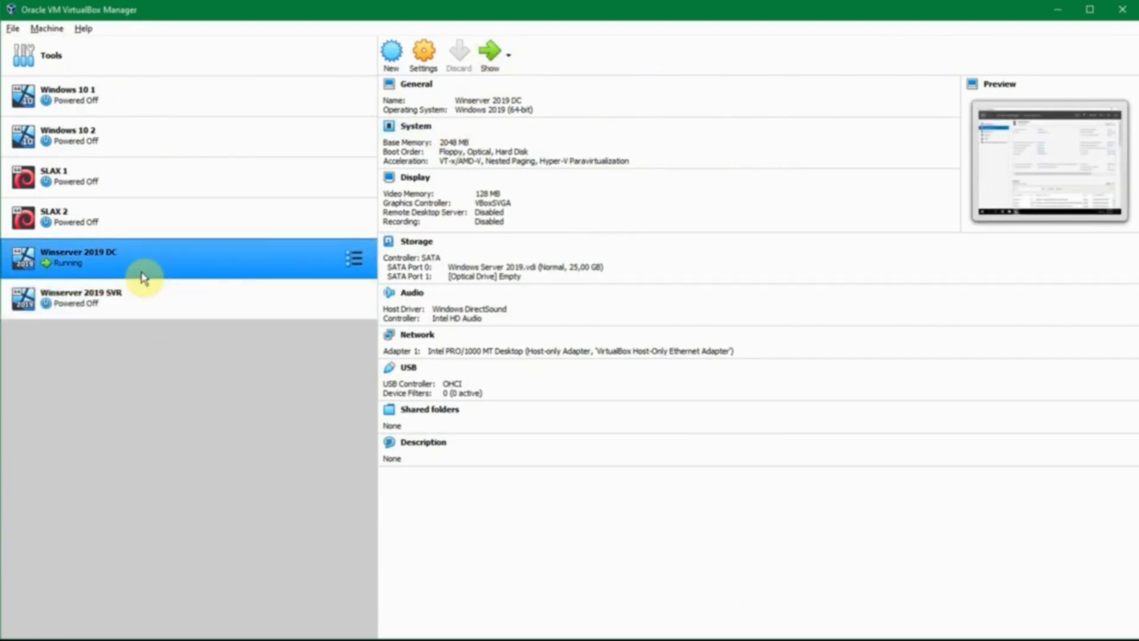
left_click(209, 291)
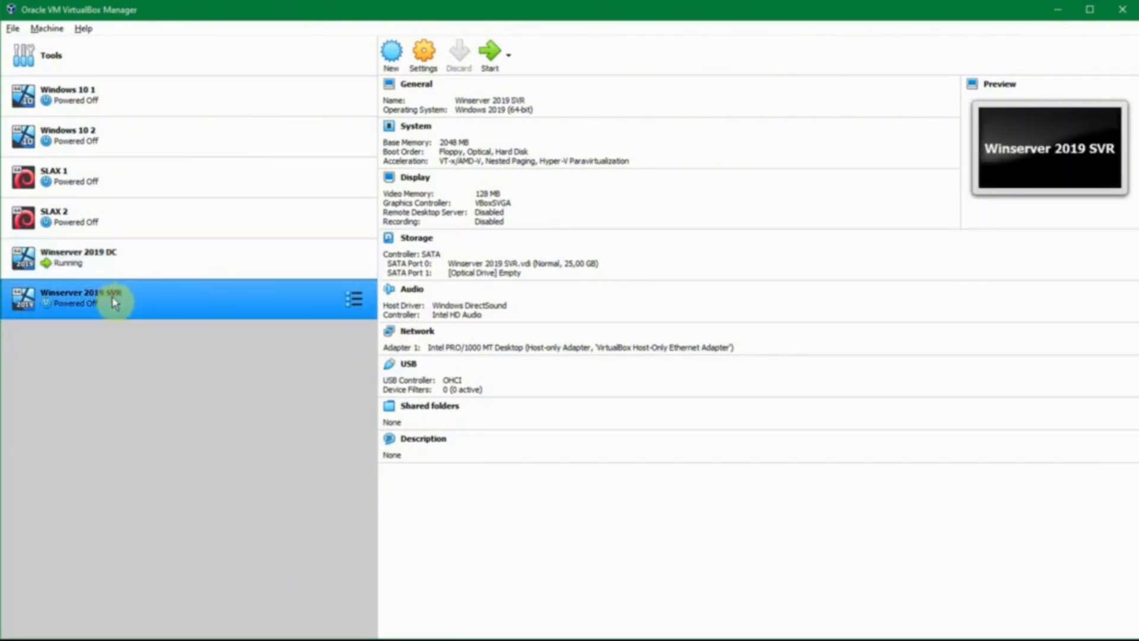
left_click(490, 52)
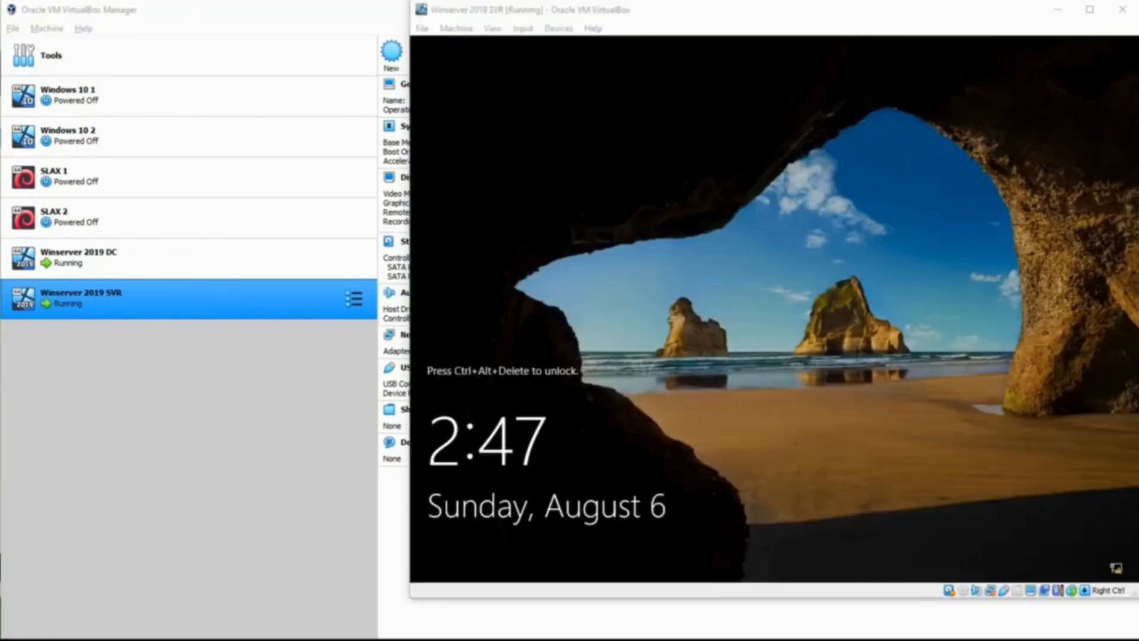
Step: Unlock the Winserver 2019 SVR machine and sign in as Administrator with the account password
left_click(1038, 502)
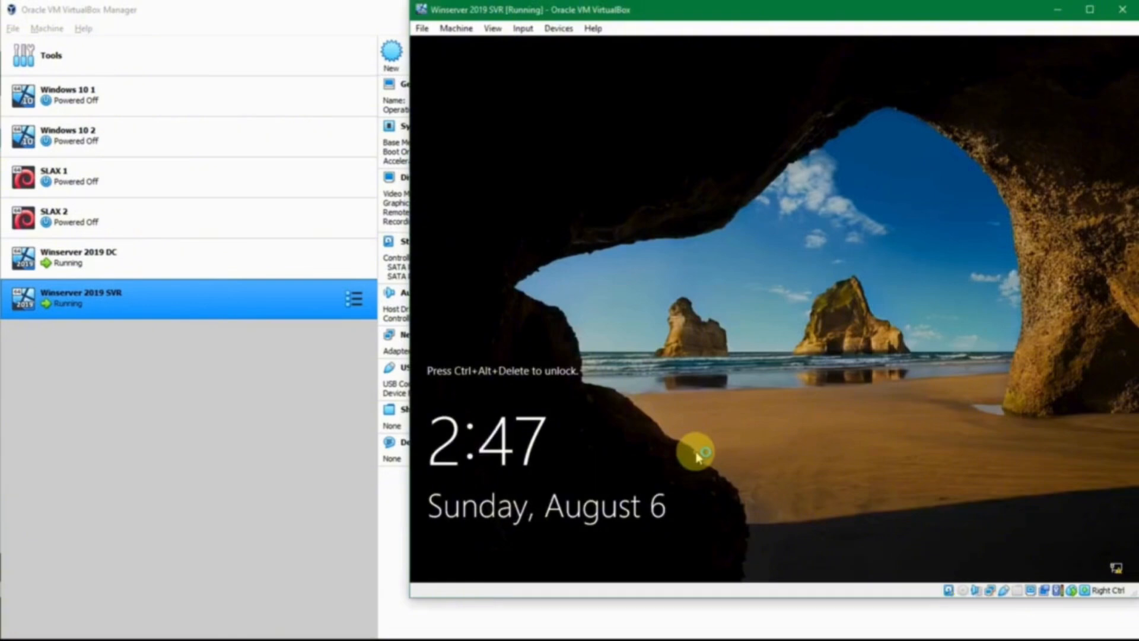
key("ctrl+alt+Delete")
type("•")
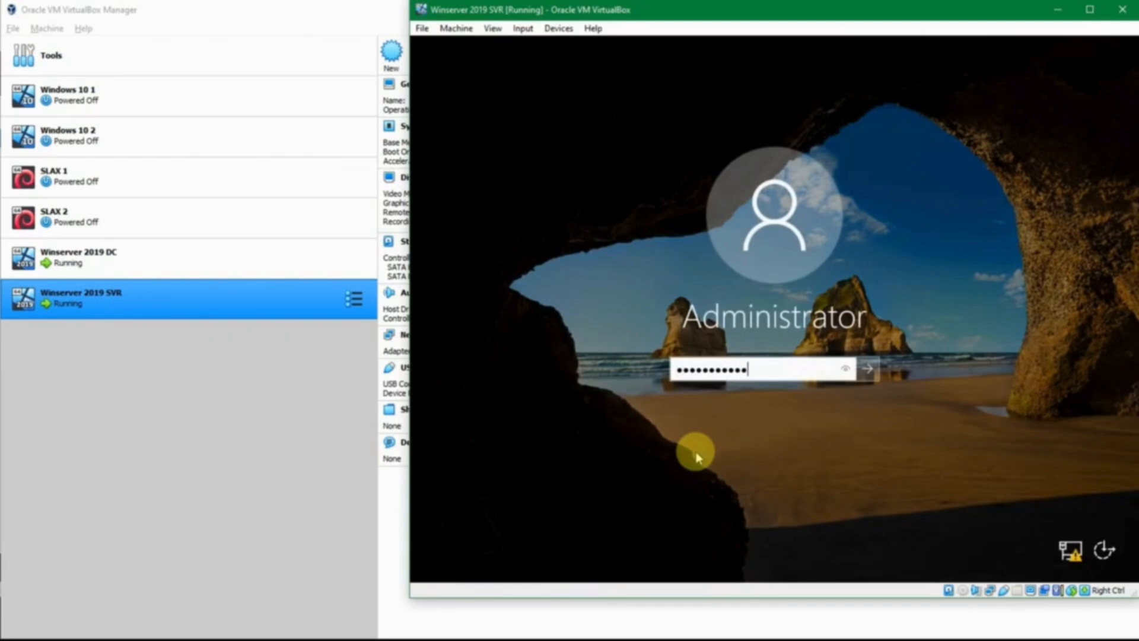
key("Return")
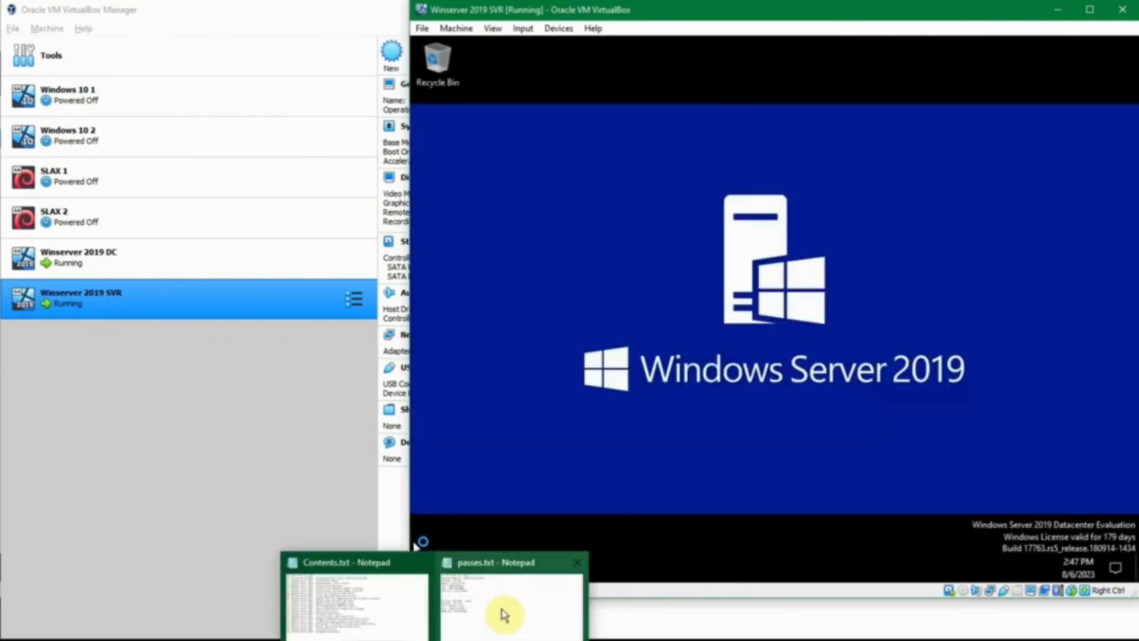
Step: Switch to passes.txt in Notepad and examine the hostname and user noted for Winserver 2019 SVR
left_click(503, 610)
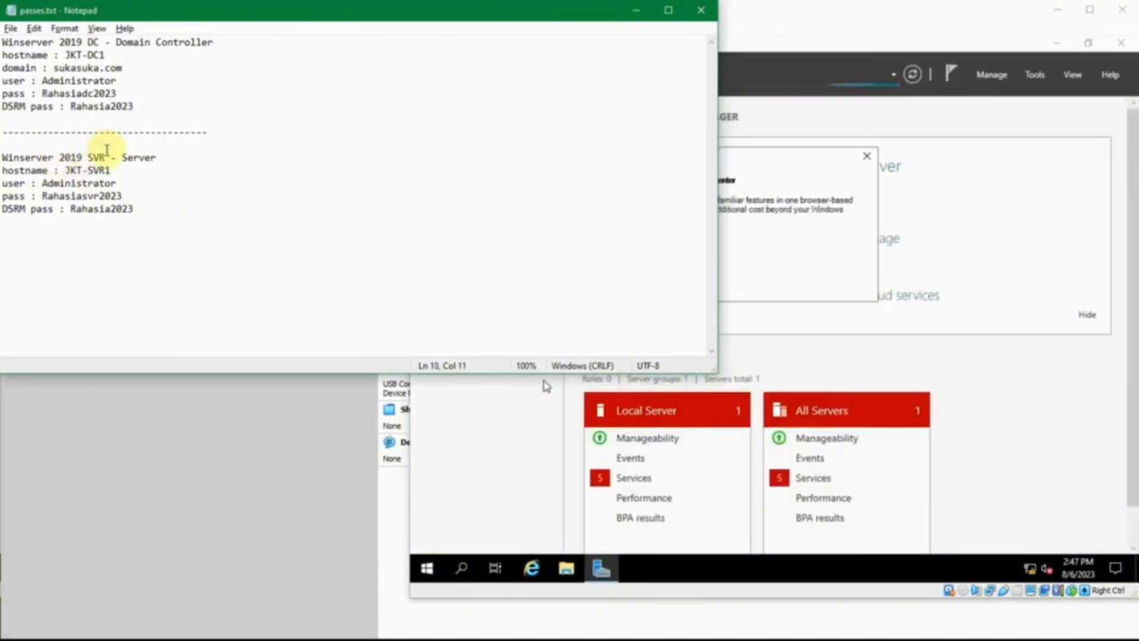
left_click(107, 157)
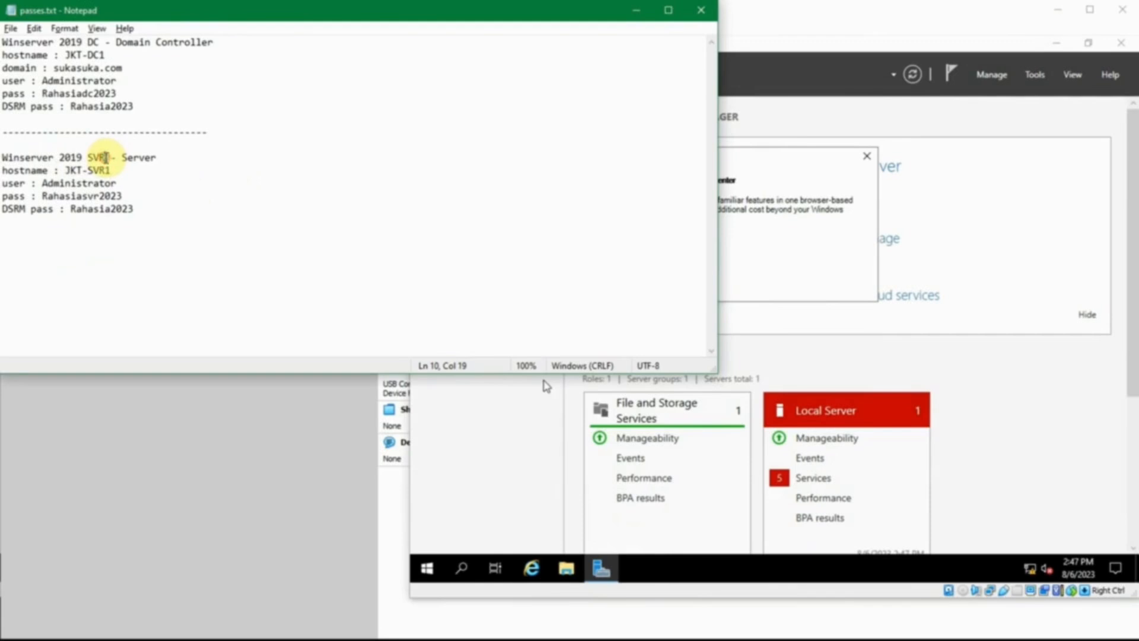
left_click_drag(65, 170, 88, 171)
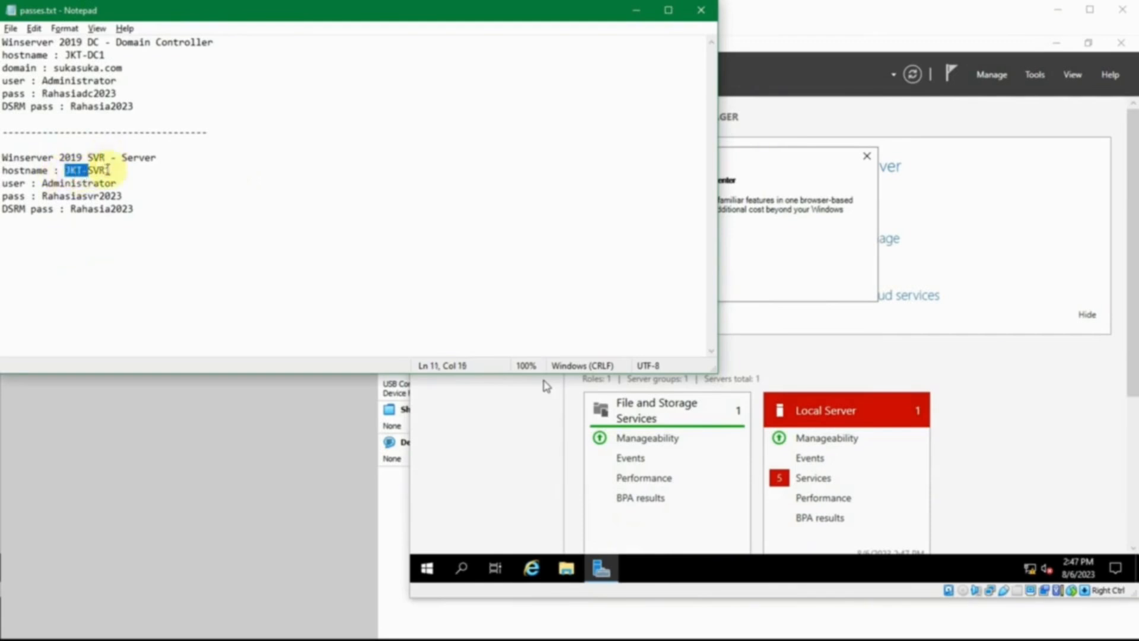
left_click(116, 167)
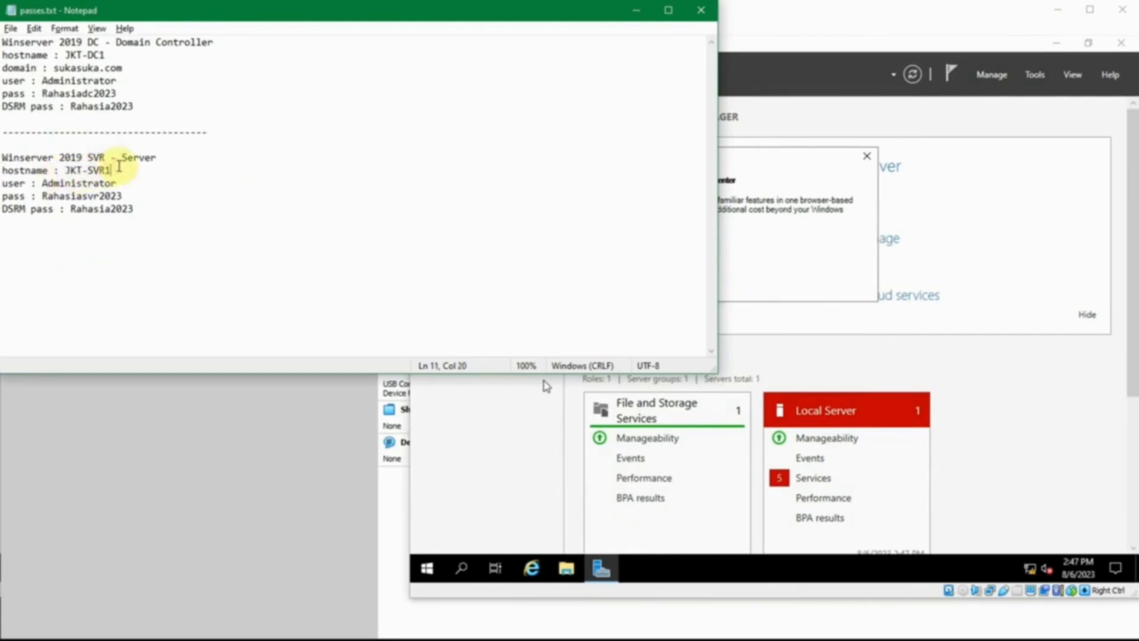
left_click_drag(117, 167, 69, 170)
left_click(78, 185)
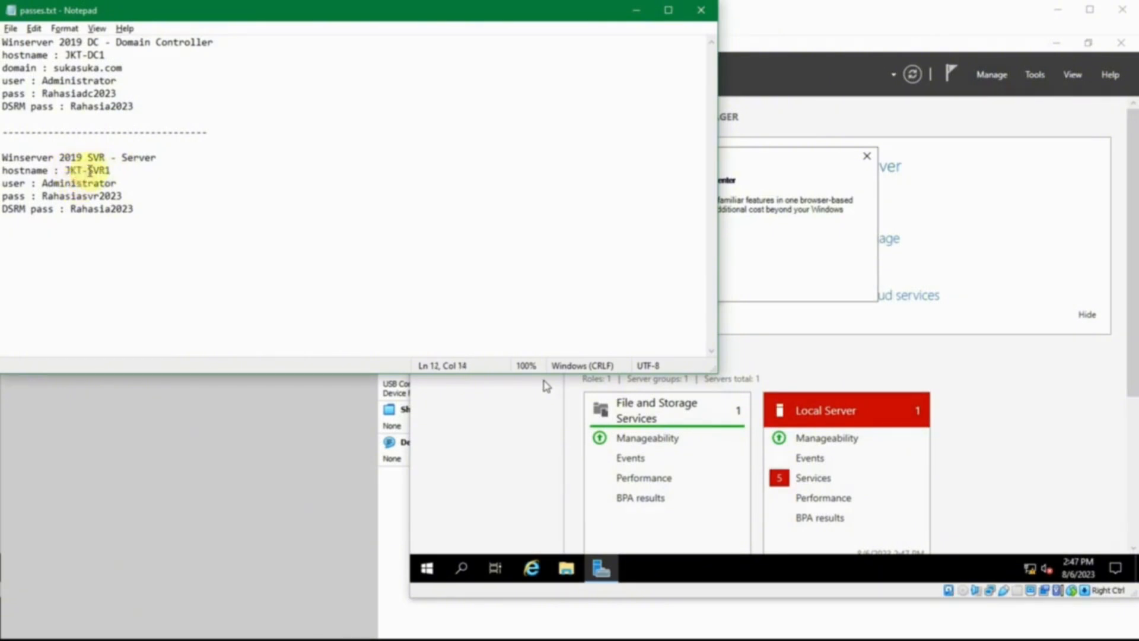
double_click(88, 170)
left_click(89, 170)
left_click(89, 184)
double_click(89, 184)
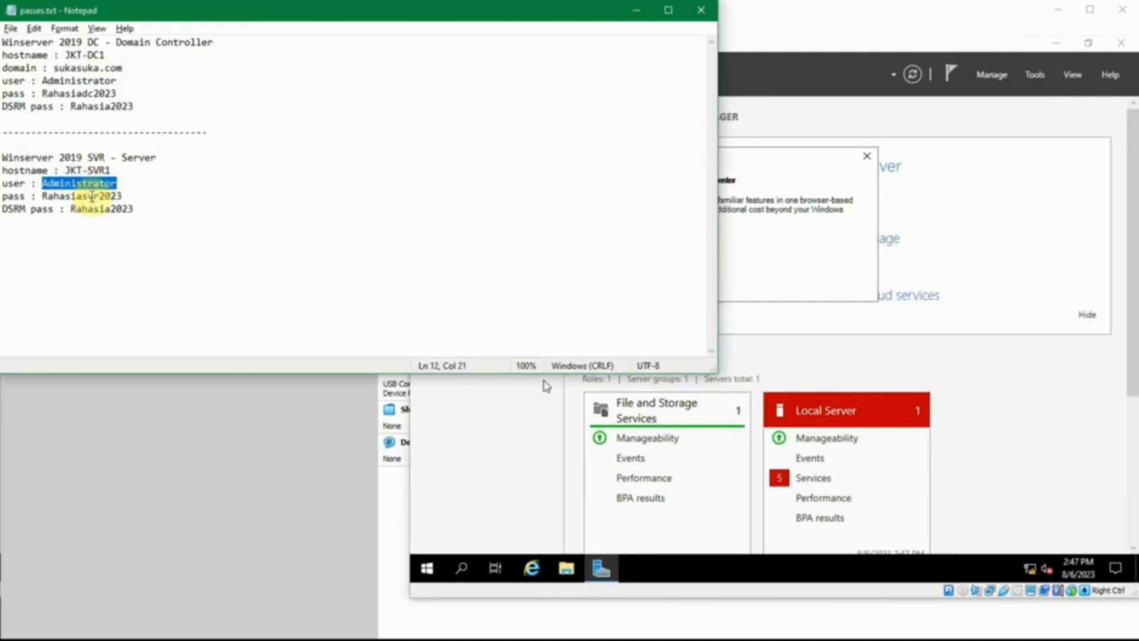
left_click(93, 187)
Step: Compare the noted passwords of the SVR server and the domain controller, and minimize the notes
left_click(155, 194)
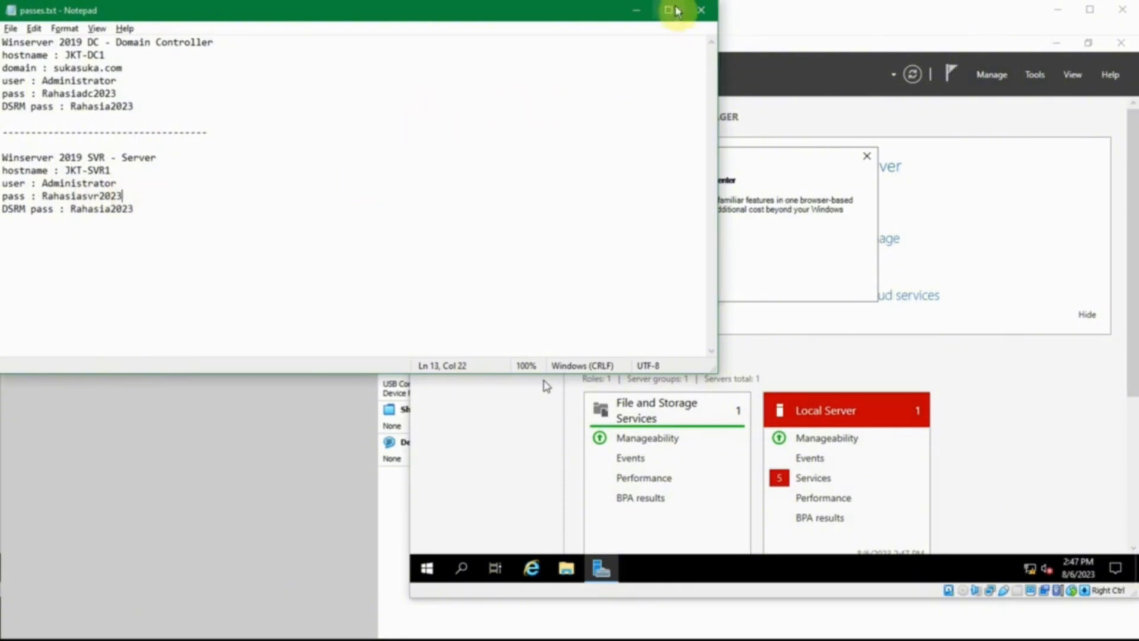
double_click(82, 195)
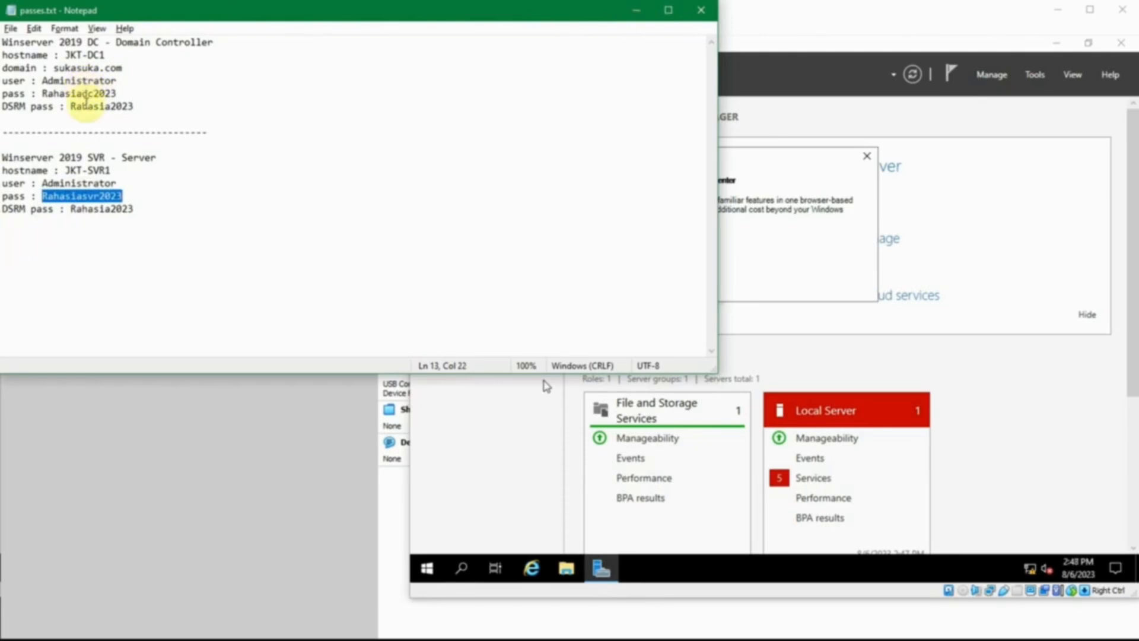
double_click(99, 106)
double_click(95, 93)
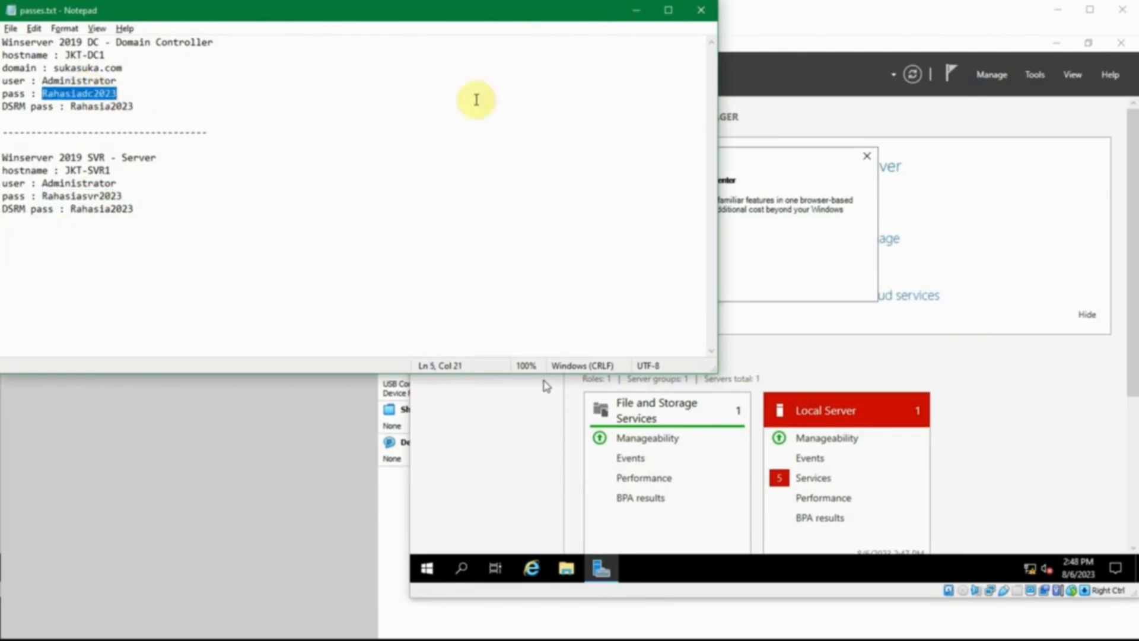
left_click(636, 10)
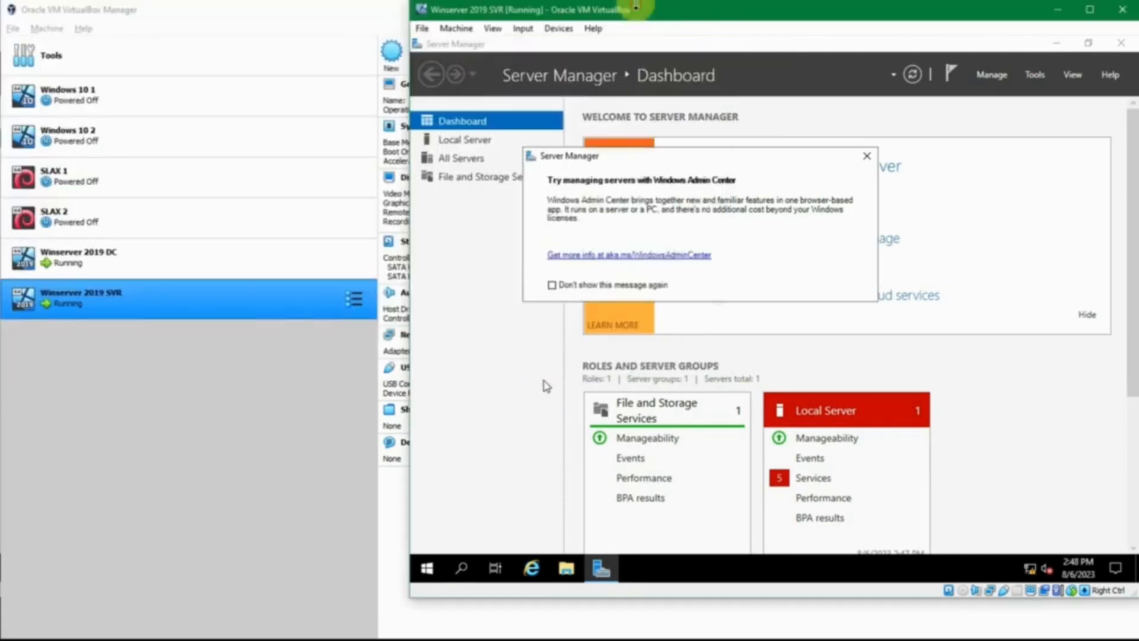
Step: Dismiss the Windows Admin Center message and show the Local Server properties in Server Manager
left_click(868, 156)
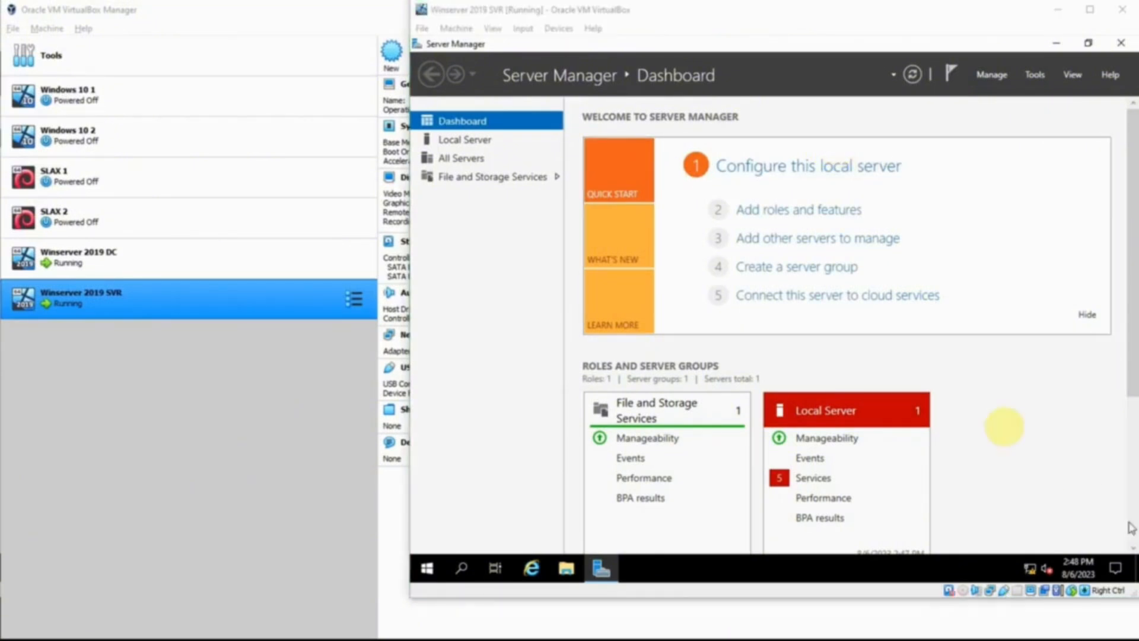
left_click(1011, 421)
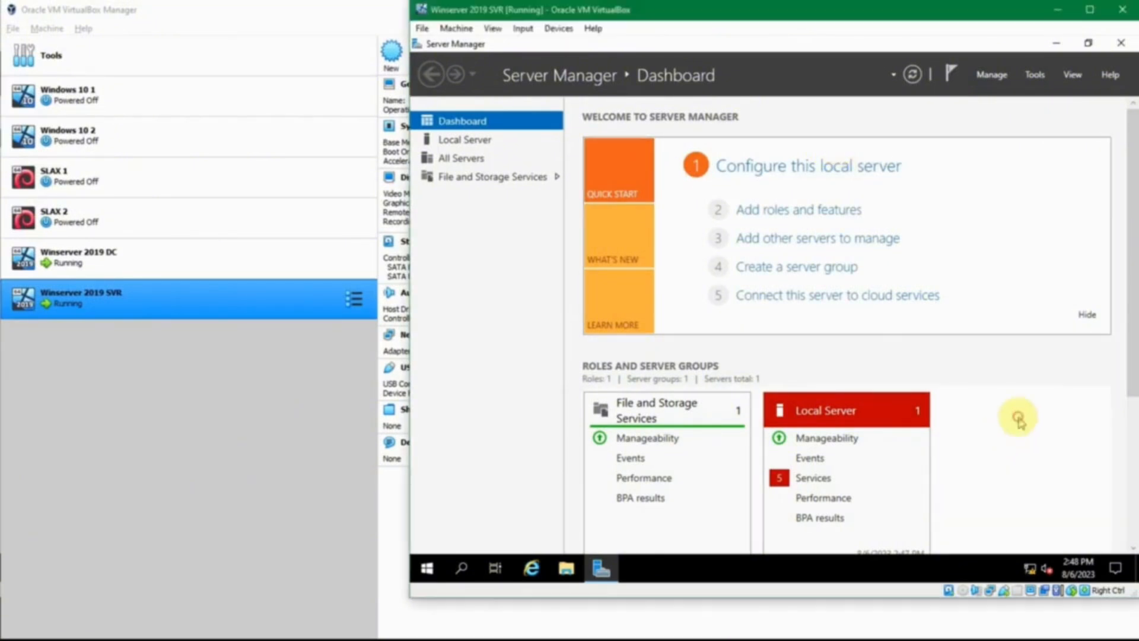
left_click(479, 140)
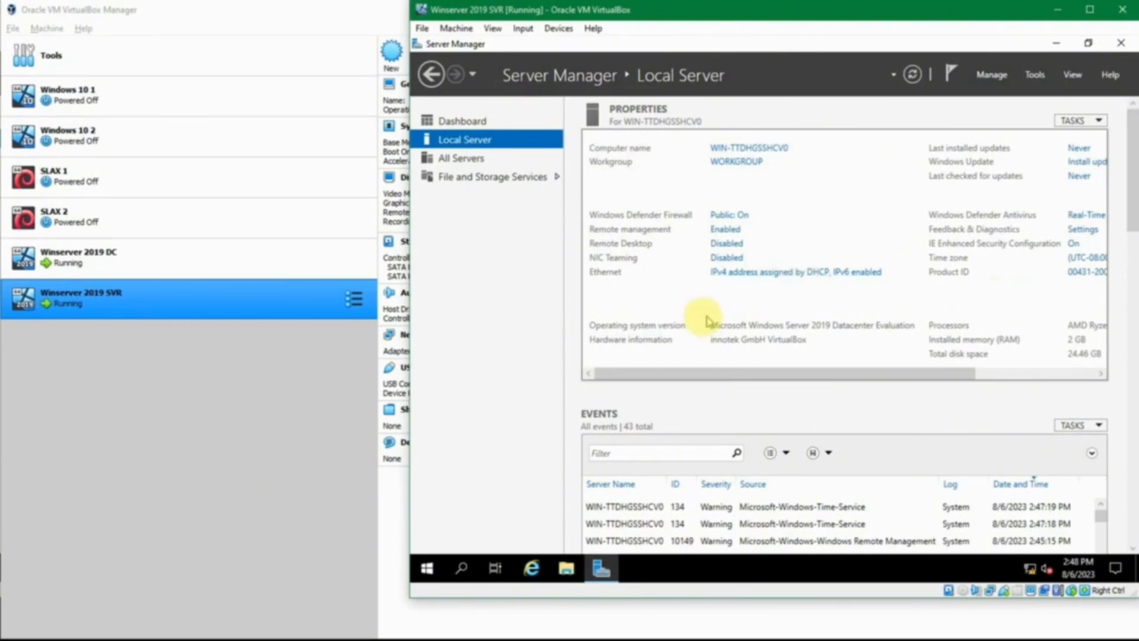
Step: Check in VirtualBox Manager how network Adapter 1 of Winserver 2019 SVR is attached, leaving its settings unsaved
left_click(275, 299)
left_click(424, 59)
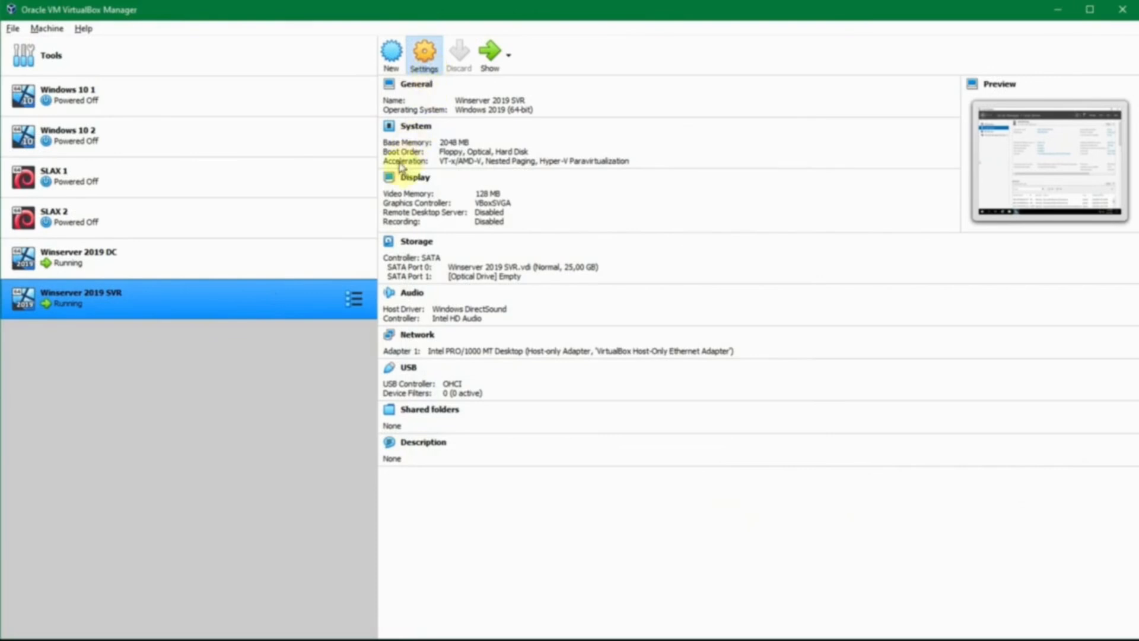
left_click(403, 286)
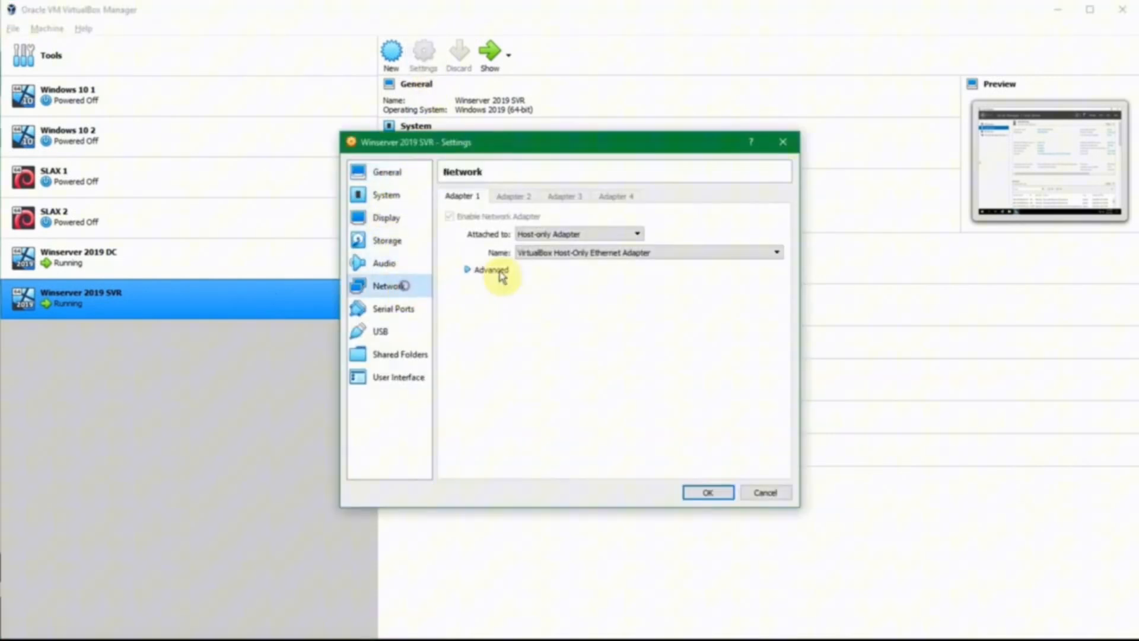
left_click(554, 235)
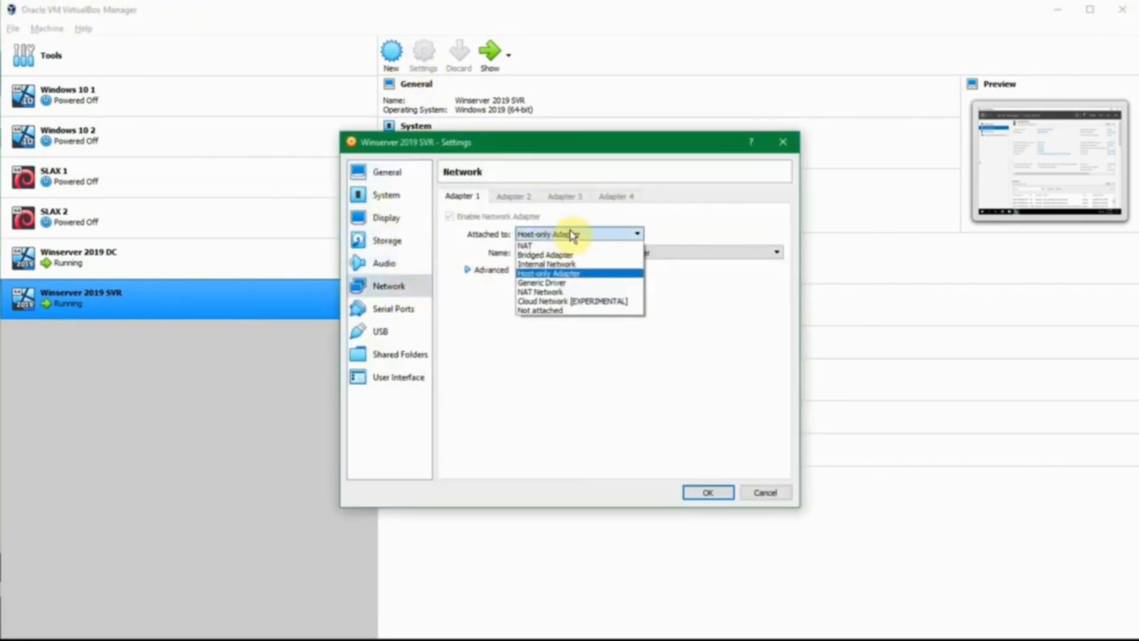
left_click(570, 233)
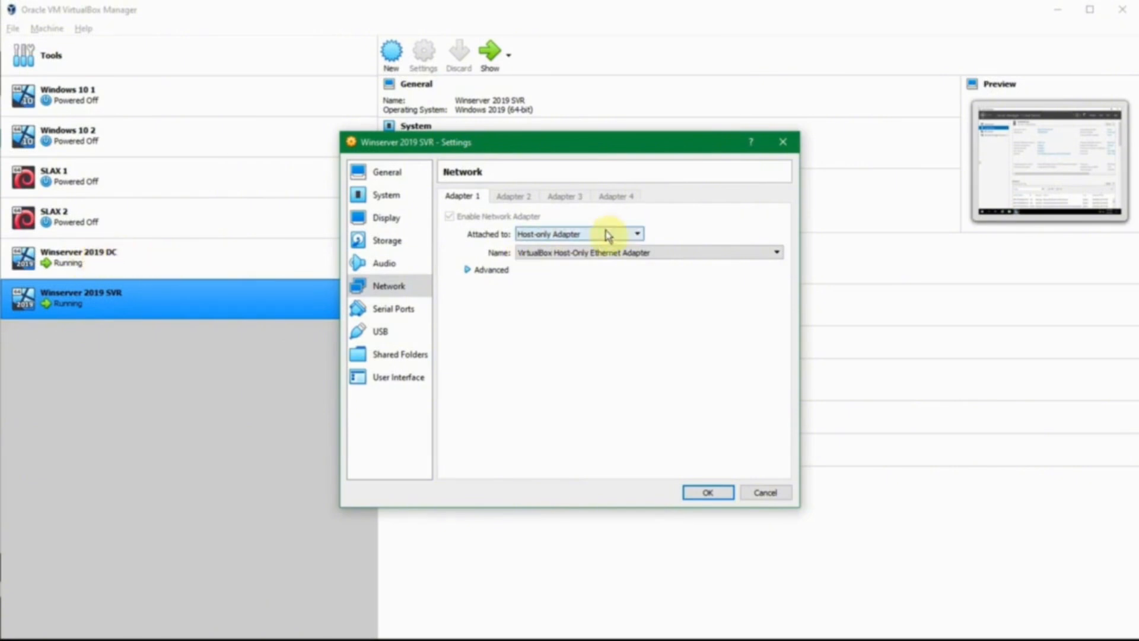
left_click(764, 494)
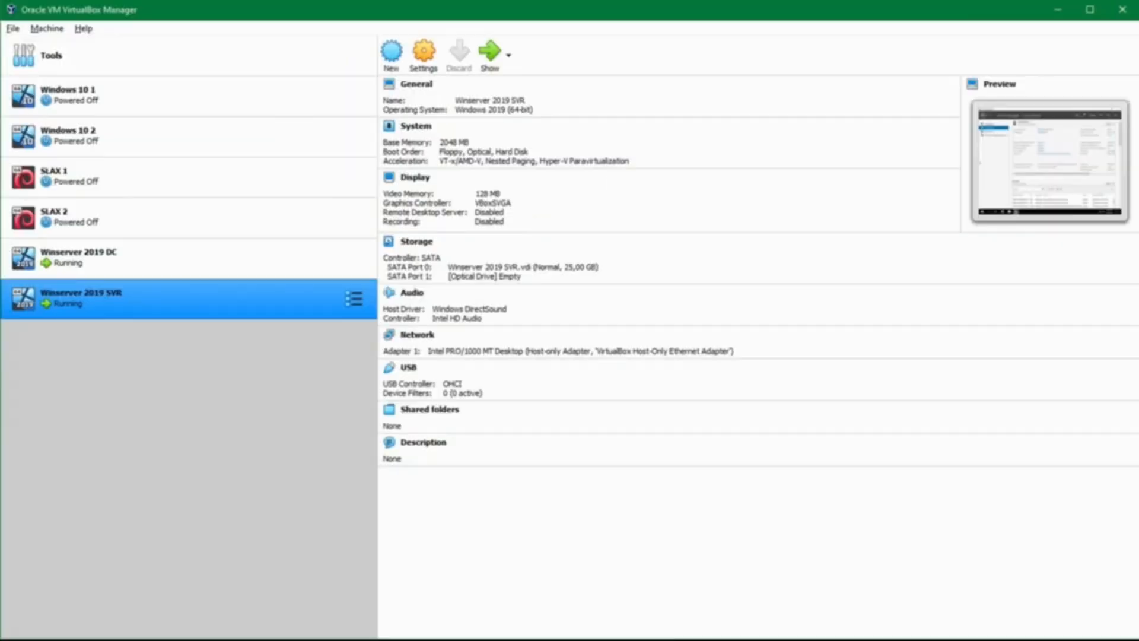
Step: Return to the Winserver 2019 SVR machine and disable Internet Protocol Version 6 (TCP/IPv6) in its Ethernet adapter properties
mouse_move(522, 620)
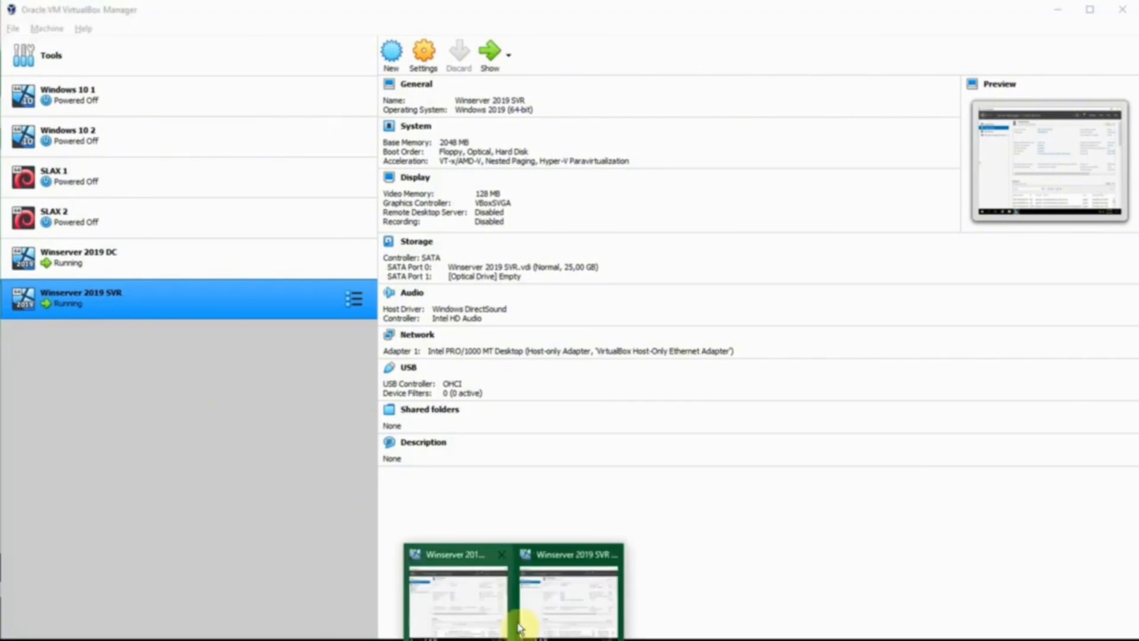
left_click(541, 603)
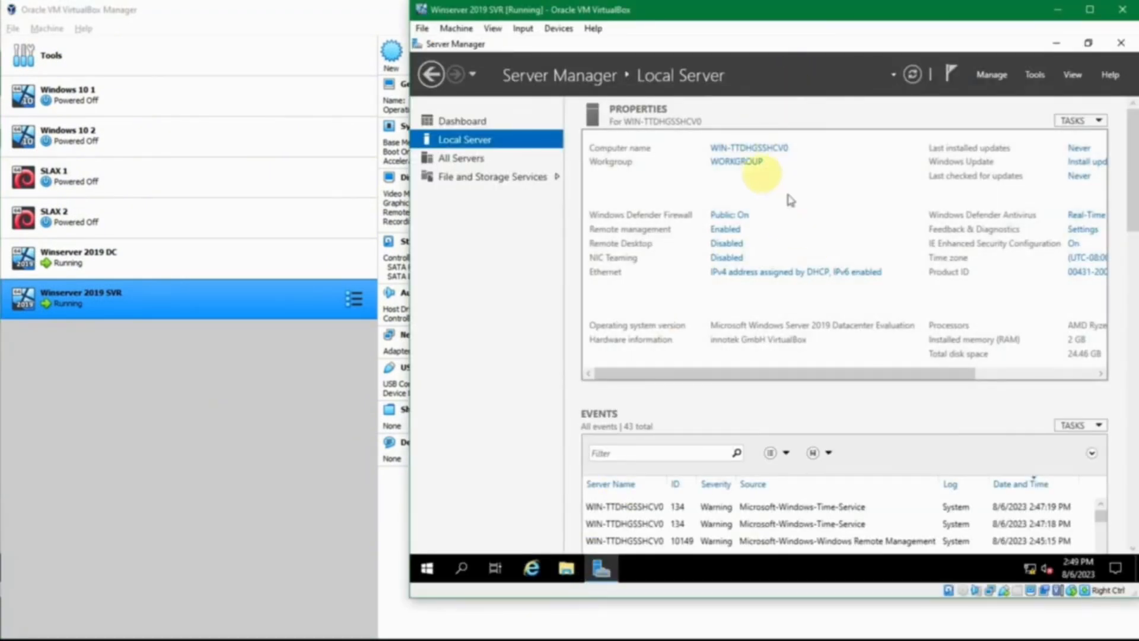
left_click(748, 277)
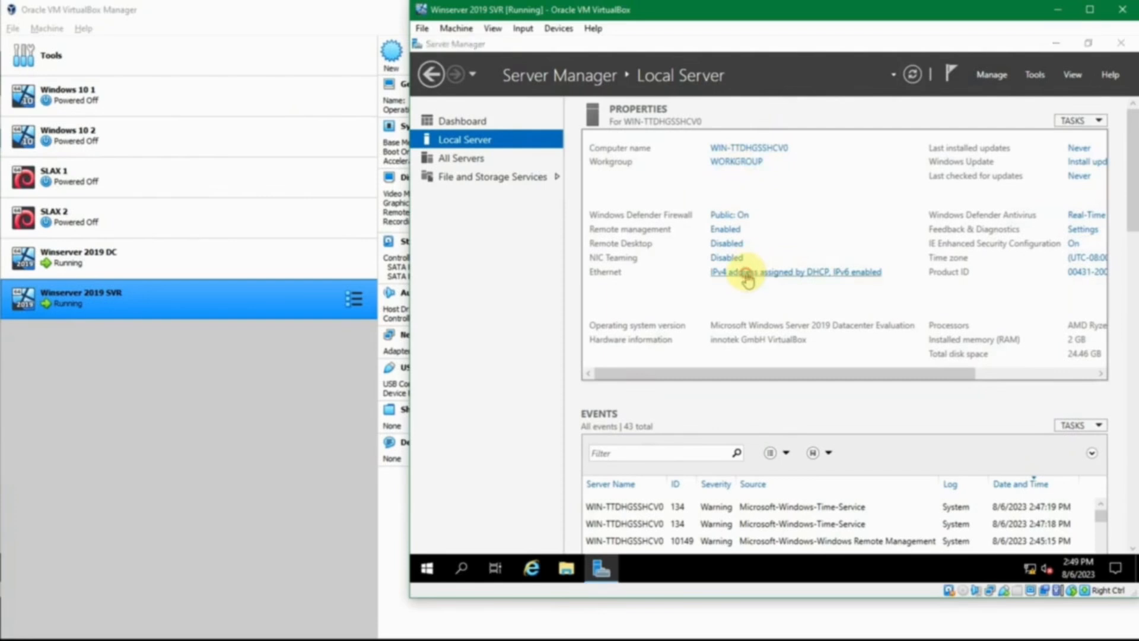
right_click(595, 191)
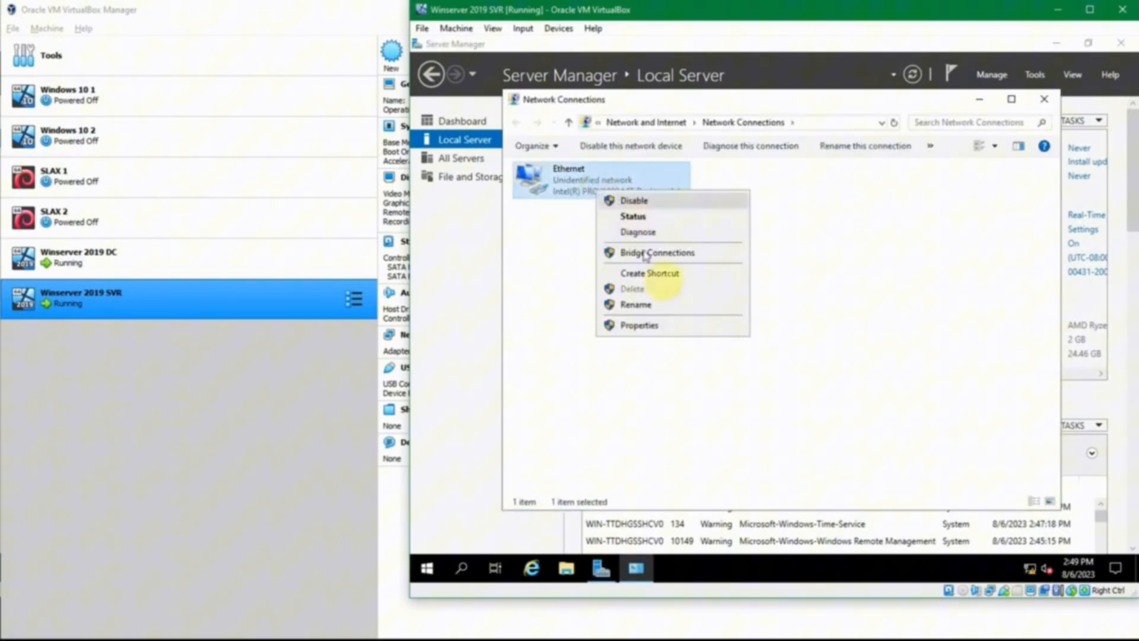
left_click(672, 324)
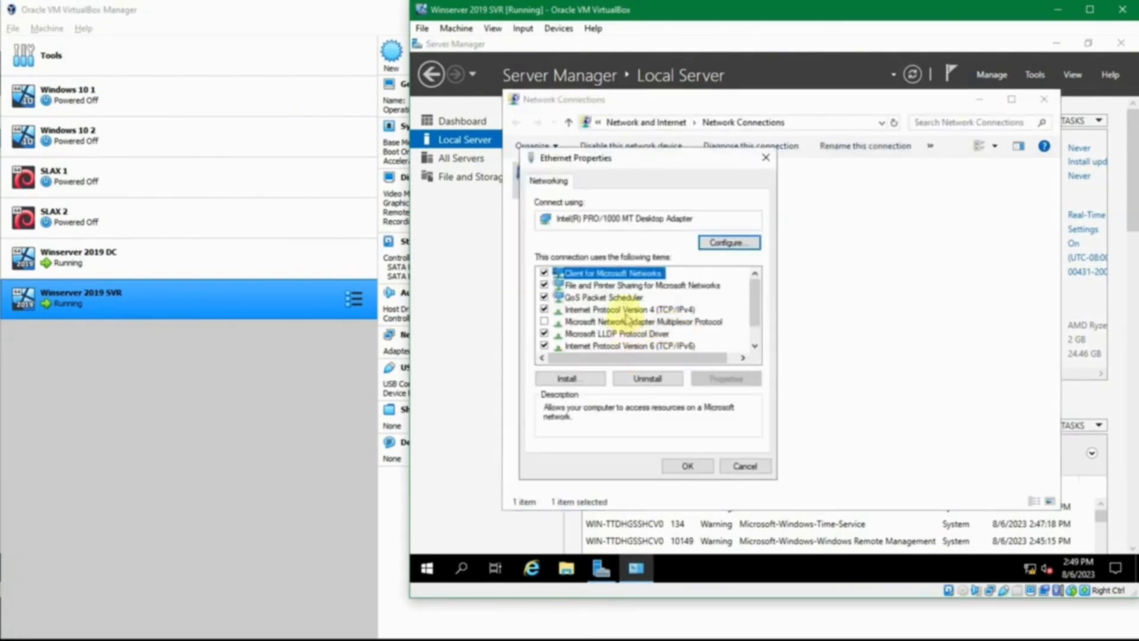
left_click(544, 346)
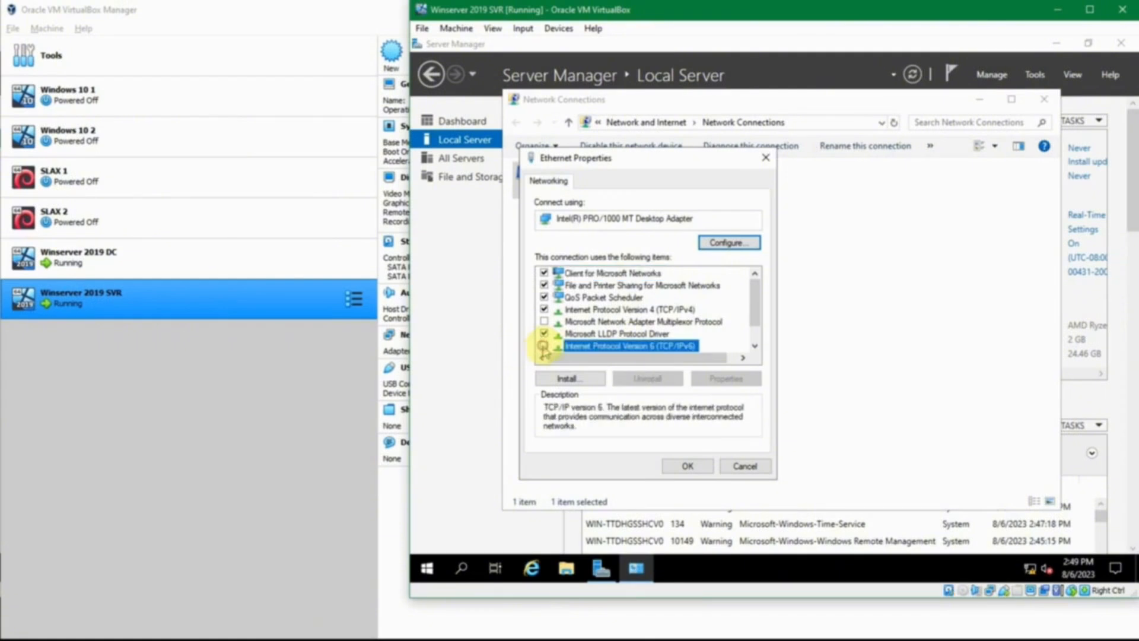
Step: Give the Ethernet adapter's TCP/IPv4 a static IP address of 192.168.56.12 with subnet mask 255.255.255.0
double_click(632, 311)
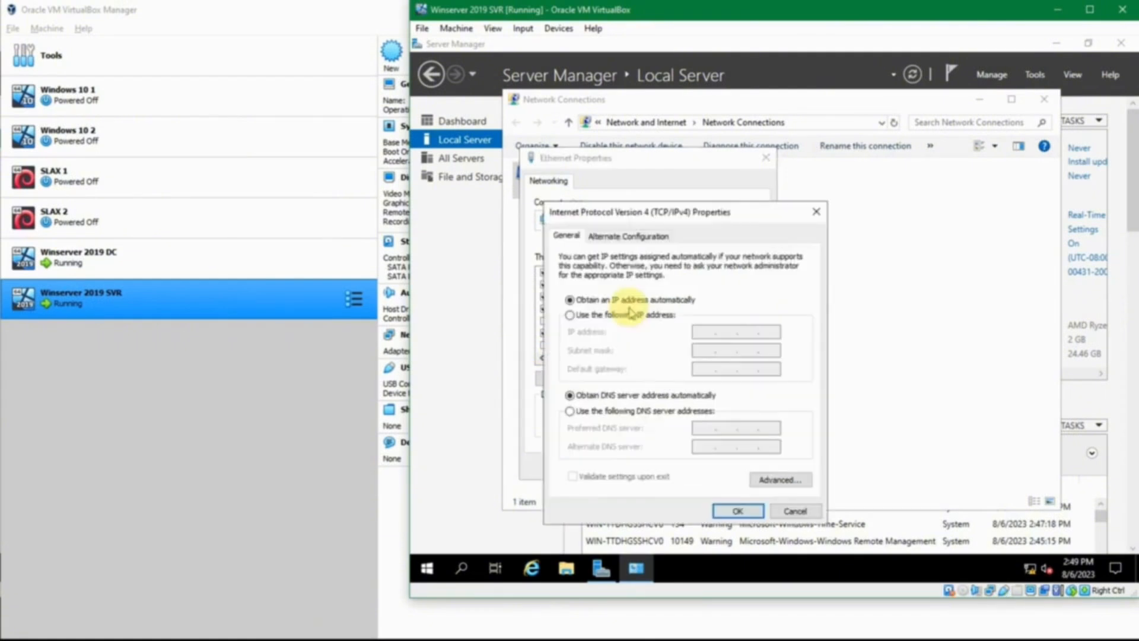
left_click(623, 315)
left_click(695, 330)
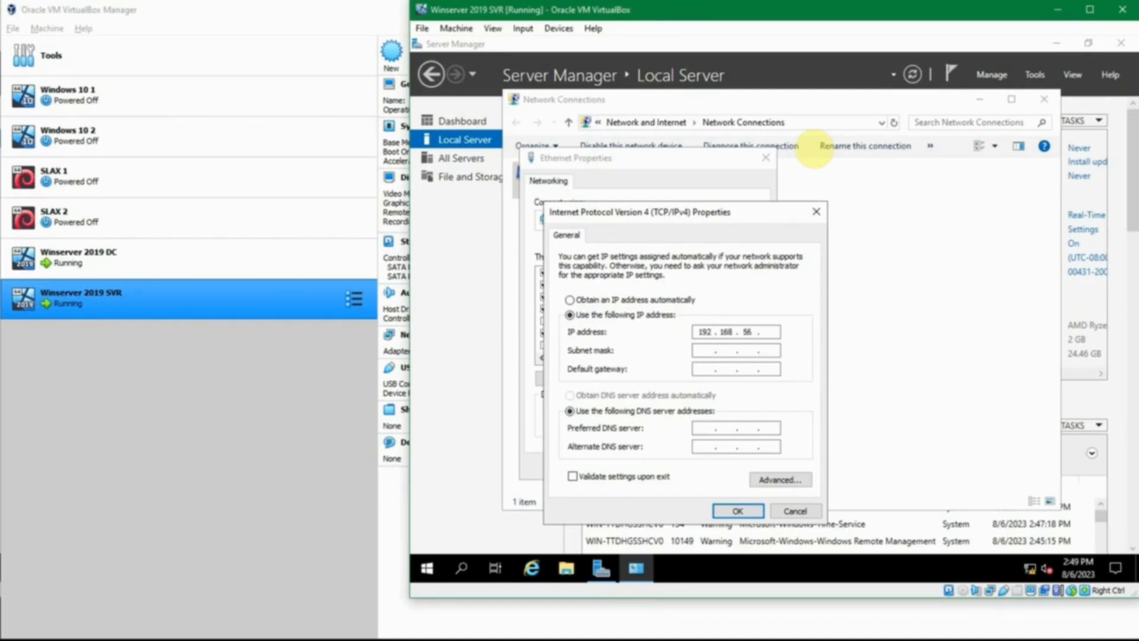
type("192.168.56.12")
key("Tab")
Step: Set the preferred DNS server to the domain controller's address 192.168.56.11, save the adapter properties and close Network Connections
left_click(698, 429)
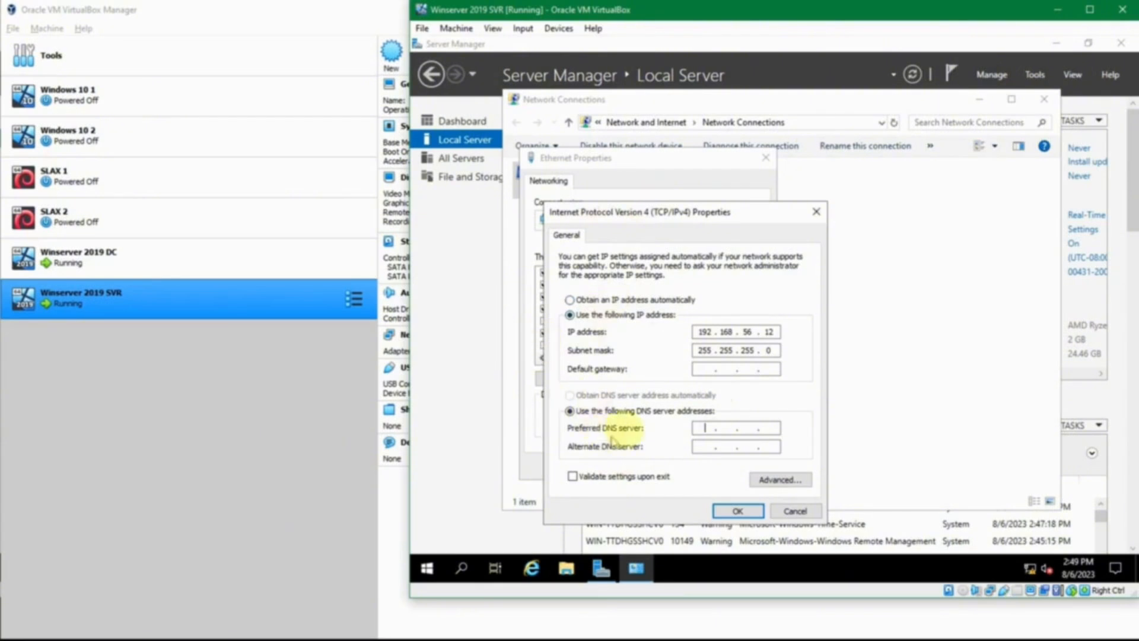
left_click(704, 430)
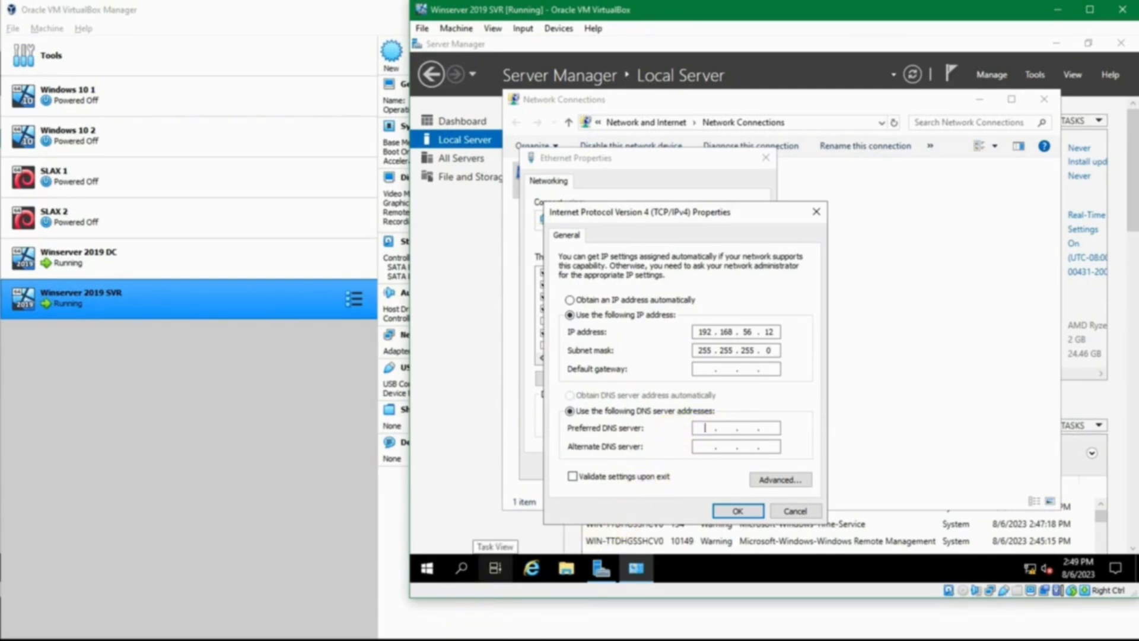
left_click(490, 637)
left_click(468, 594)
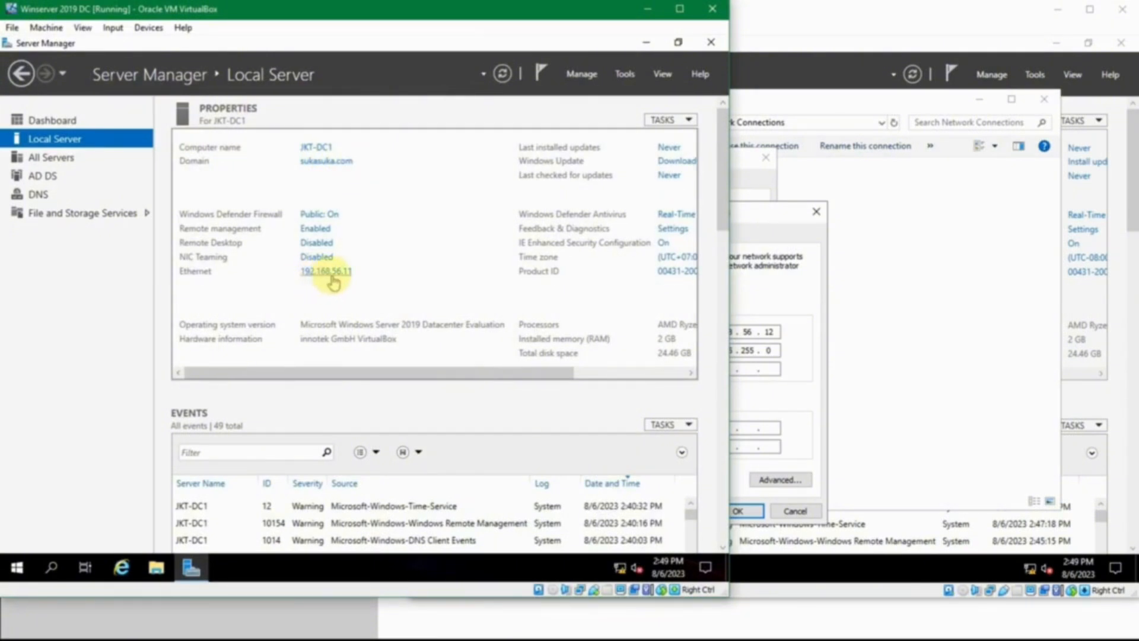
left_click(736, 428)
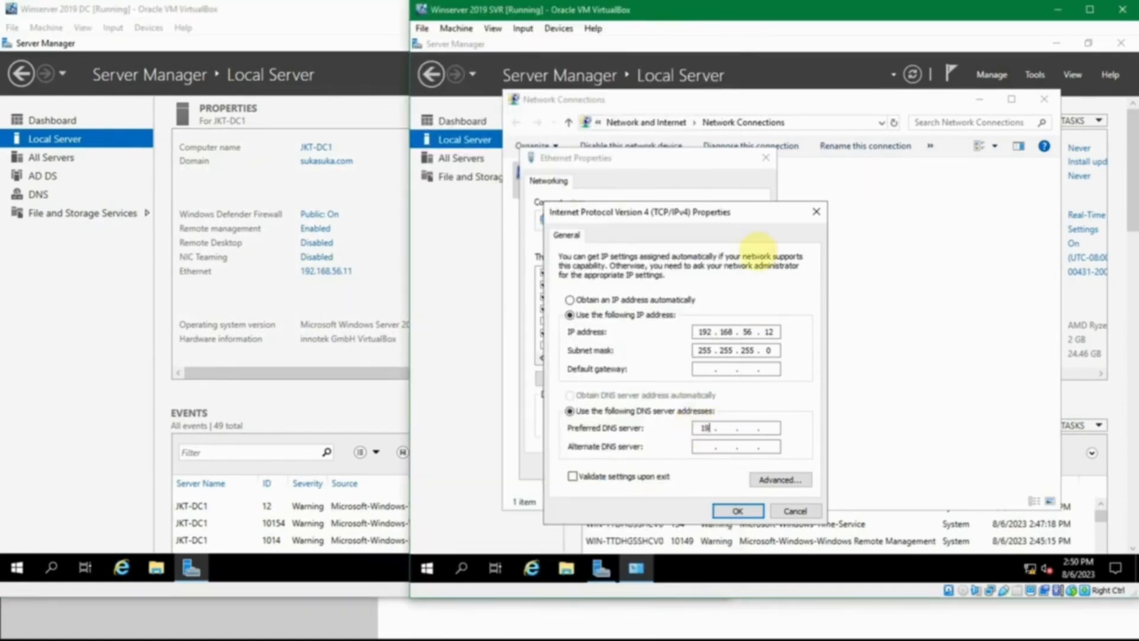
type("192 . 168 .")
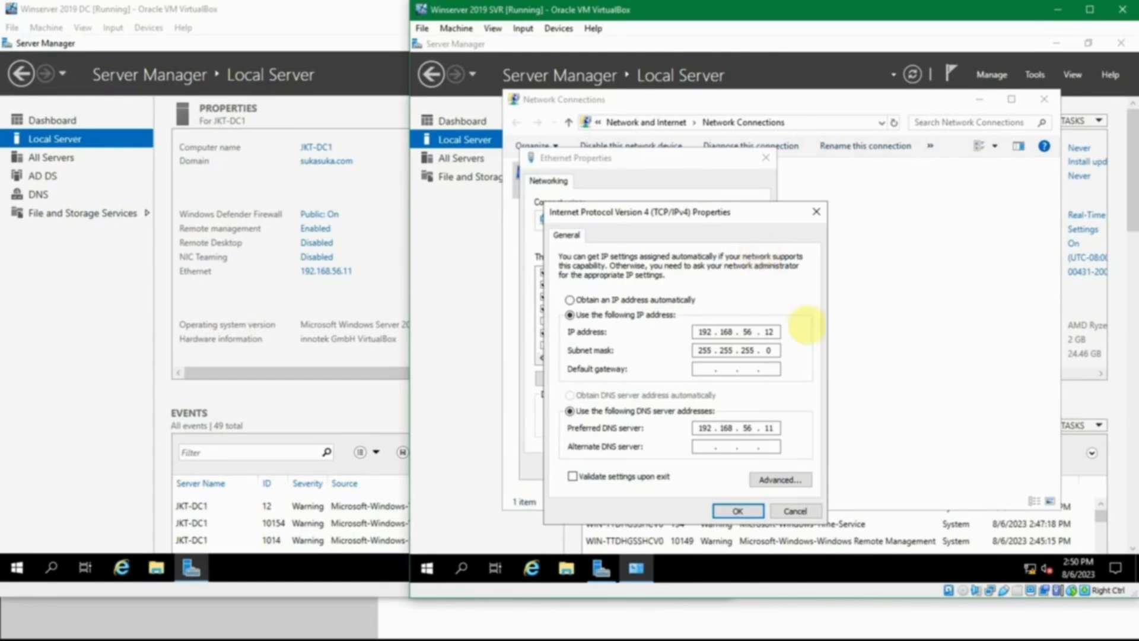
left_click(737, 509)
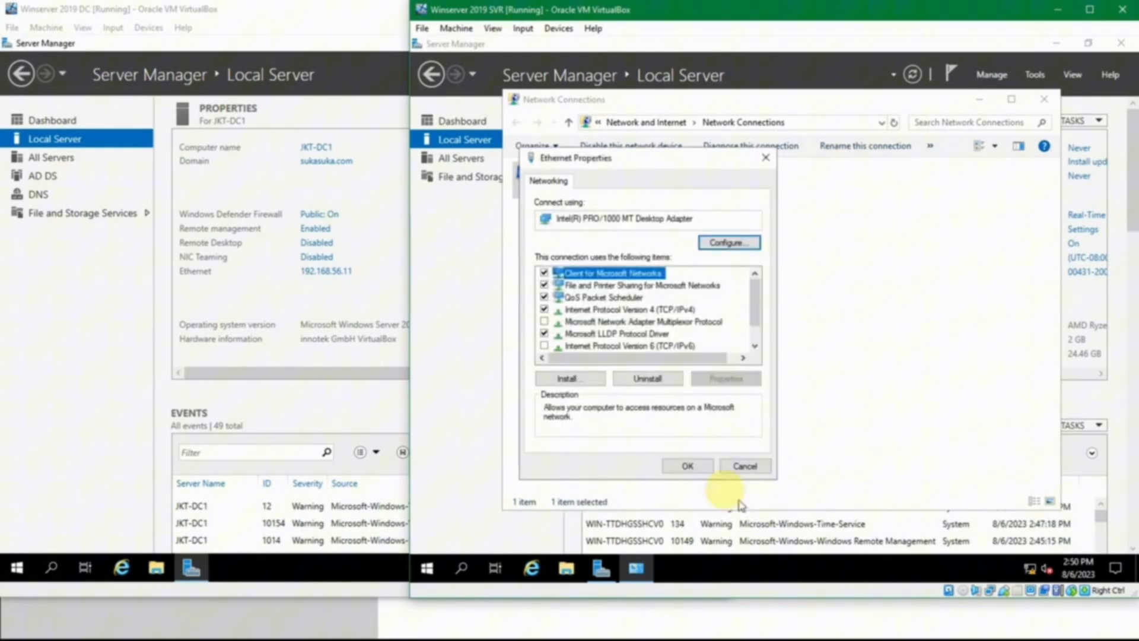
left_click(703, 465)
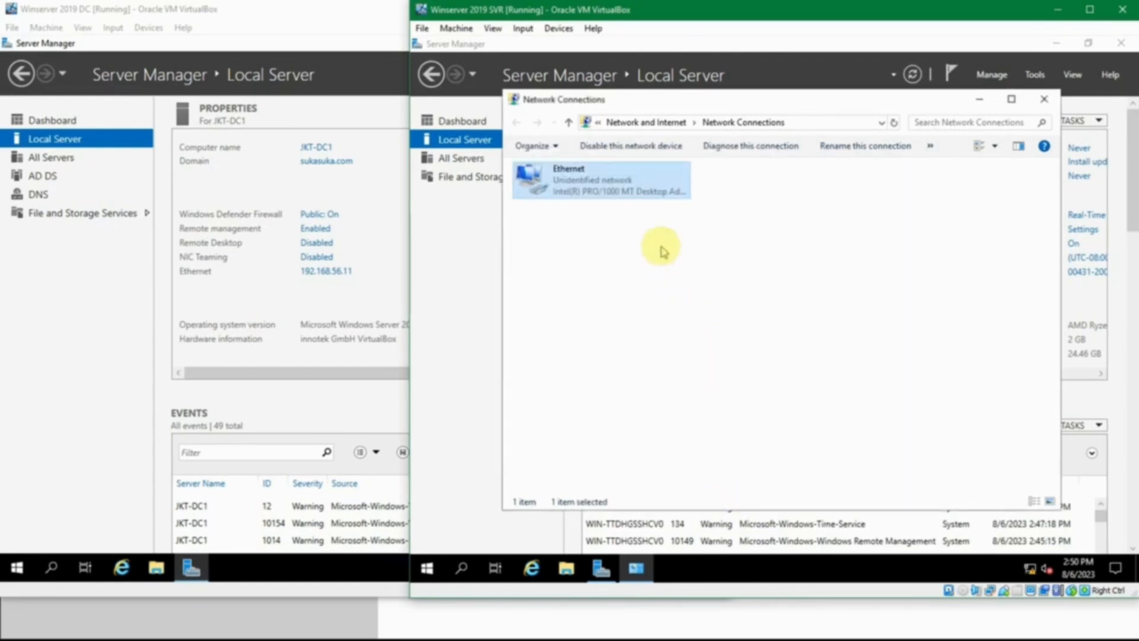
left_click(1044, 99)
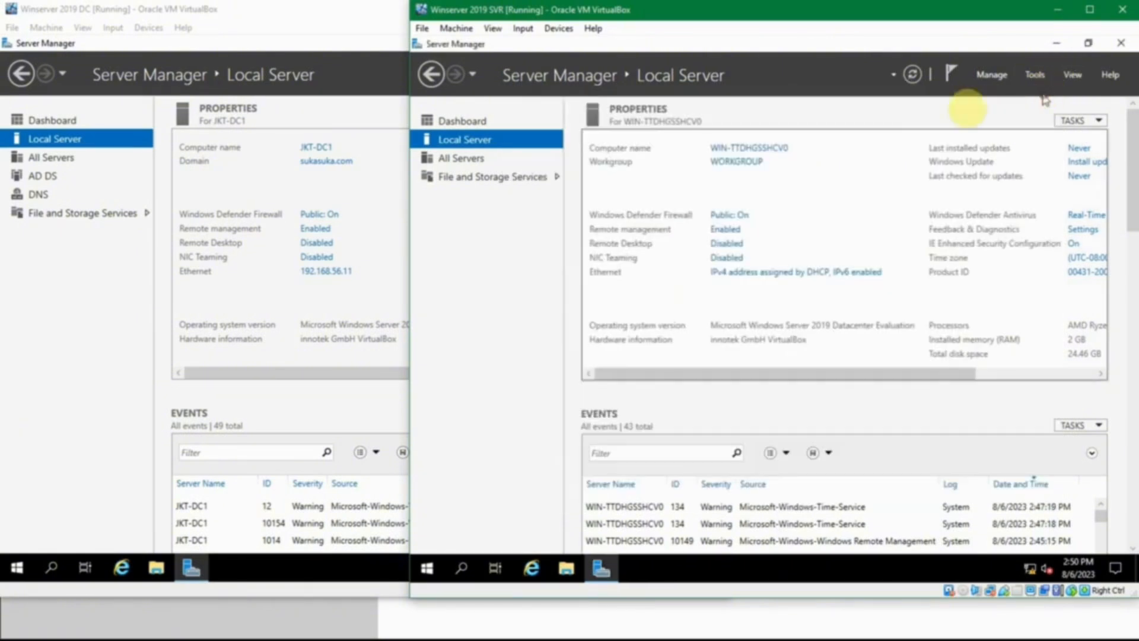
Step: Rename the Winserver 2019 SVR computer as JKT-SVR1 and restart it immediately
left_click(767, 148)
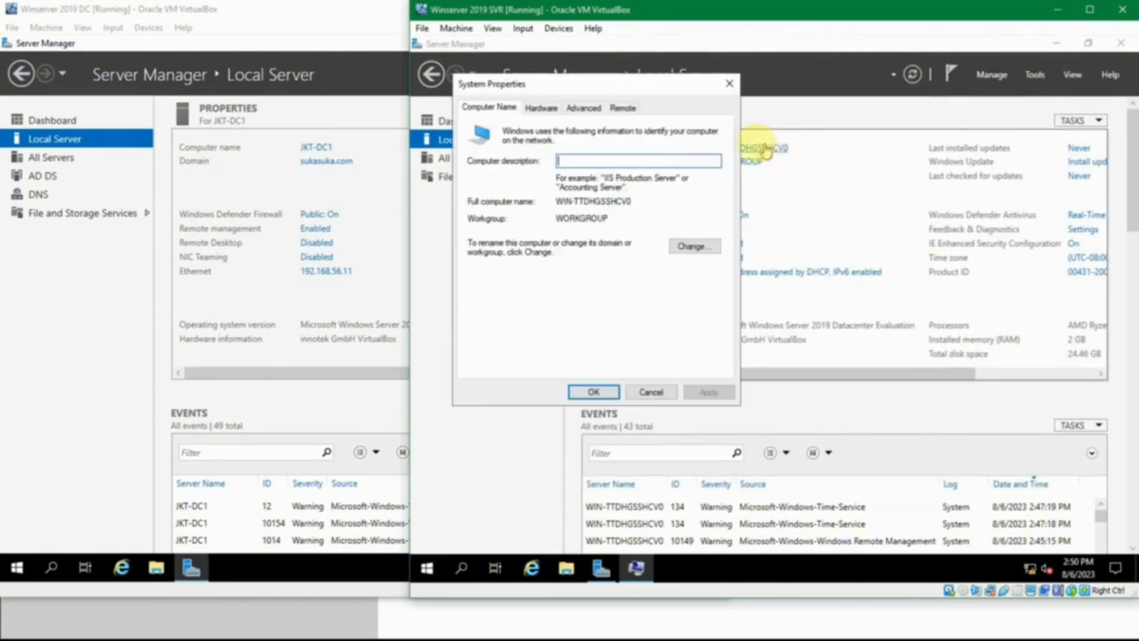
left_click(692, 245)
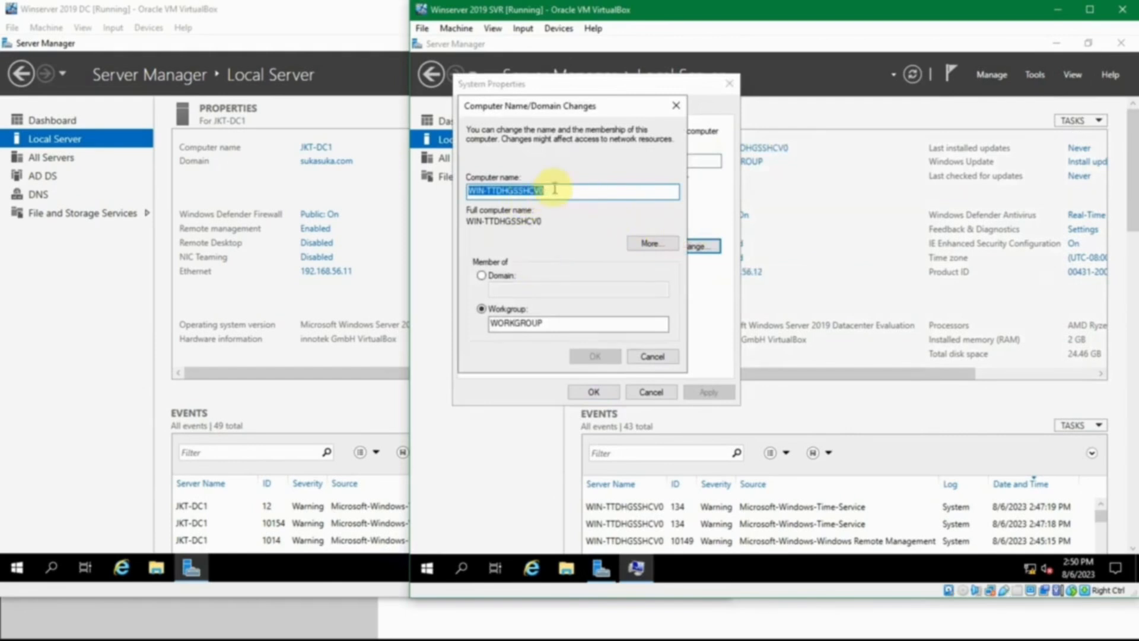
type("JKT-SVR1")
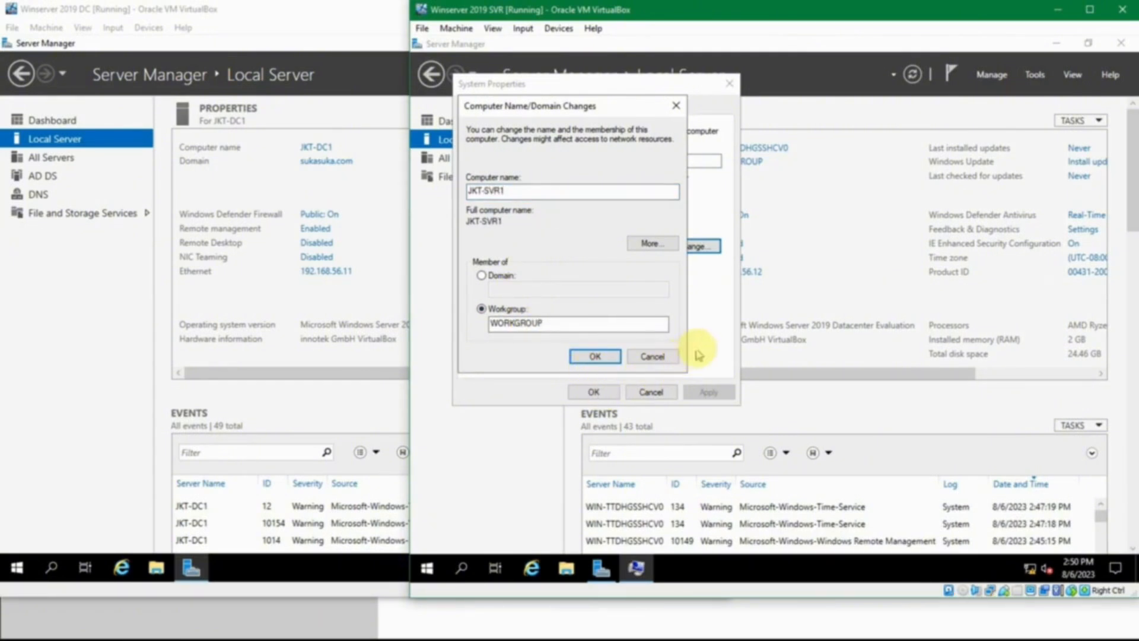
key("Return")
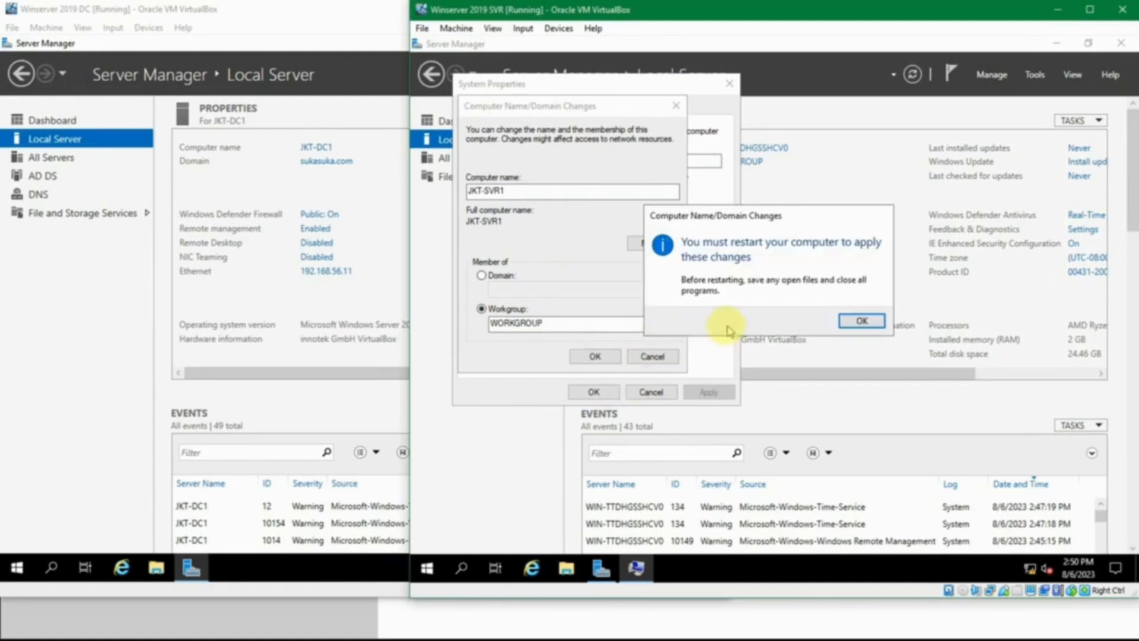
left_click(872, 318)
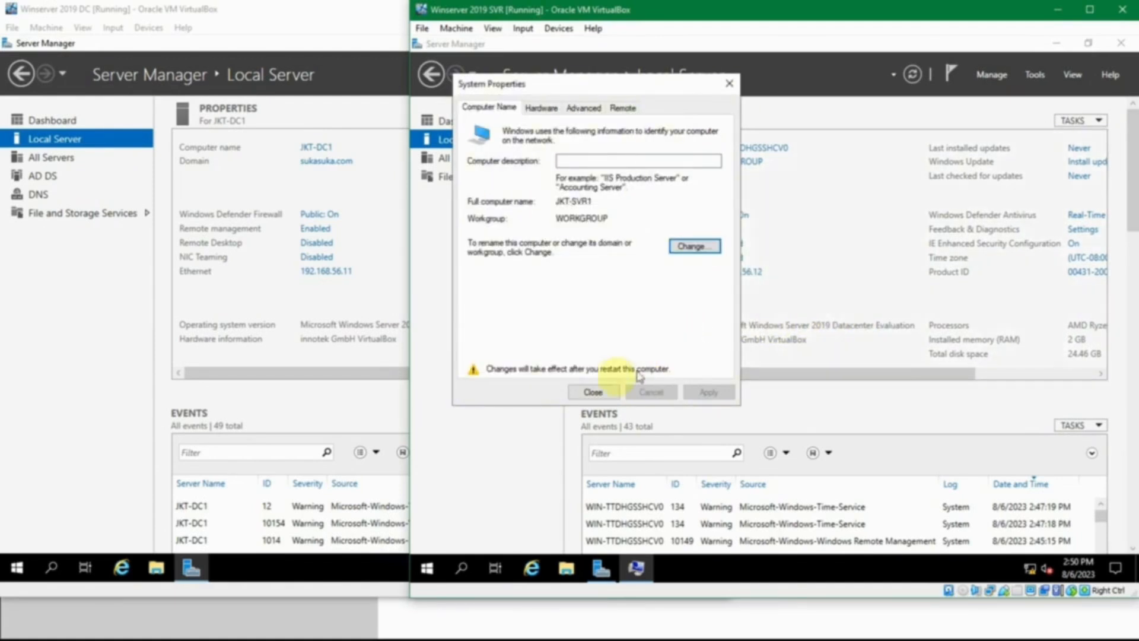
left_click(605, 392)
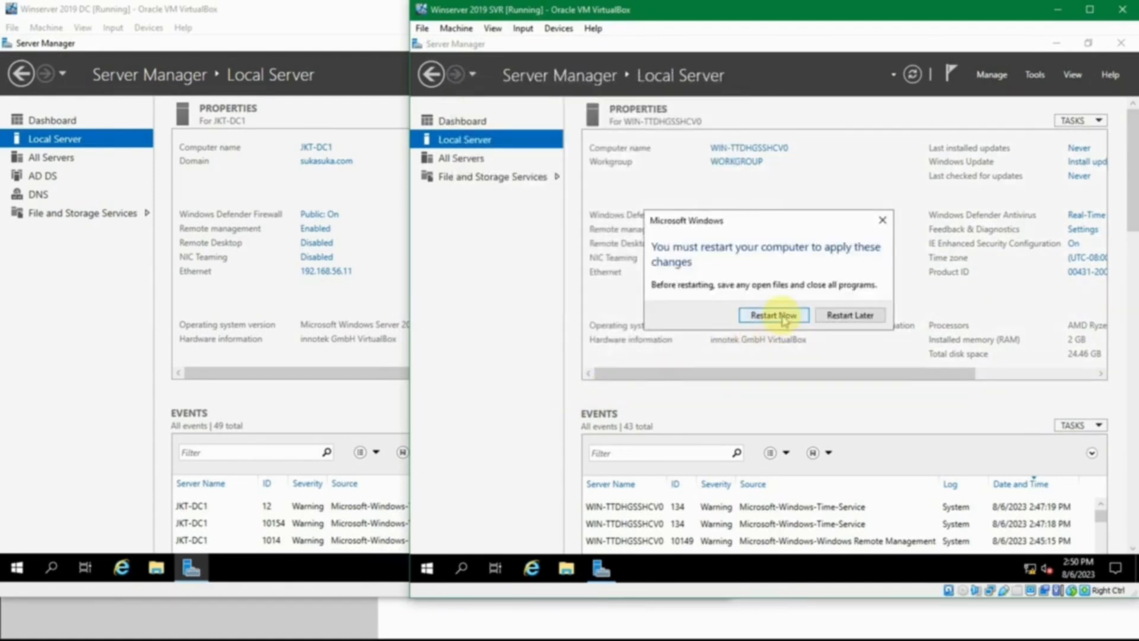
left_click(773, 315)
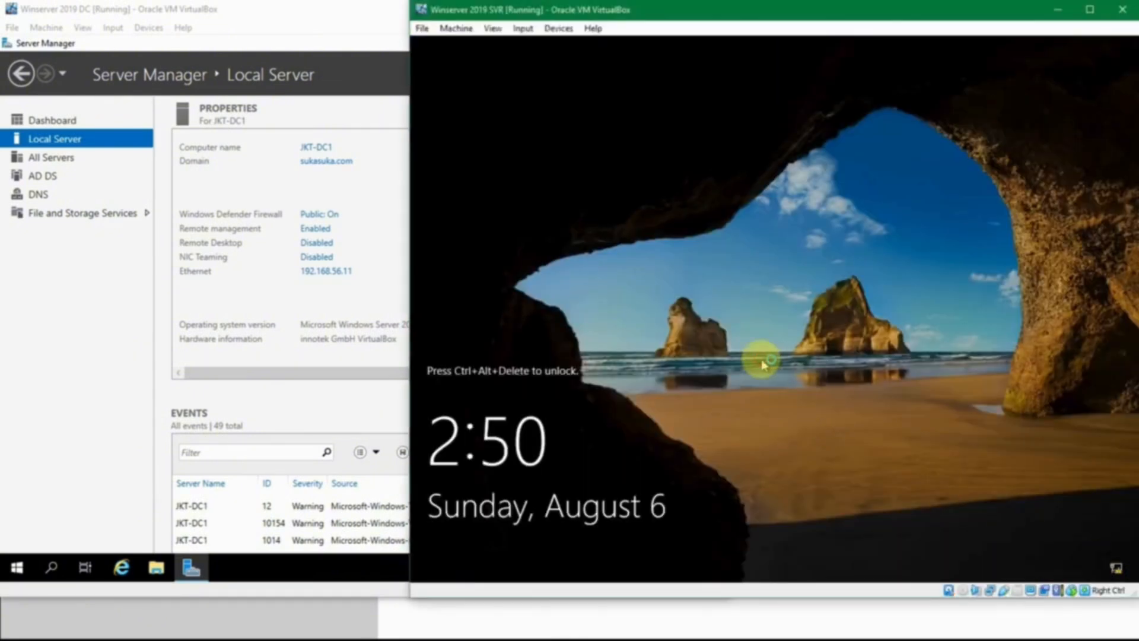
Step: Unlock the restarted SVR machine and sign in as Administrator with the account password
key("ctrl+alt+Delete")
type("********")
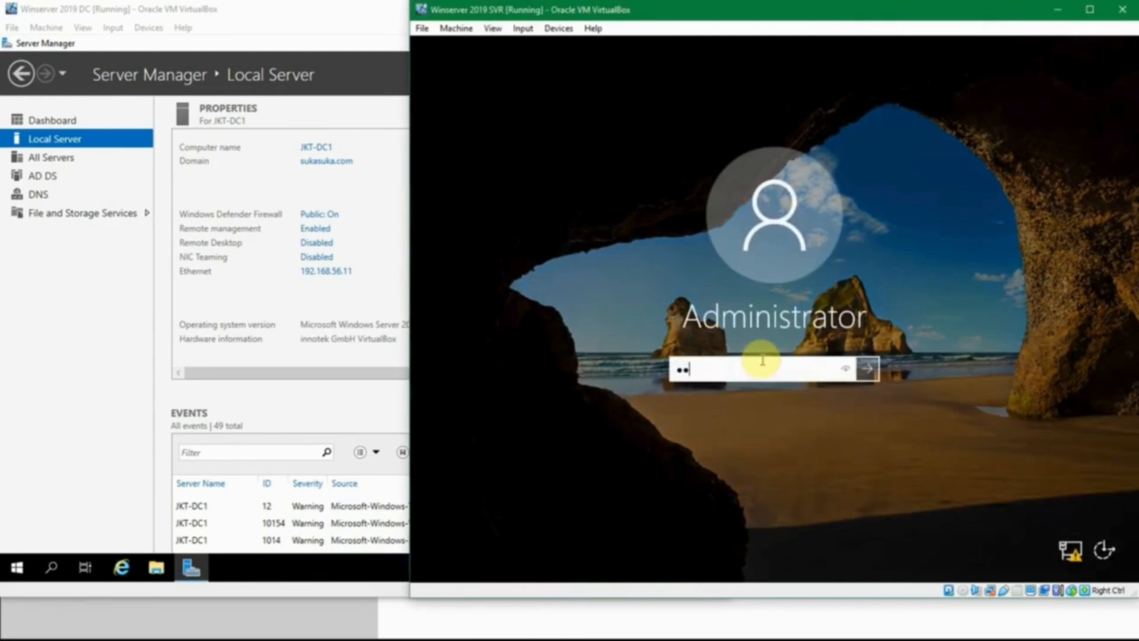
key("ctrl+a")
type("********")
key("Return")
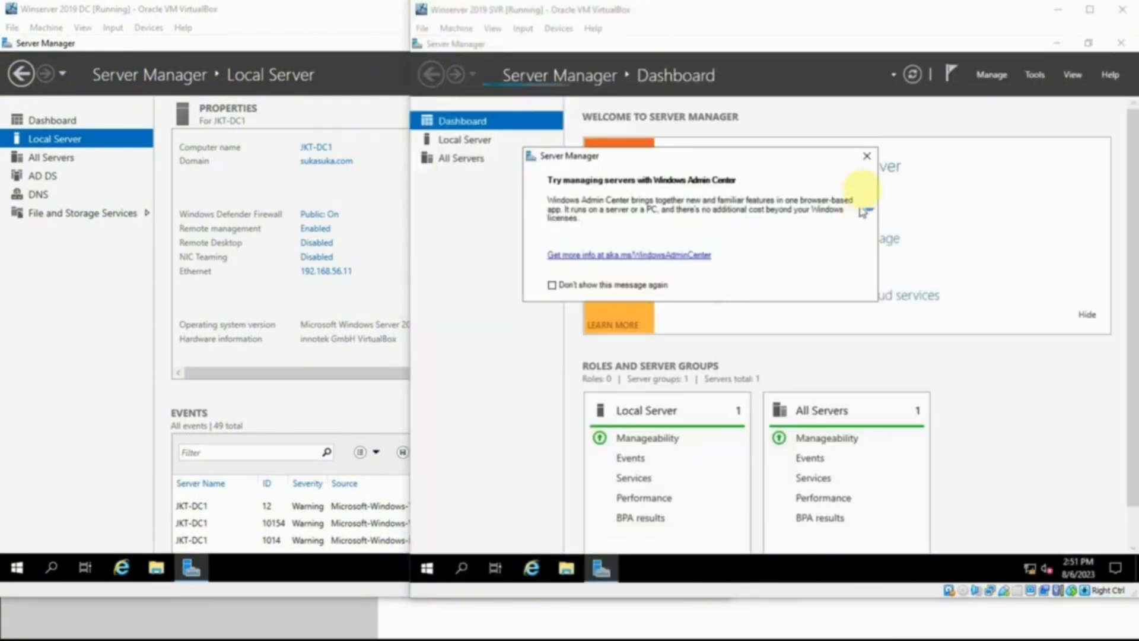
Step: Dismiss the Windows Admin Center message and show JKT-SVR1's Local Server properties
left_click(867, 155)
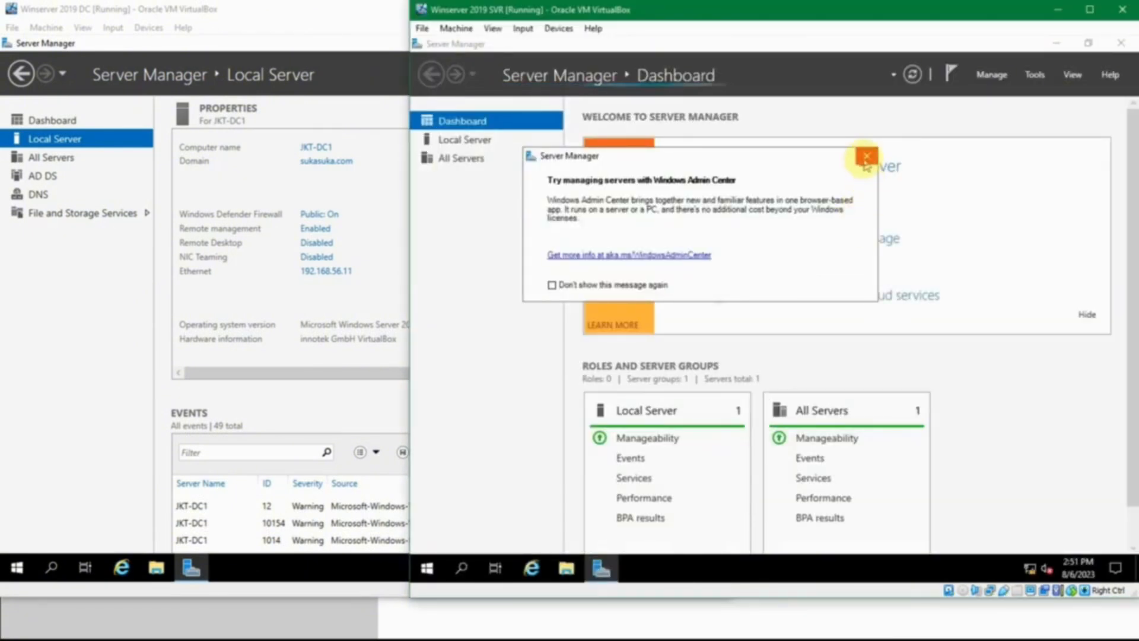
left_click(492, 143)
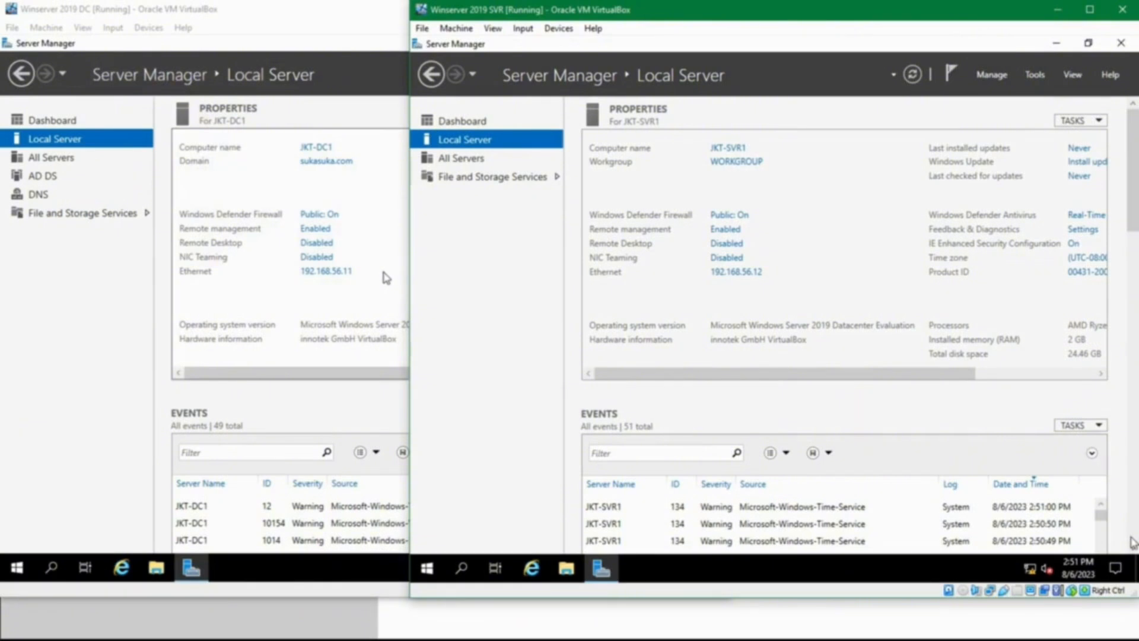
left_click(553, 276)
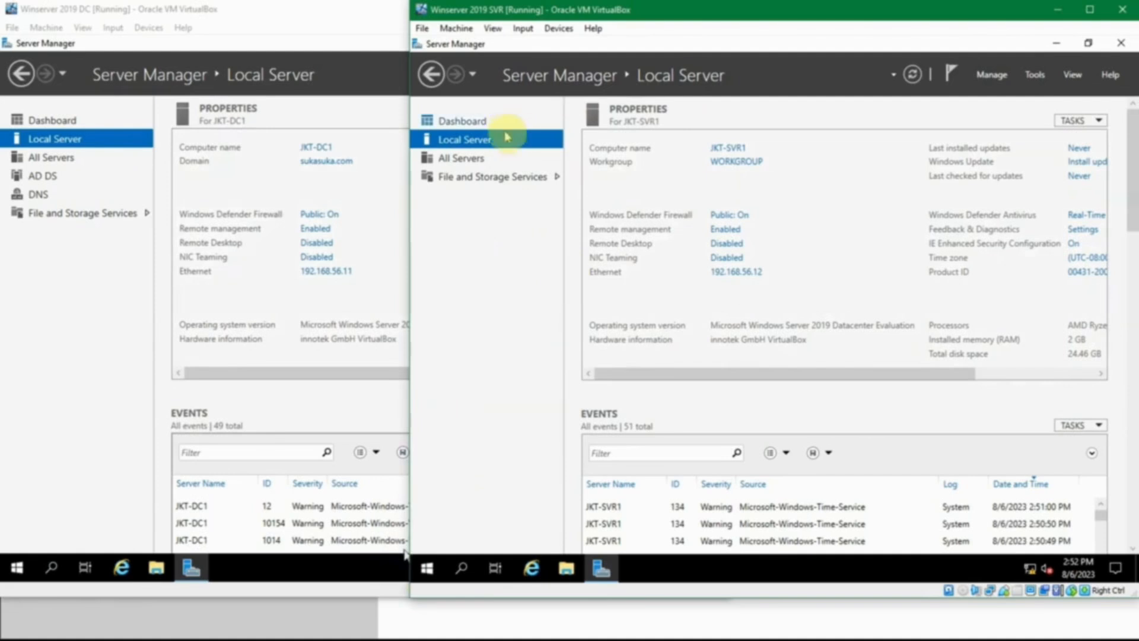
Step: Change JKT-SVR1's membership from workgroup to the domain sukasuka.com and submit the change
left_click(740, 153)
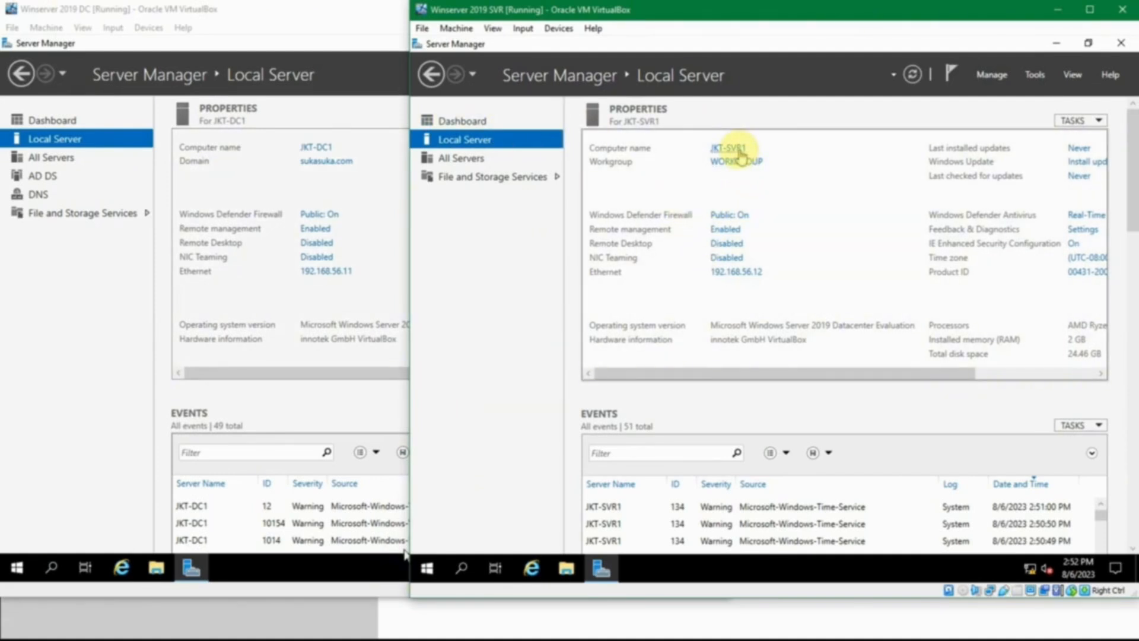
left_click(739, 151)
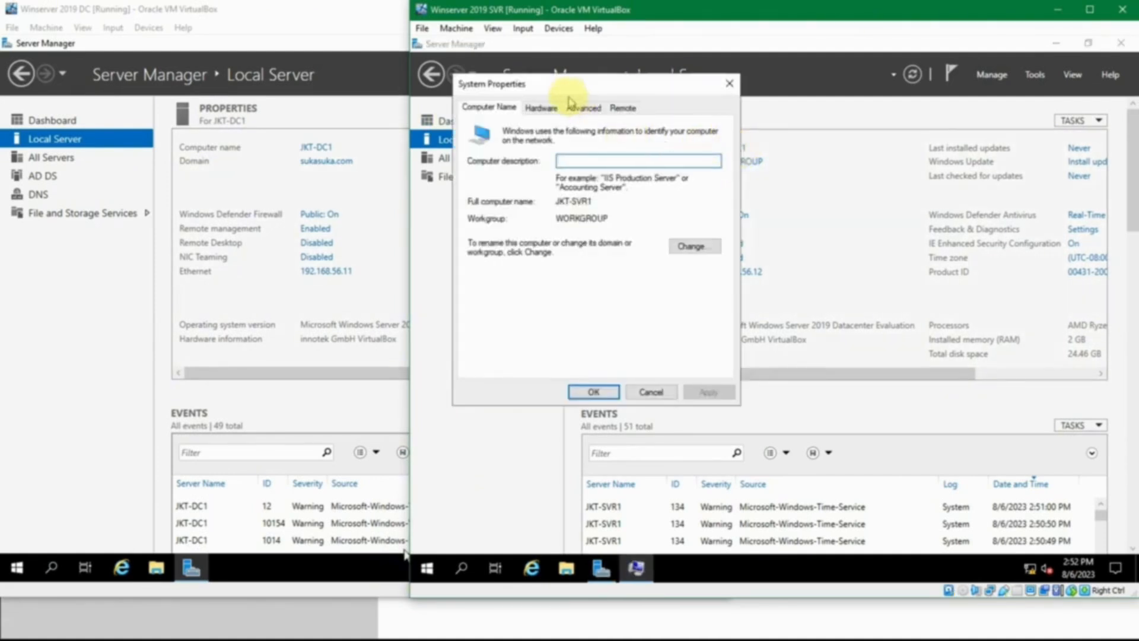
left_click(696, 246)
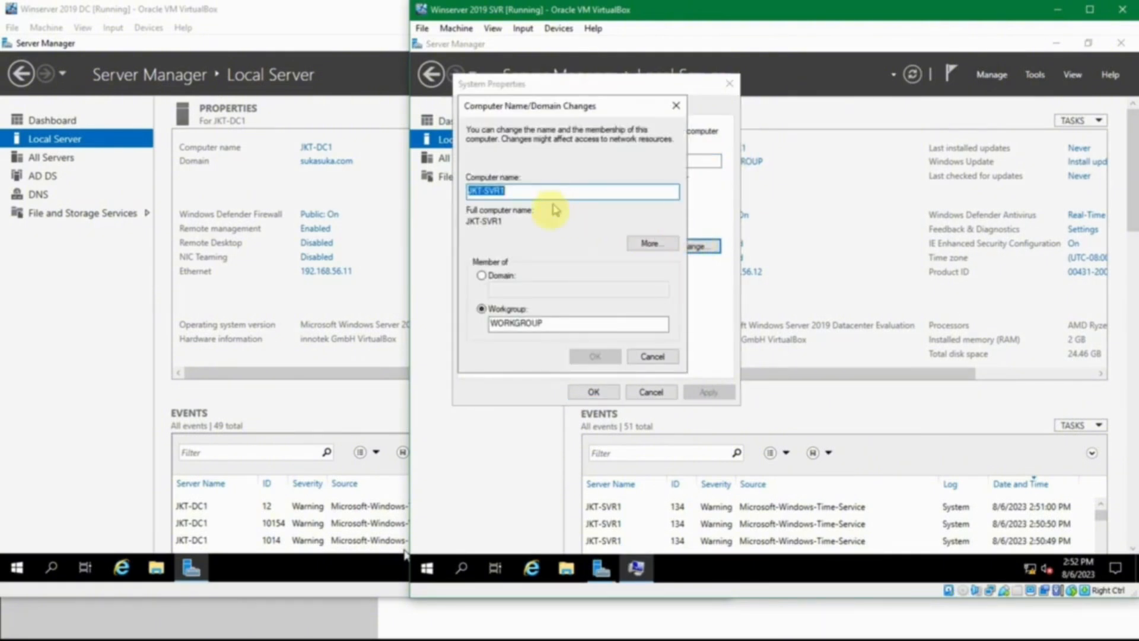
left_click(496, 280)
left_click(513, 292)
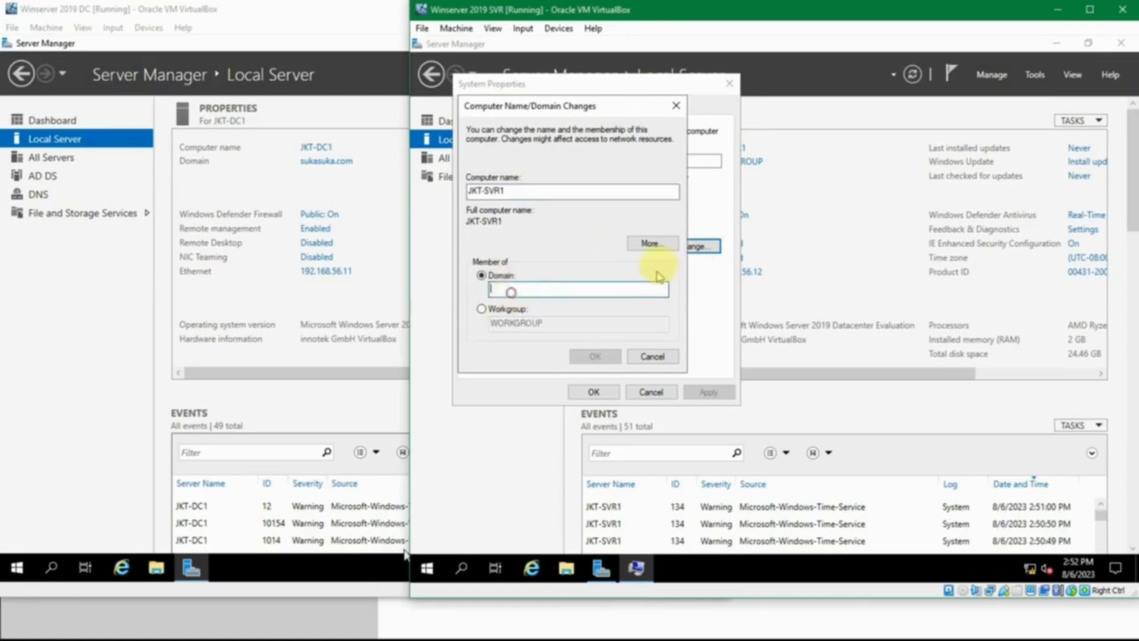
type("sukasuka.com")
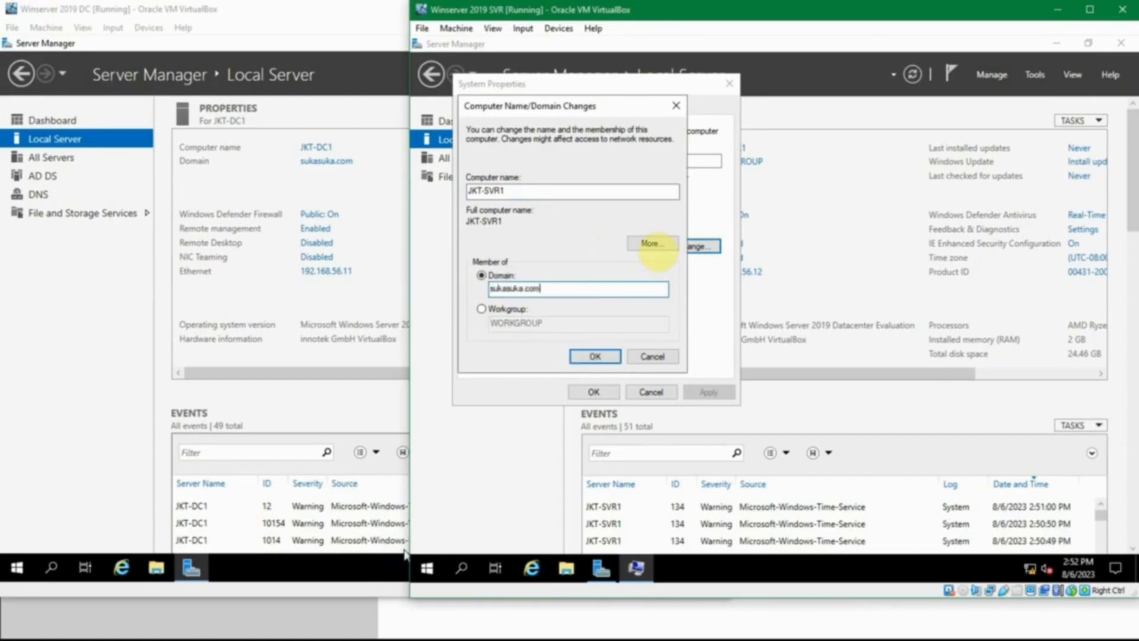
left_click(593, 356)
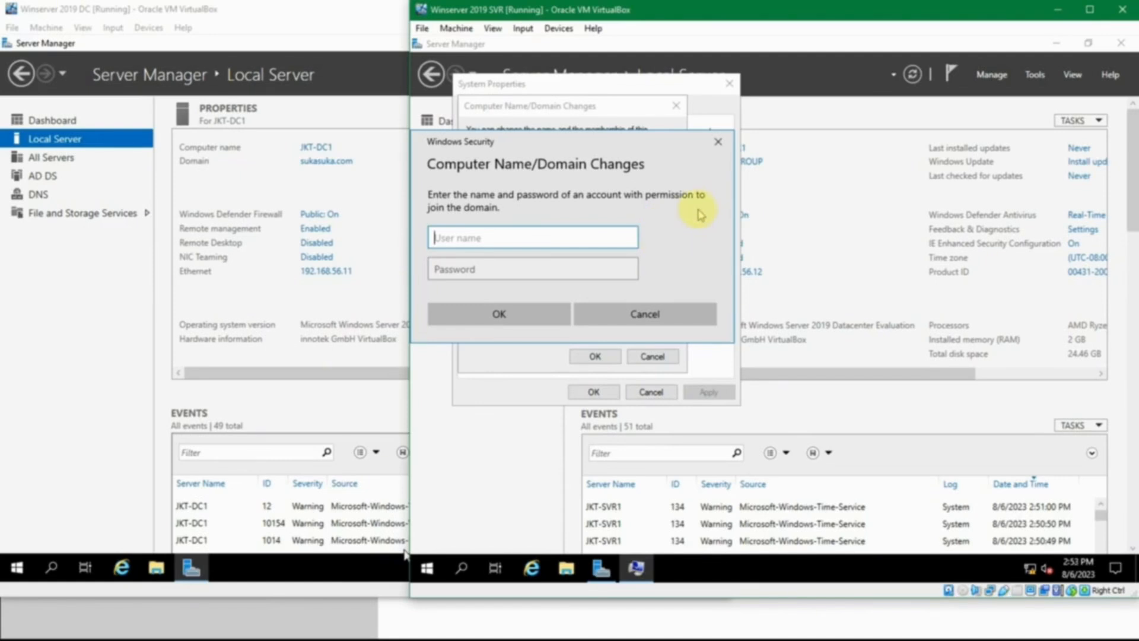
Step: Authorize the domain join as sukasuka\administrator, looking up the account password in passes.txt and entering it
type("sukasua")
type("\\administrator")
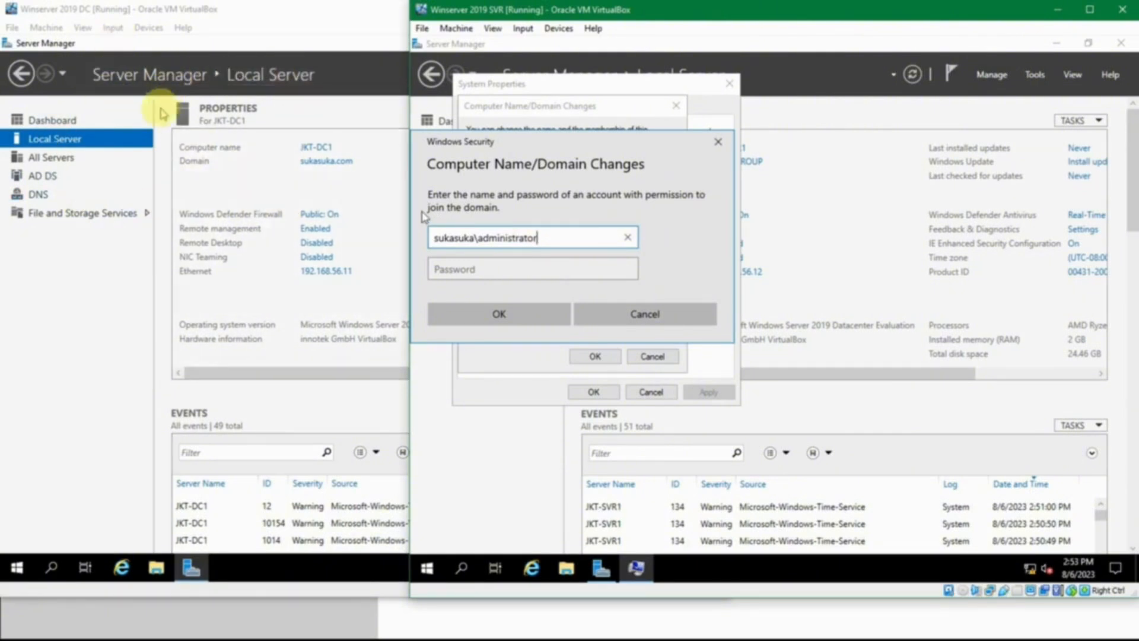
left_click(450, 269)
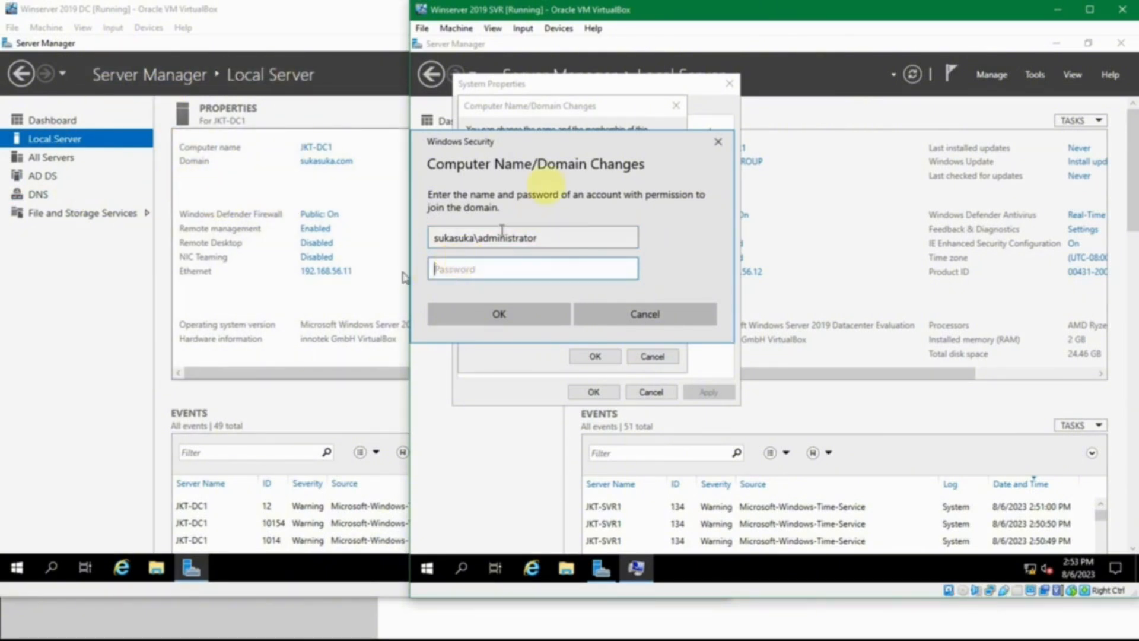
mouse_move(437, 638)
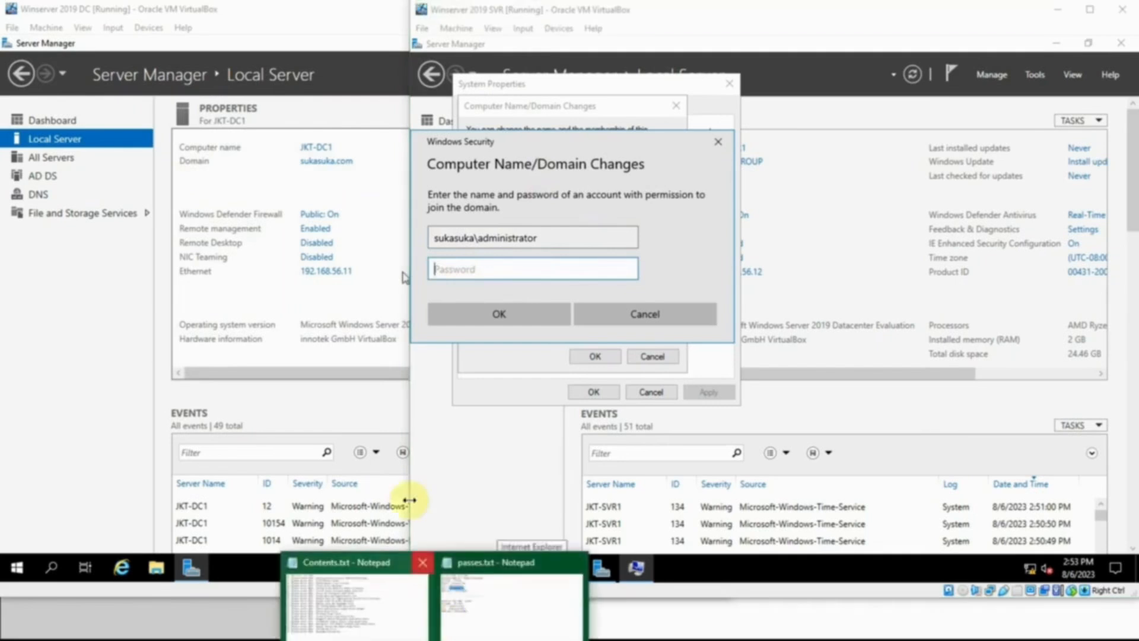
left_click(473, 590)
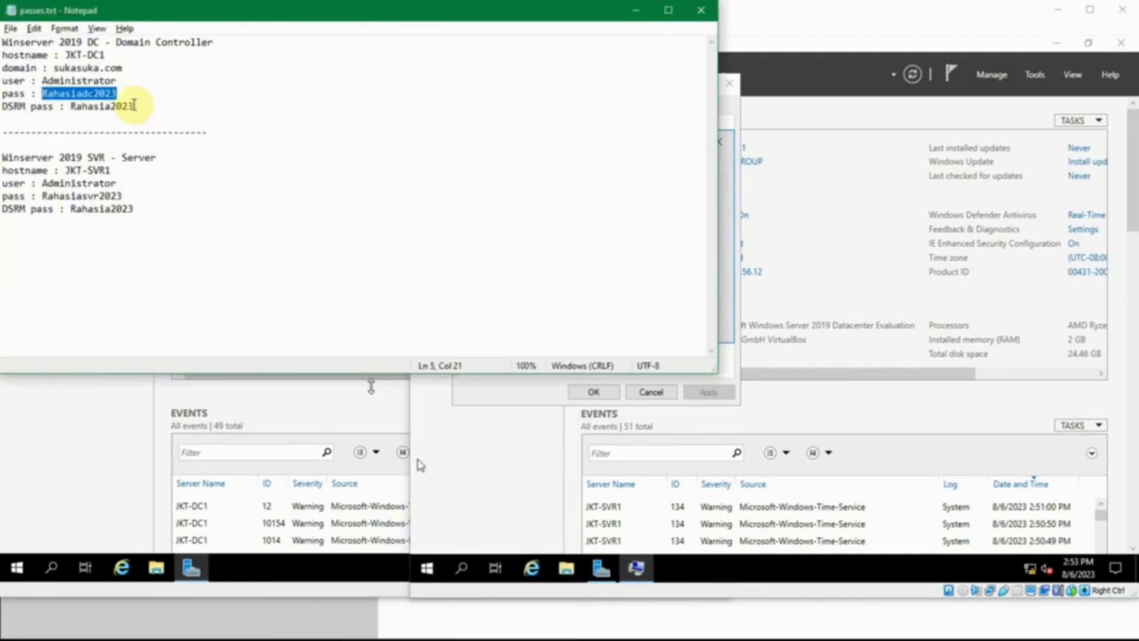
left_click(635, 19)
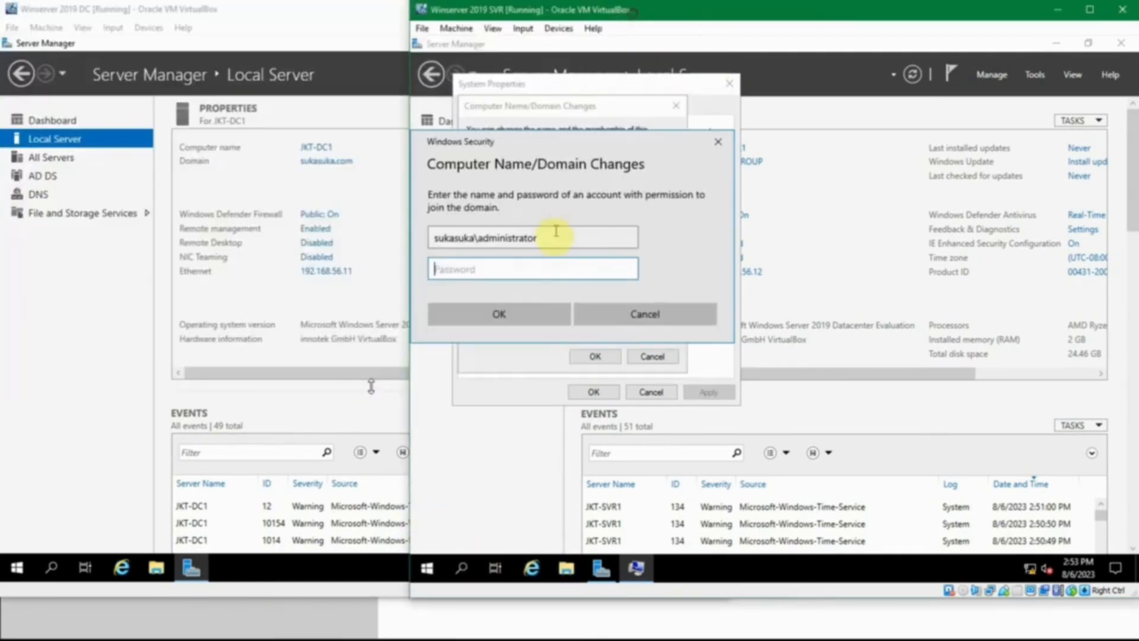
type("R")
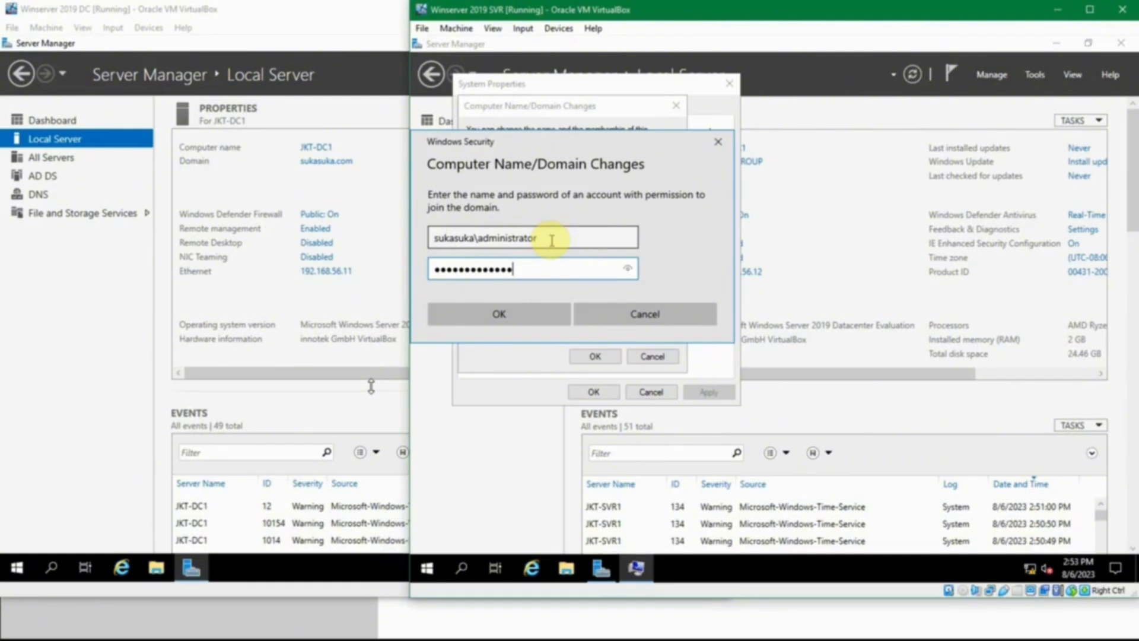
left_click(512, 312)
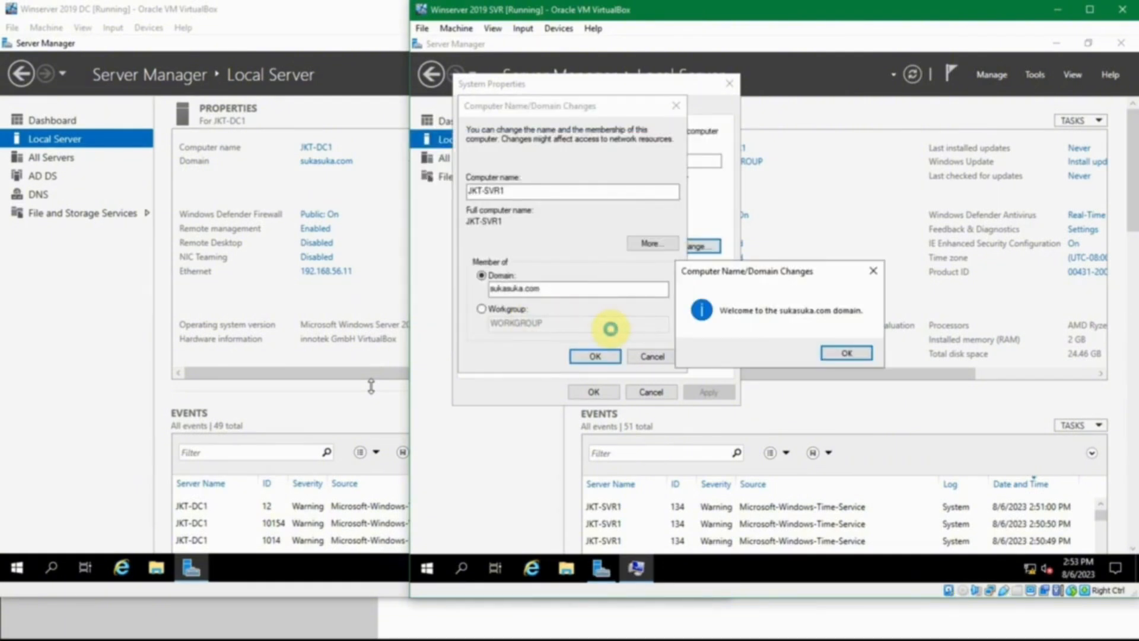
Step: Acknowledge the domain welcome and restart notices, close System Properties, and restart JKT-SVR1 immediately
left_click(751, 334)
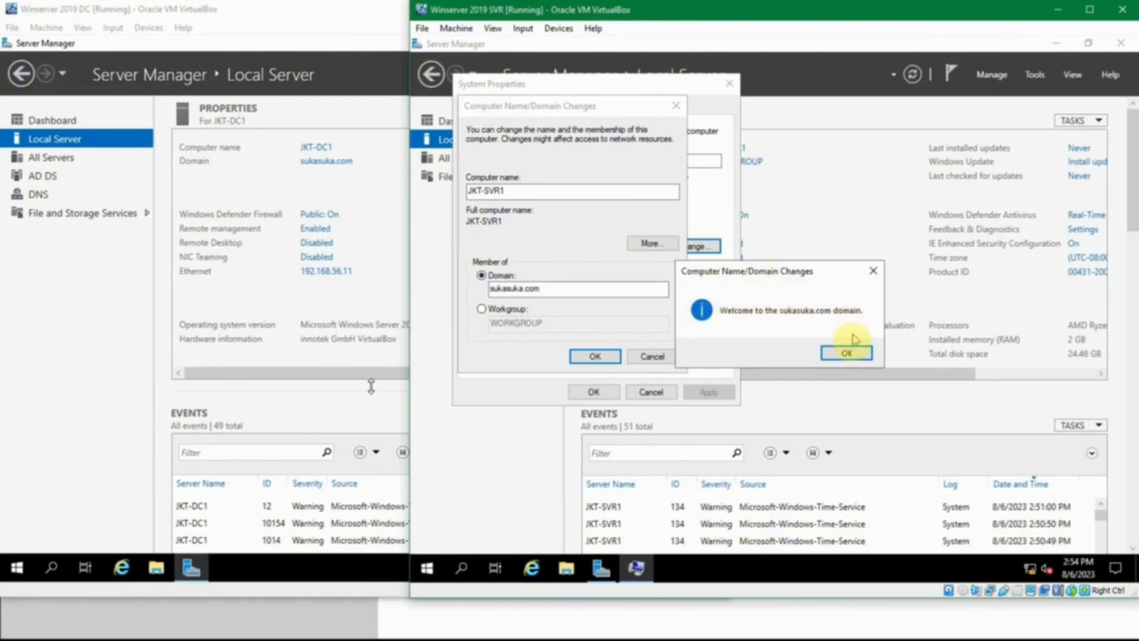
left_click(847, 353)
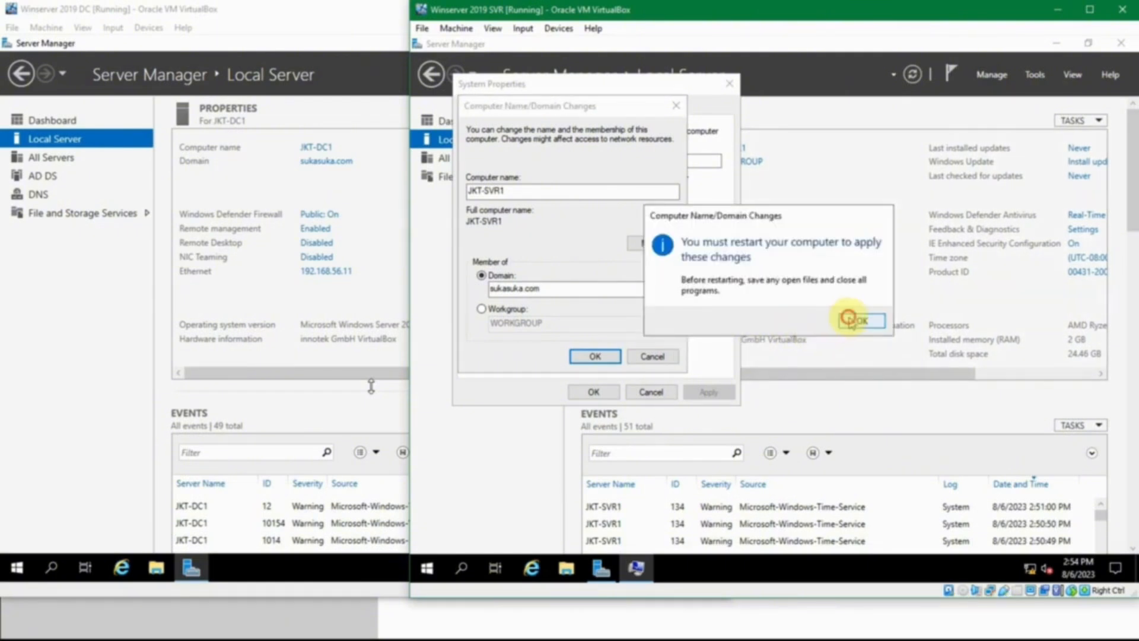
left_click(851, 321)
left_click(604, 389)
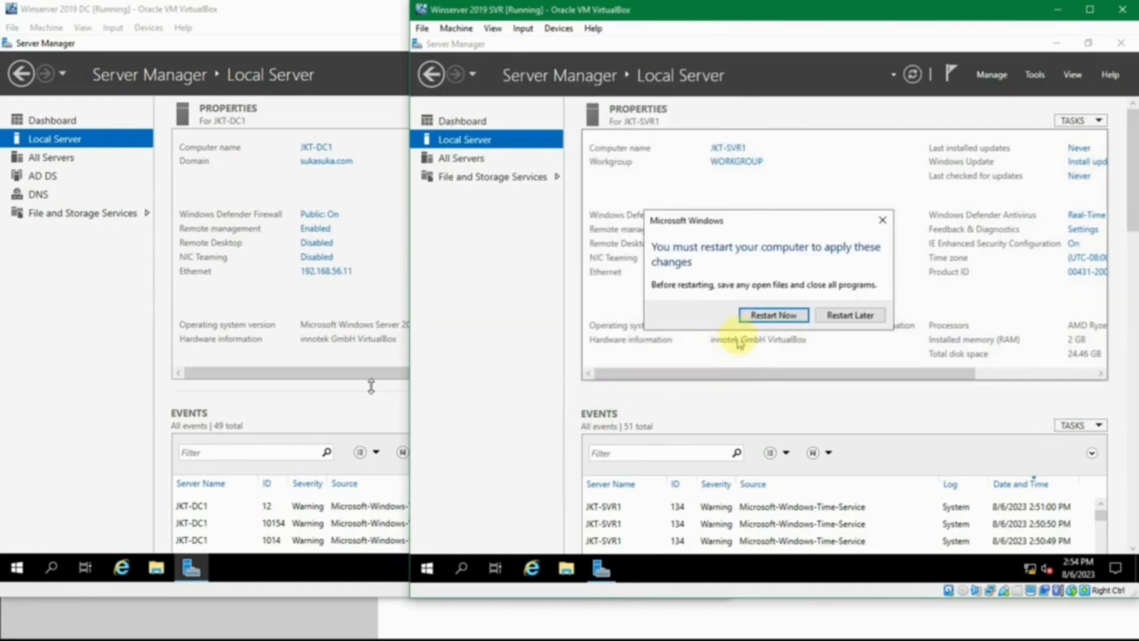
left_click(764, 323)
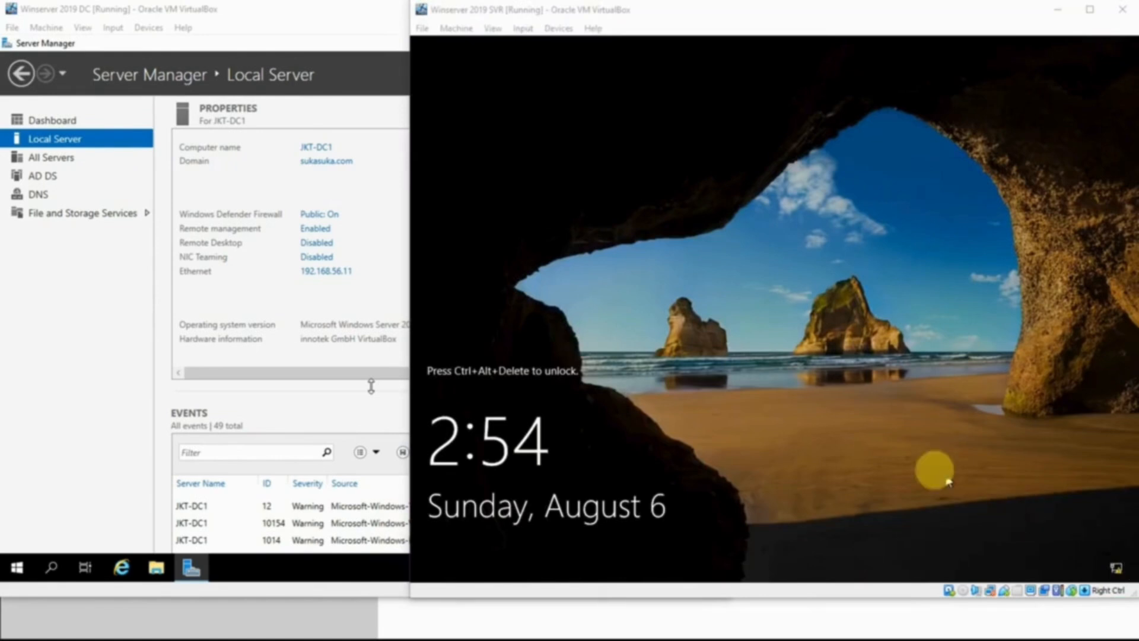
Step: Unlock the restarted JKT-SVR1 and sign in to the local Administrator account with its password
left_click(860, 430)
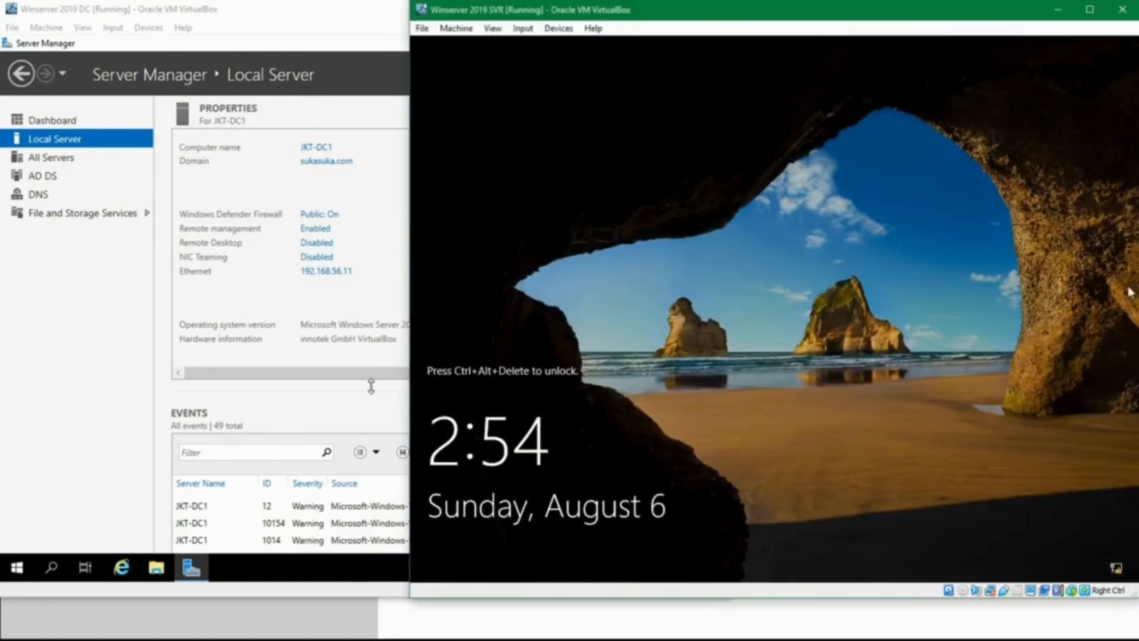
key("ctrl+alt+Delete")
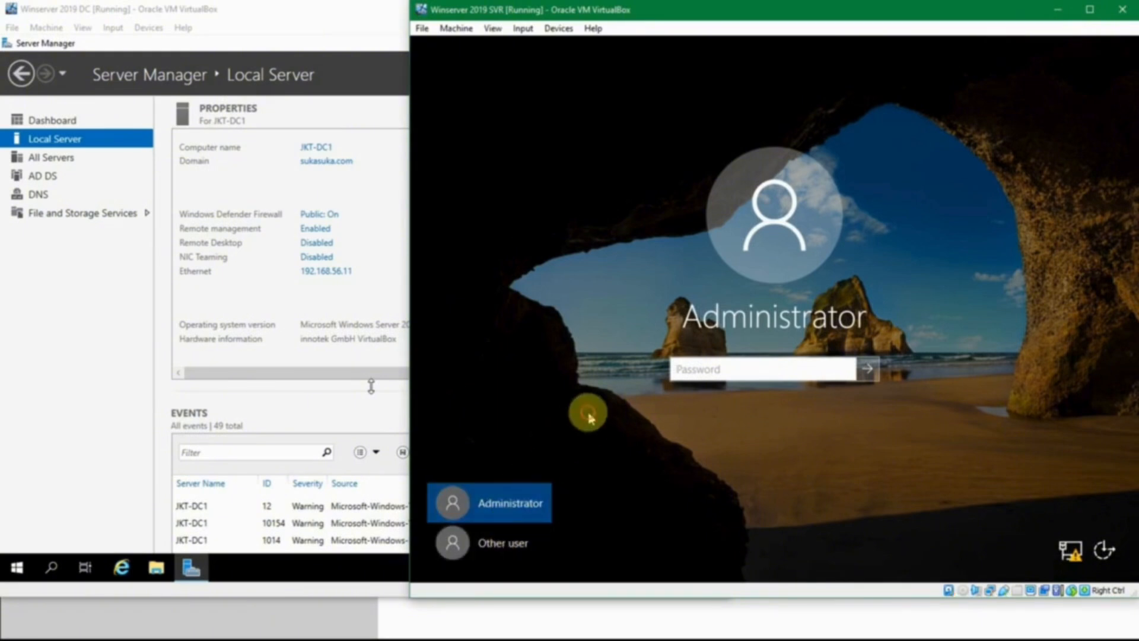
left_click(508, 502)
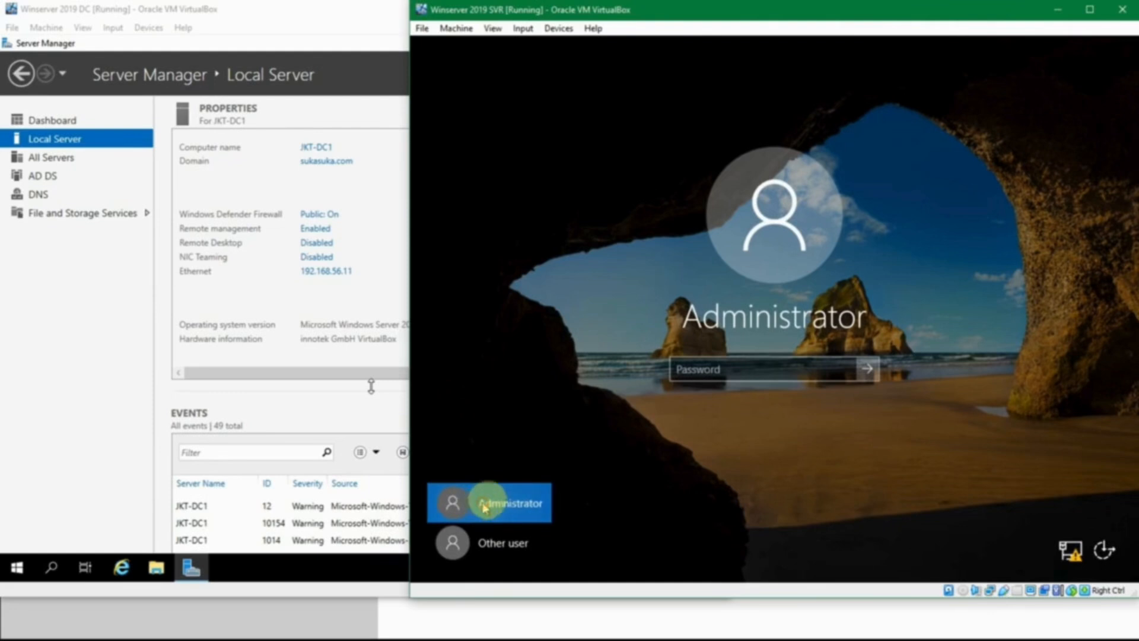
left_click(683, 373)
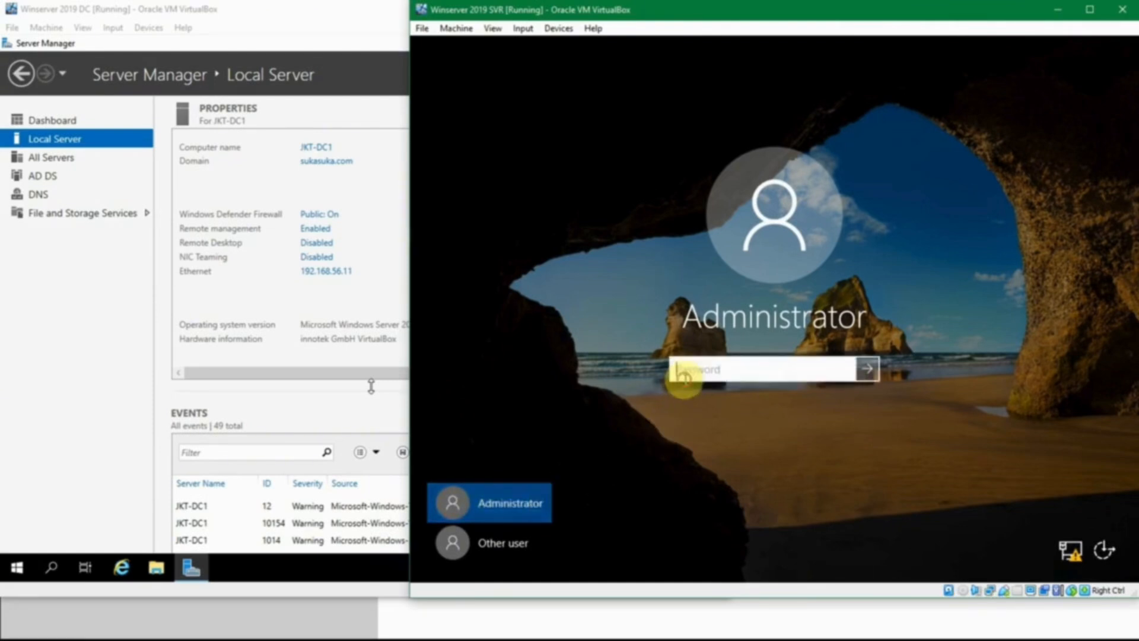
type("••")
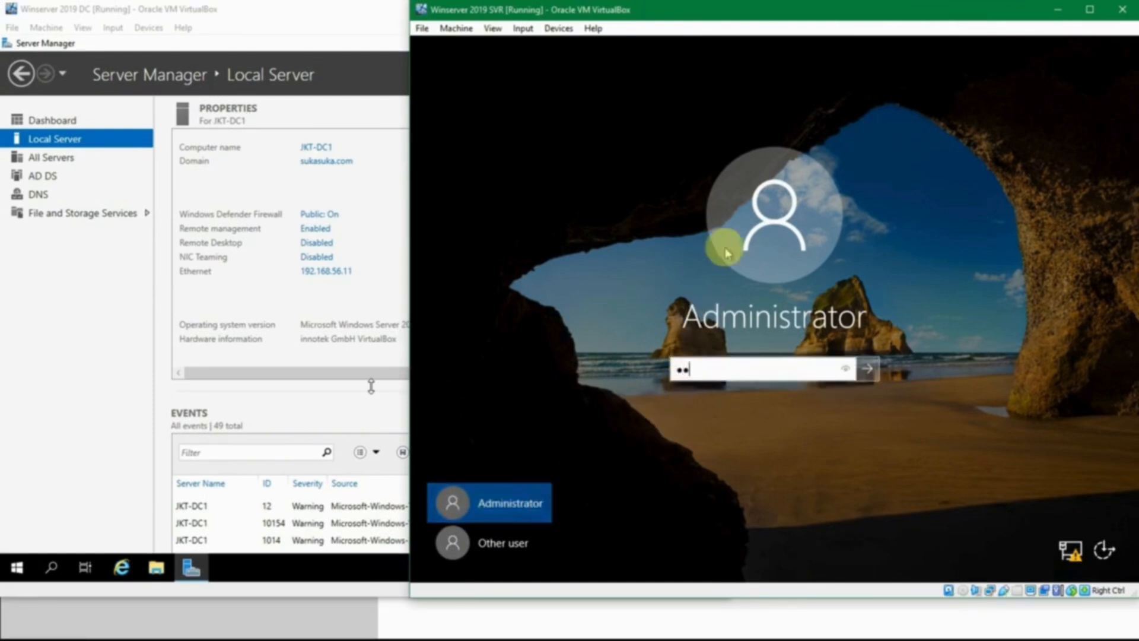
key("BackSpace")
key("BackSpace")
type("••")
key("Return")
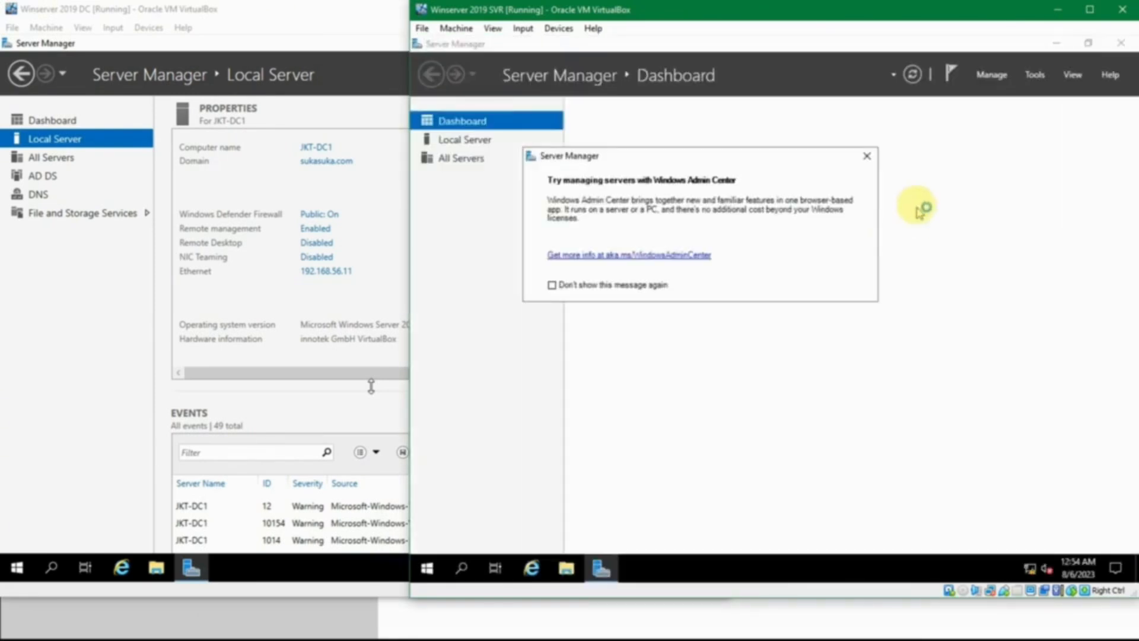
Step: Dismiss the Windows Admin Center message and sign the local Administrator out of JKT-SVR1
left_click(867, 156)
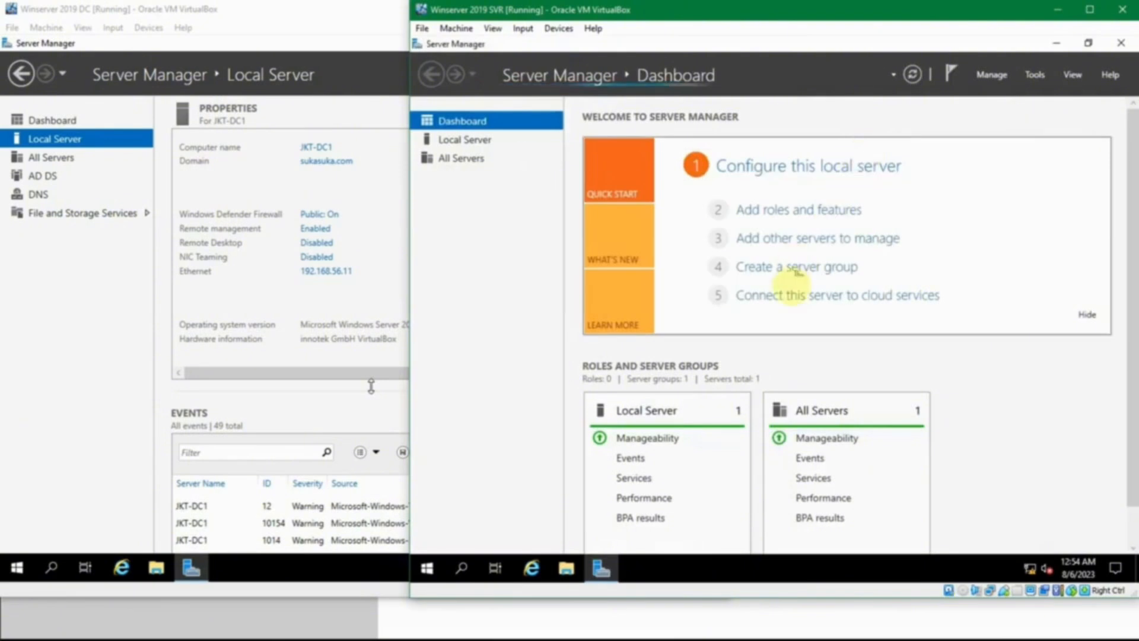
left_click(432, 569)
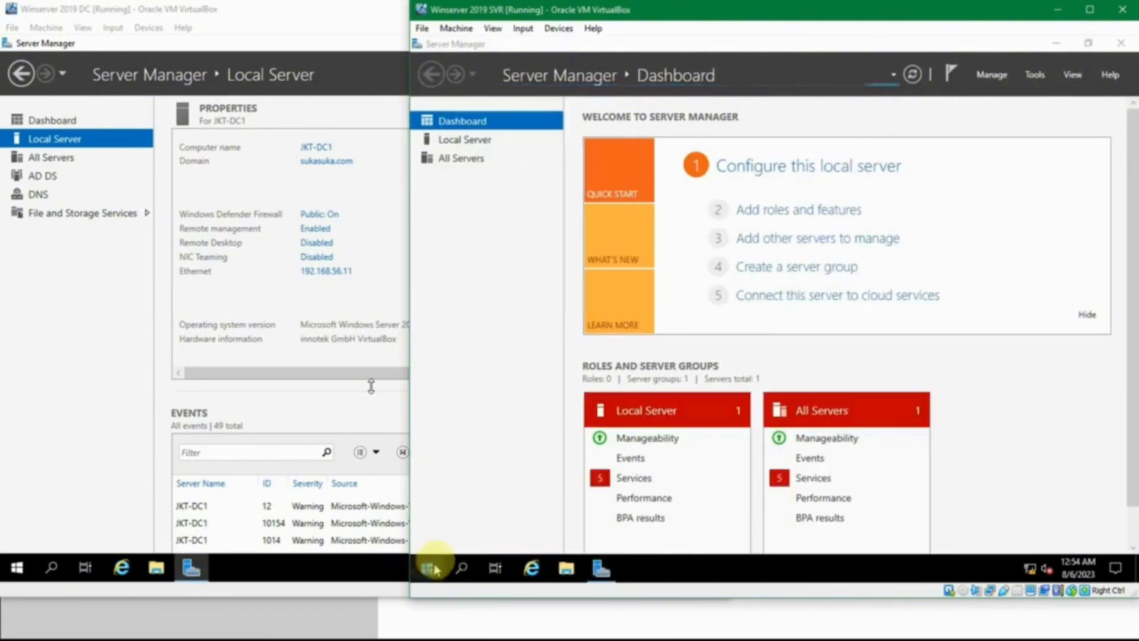
right_click(432, 569)
mouse_move(453, 526)
left_click(656, 472)
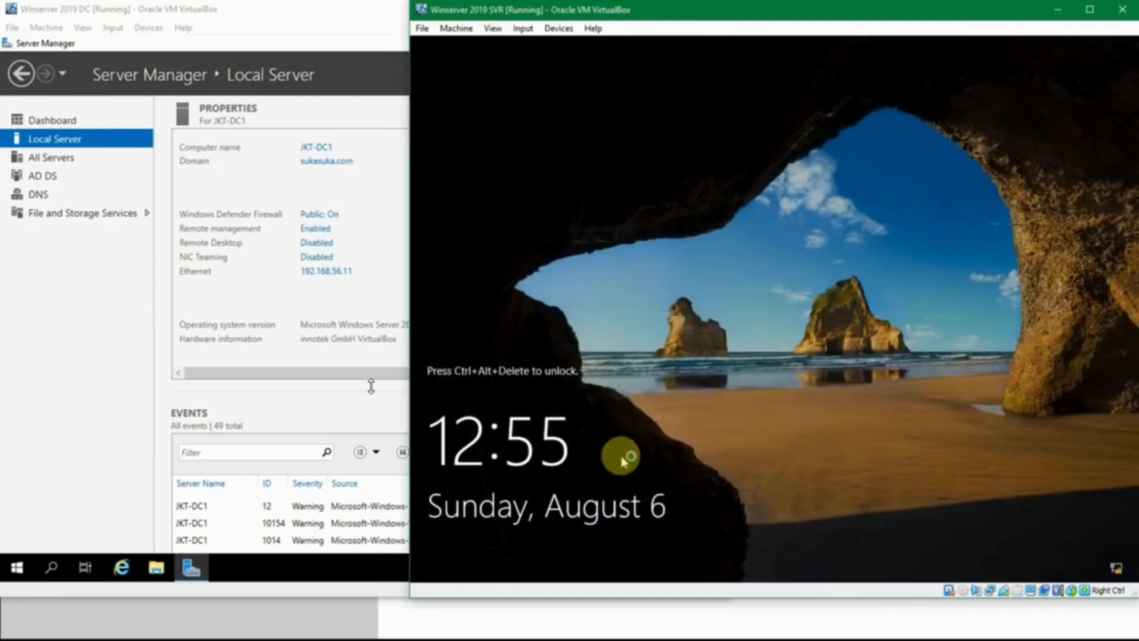
Step: Unlock JKT-SVR1, choose to sign in as Other user, and enter Administrator as the user name
left_click(681, 406)
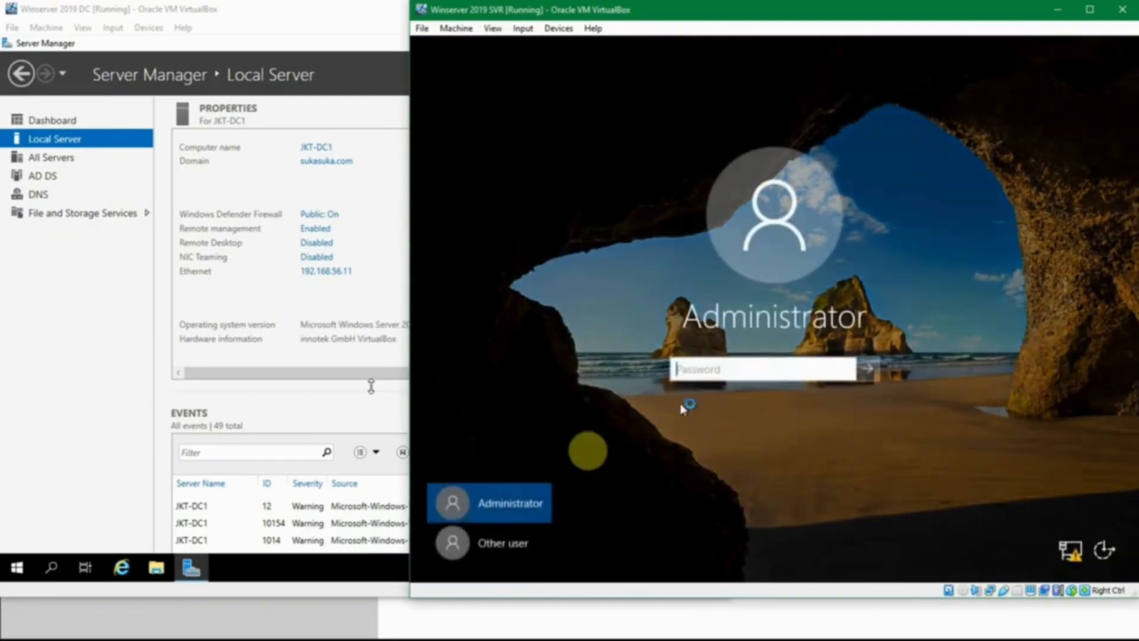
left_click(484, 549)
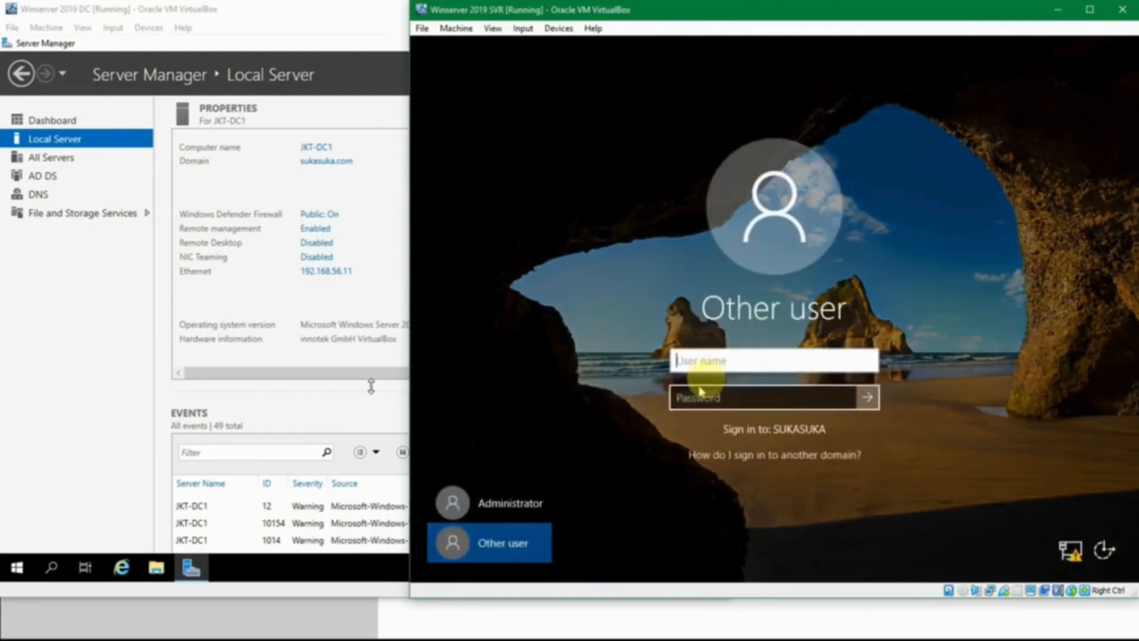
left_click(708, 363)
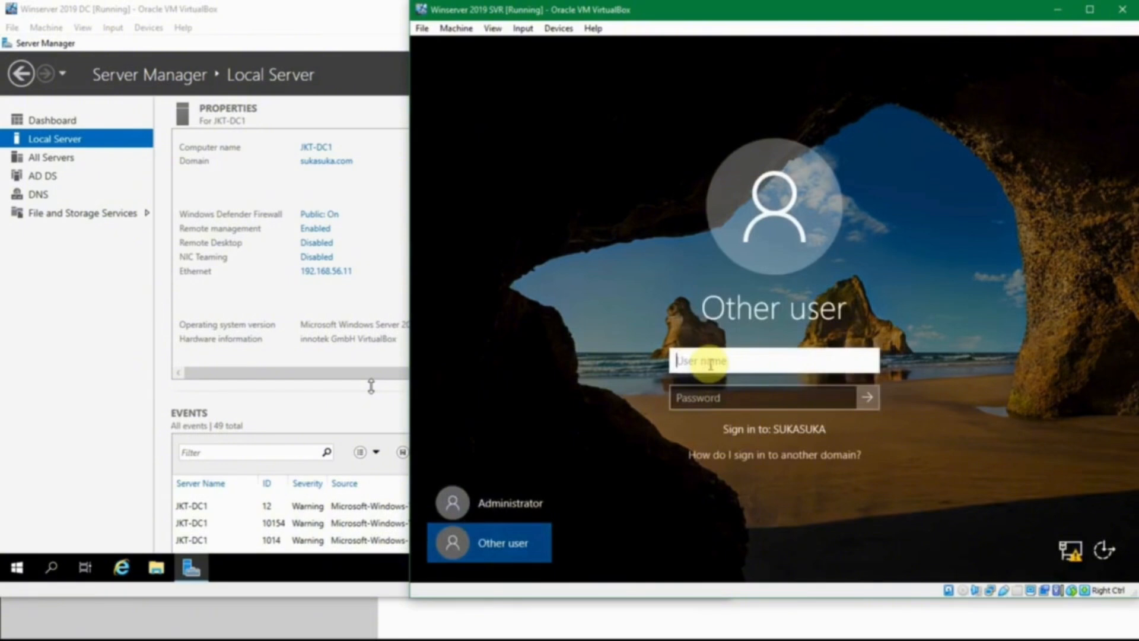
left_click(707, 394)
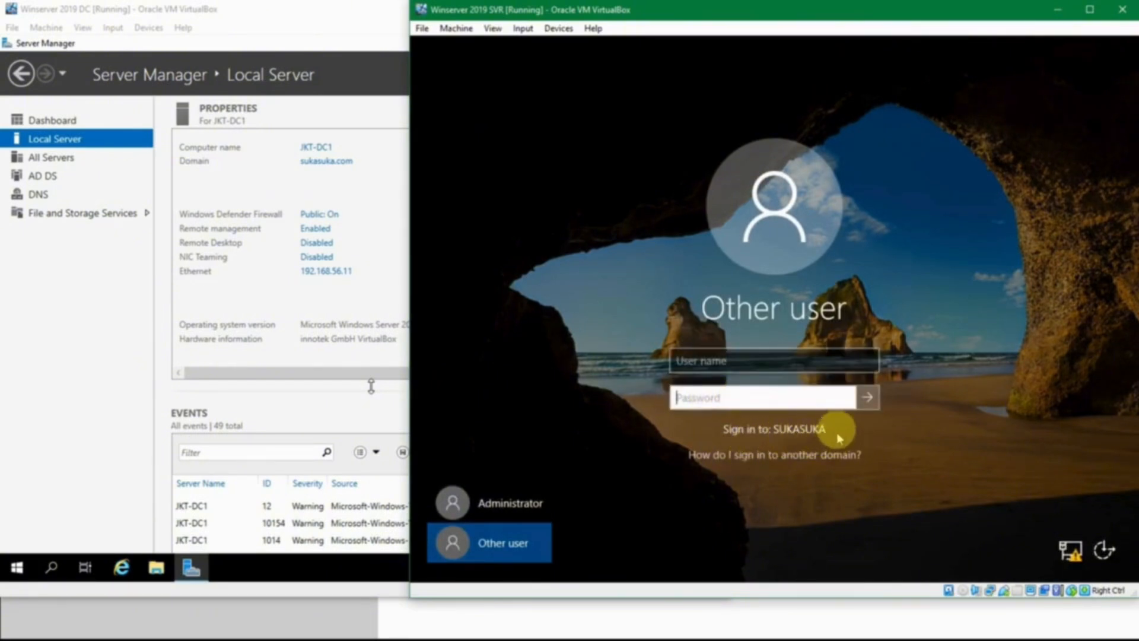
left_click(722, 361)
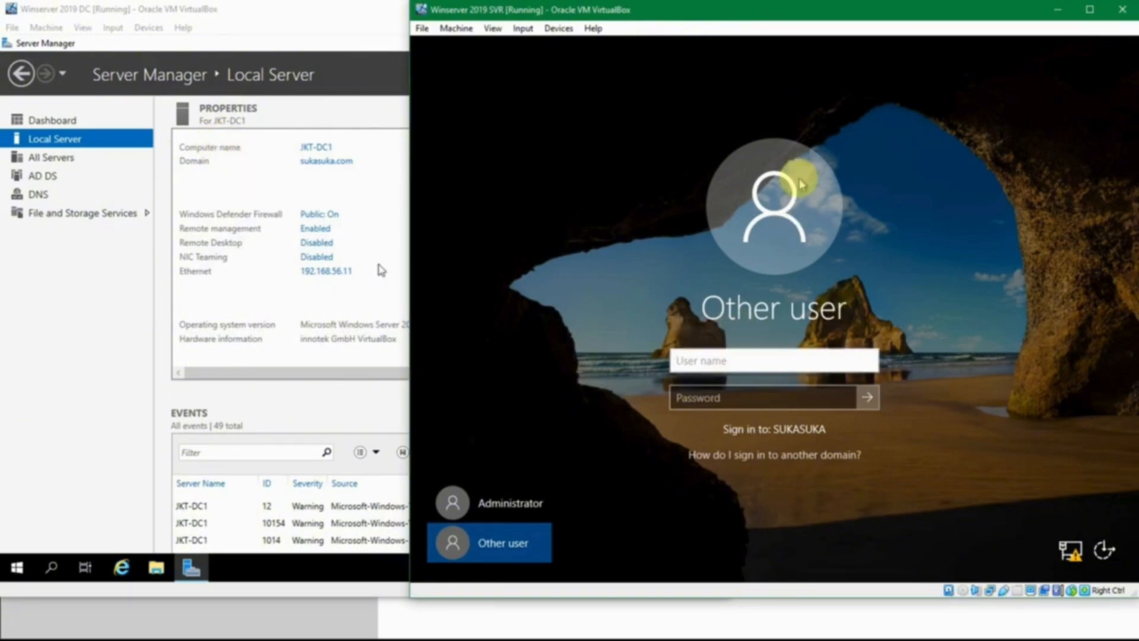
type("Administrator")
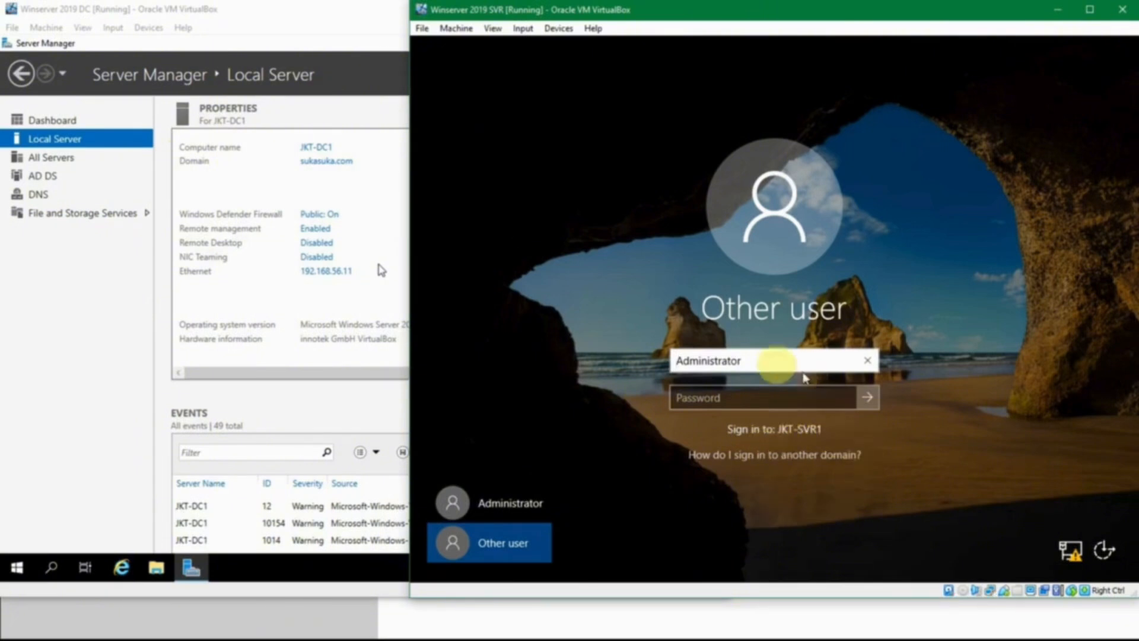
Step: Prefix the user name with the domain so it reads SUKASUKA\Administrator, and make the password field ready for entry
left_click(771, 362)
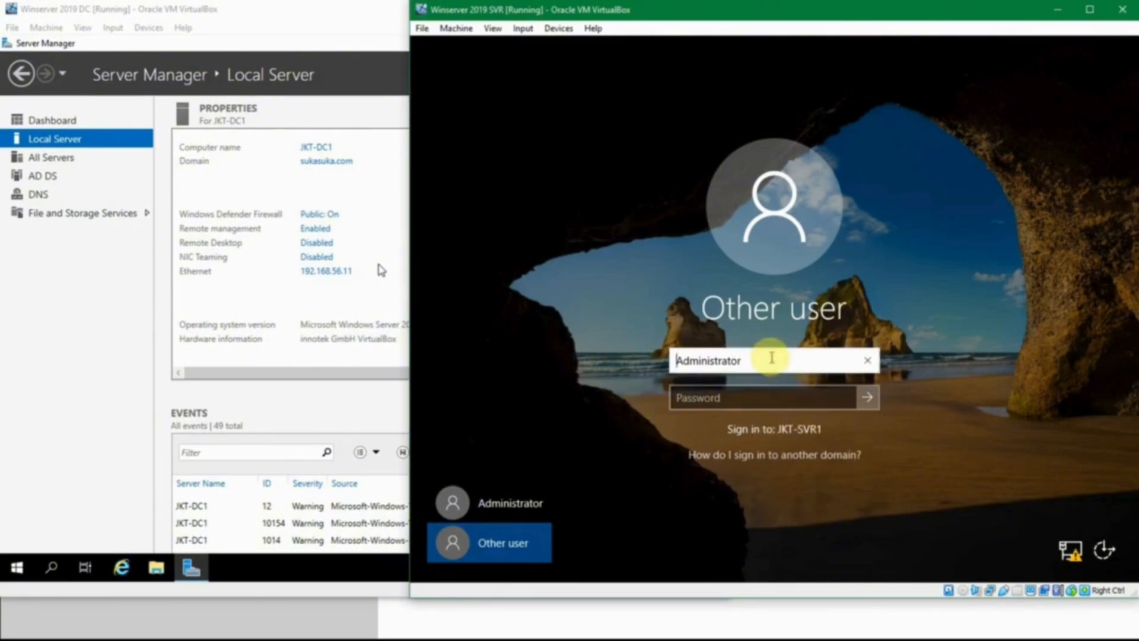
type("sukas")
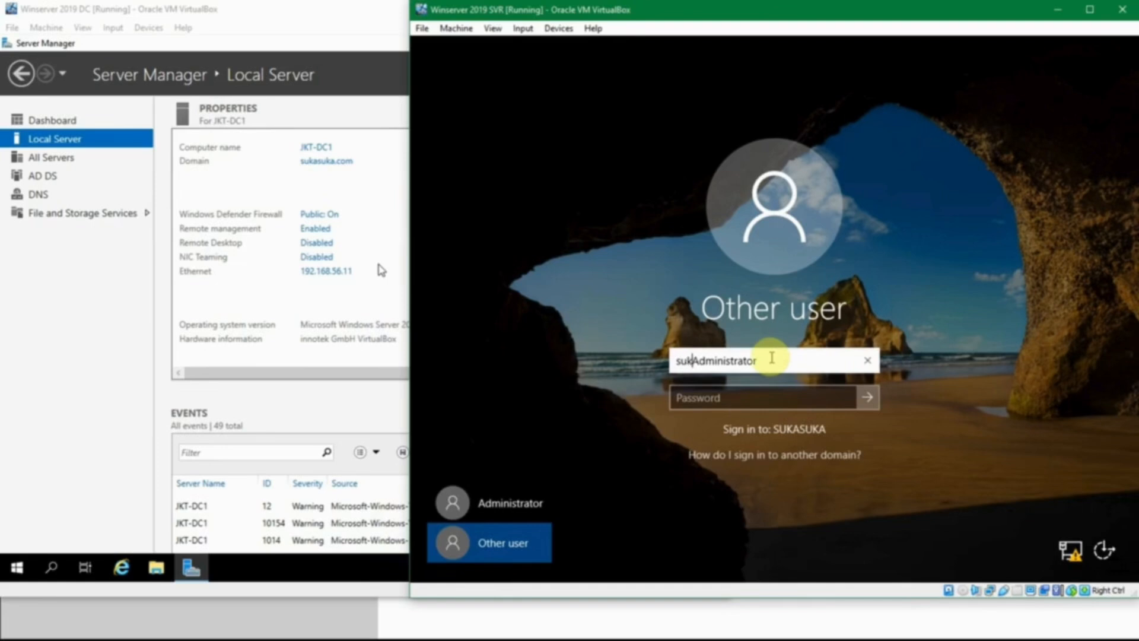
type("ua\\")
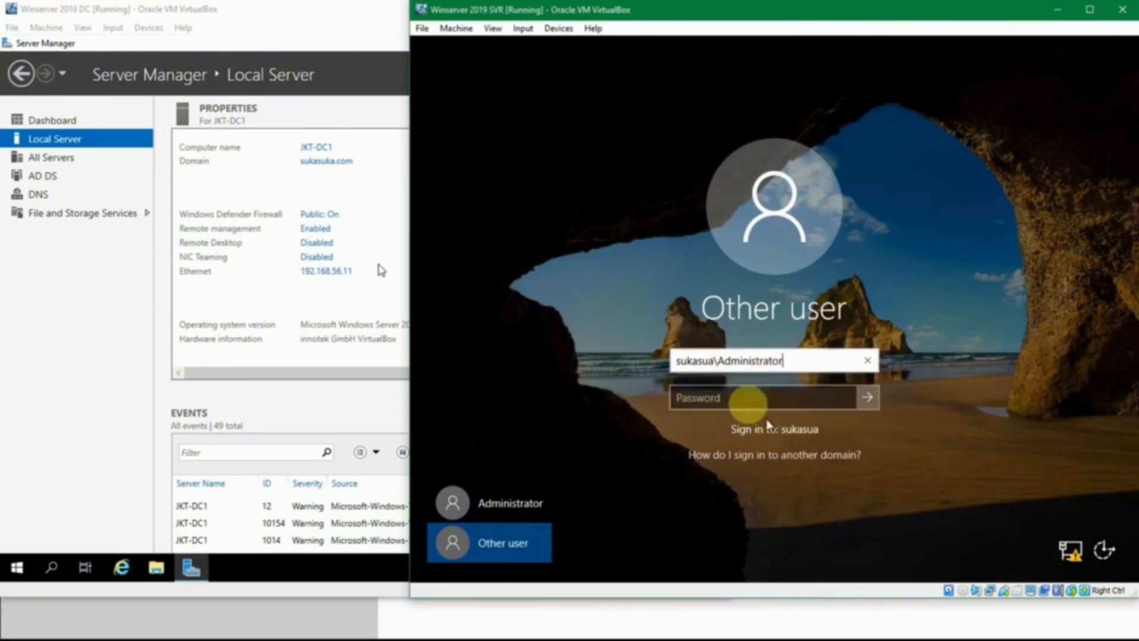
left_click_drag(713, 361, 563, 340)
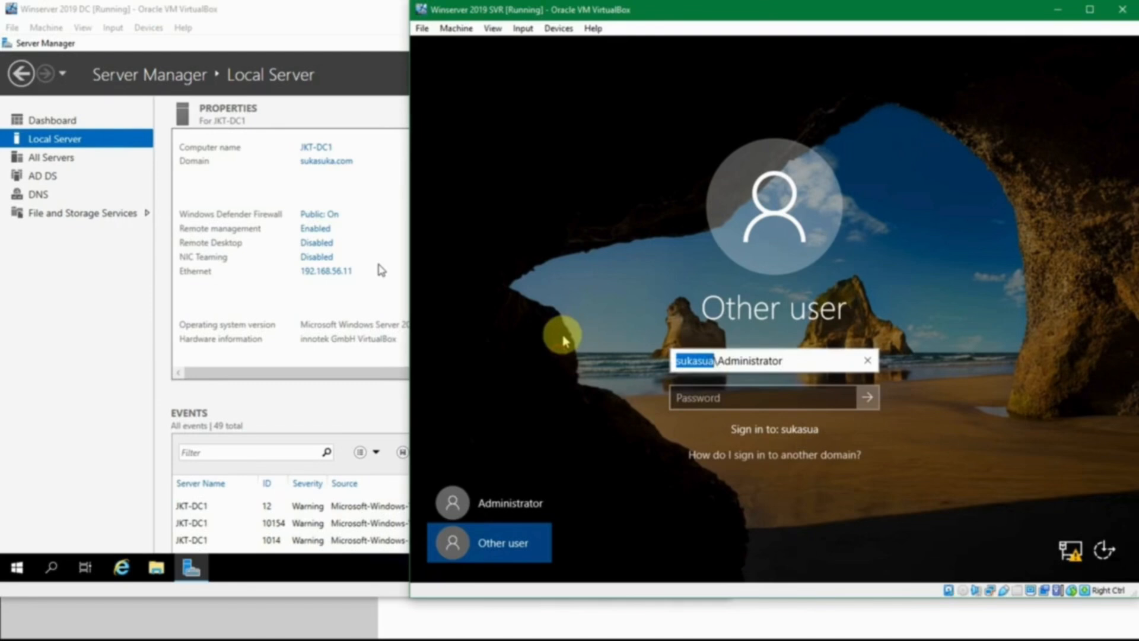
key("BackSpace")
type("SUA")
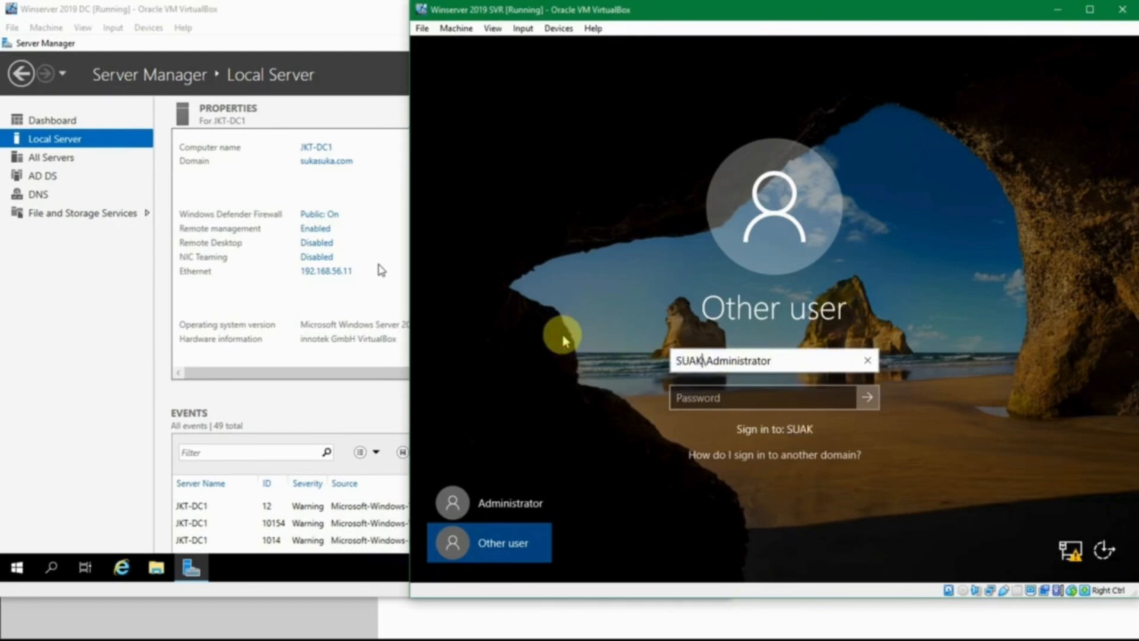
key("BackSpace")
type("KASUKA")
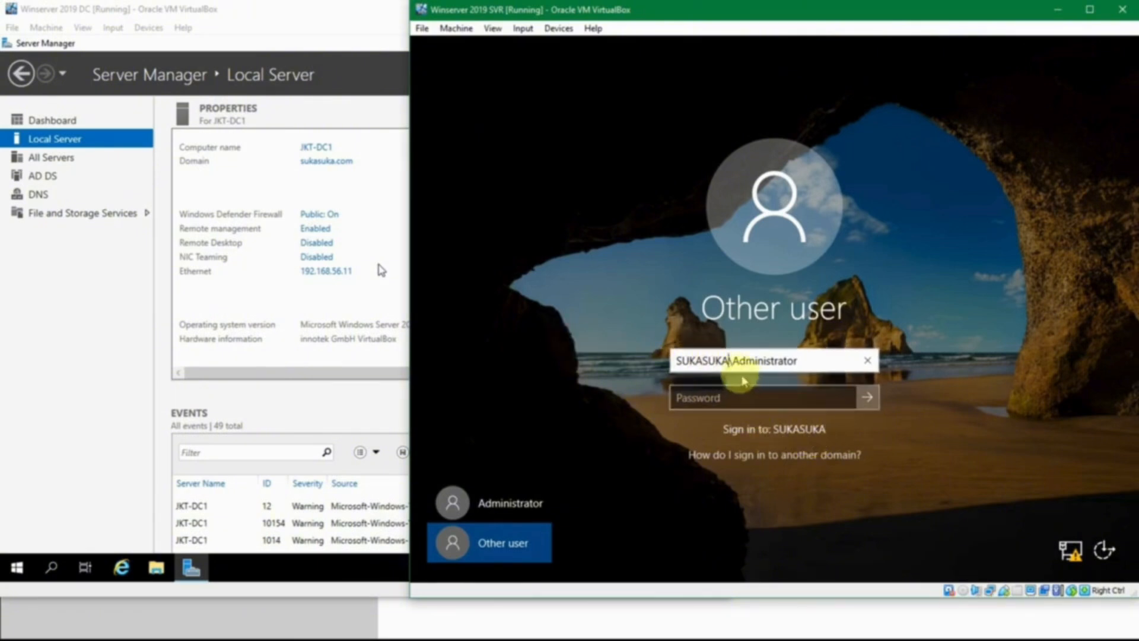
left_click(748, 357)
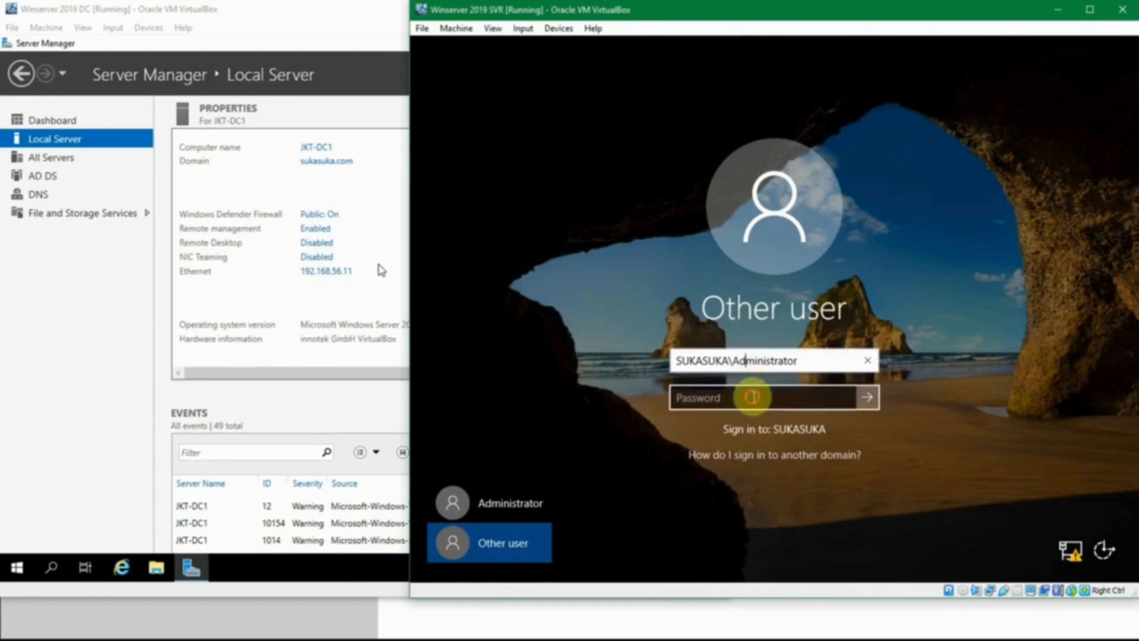
left_click(752, 394)
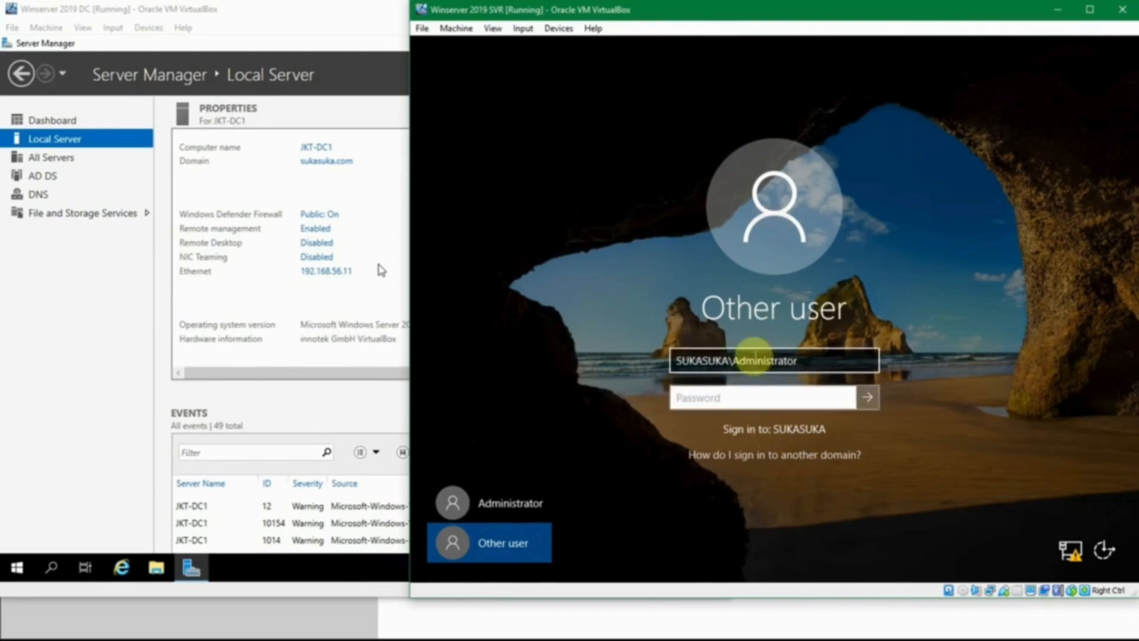
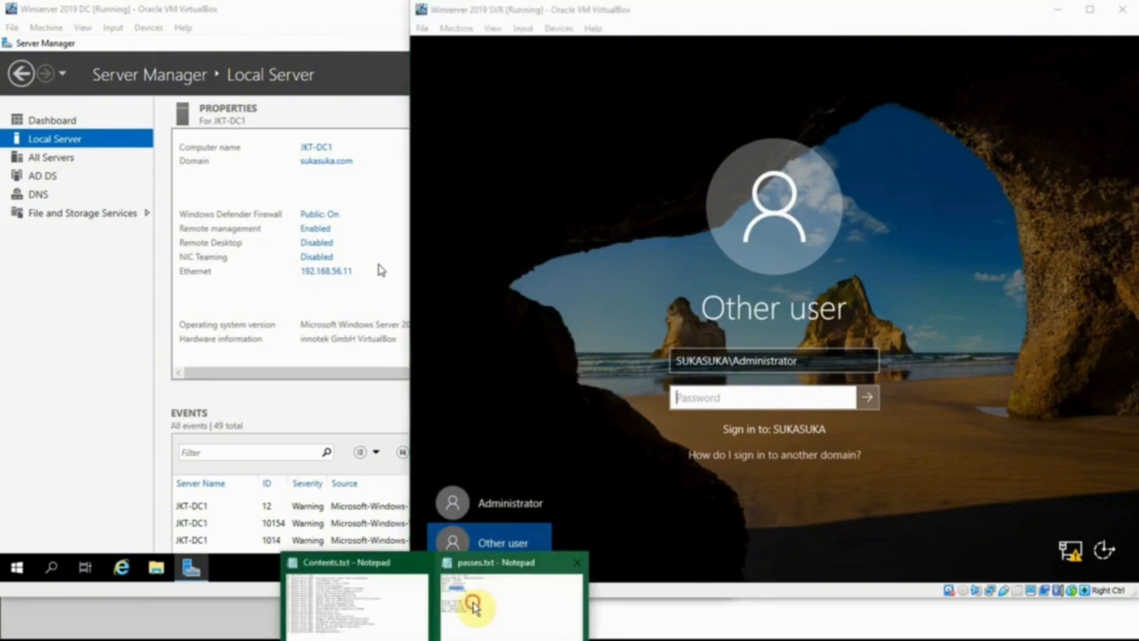
Step: Look up the domain controller's Administrator password in passes.txt and minimize the file
left_click(473, 606)
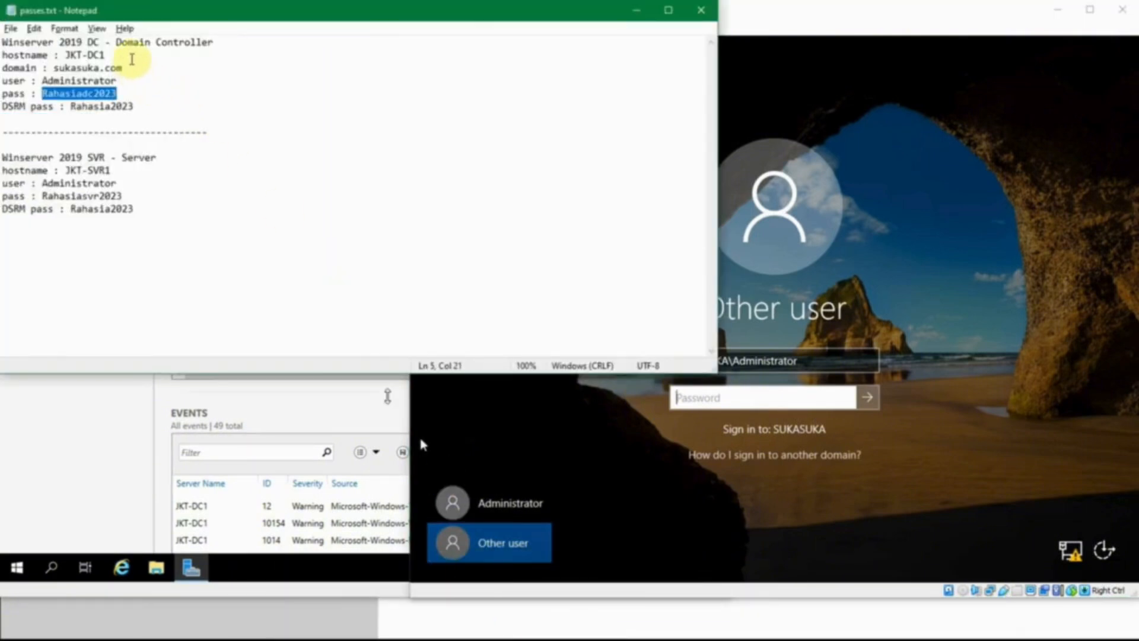
double_click(94, 81)
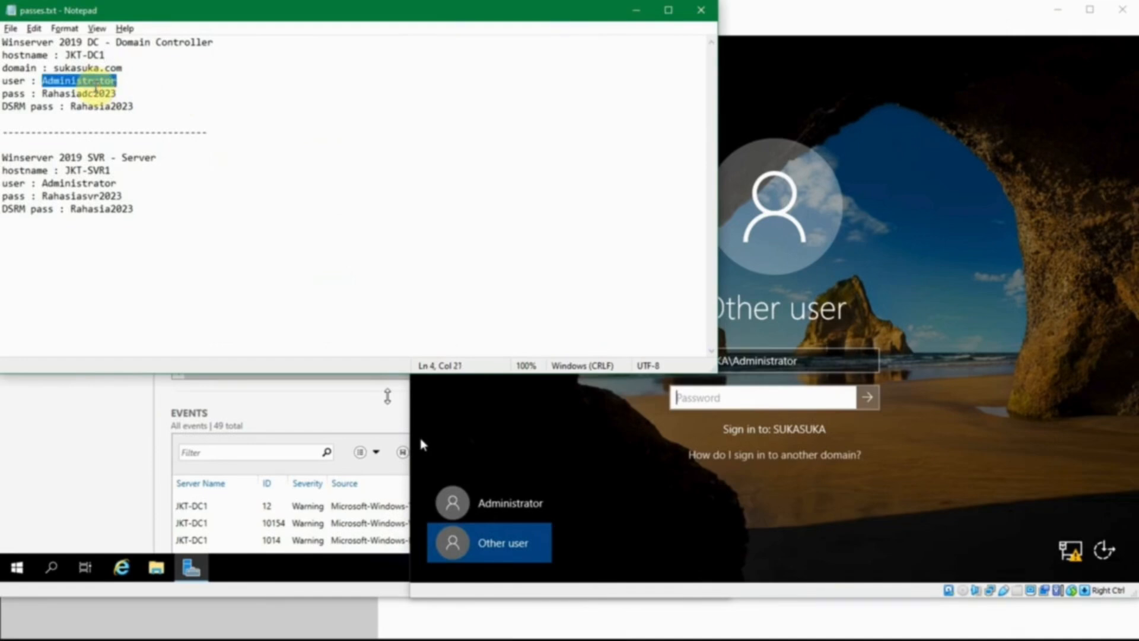
double_click(80, 93)
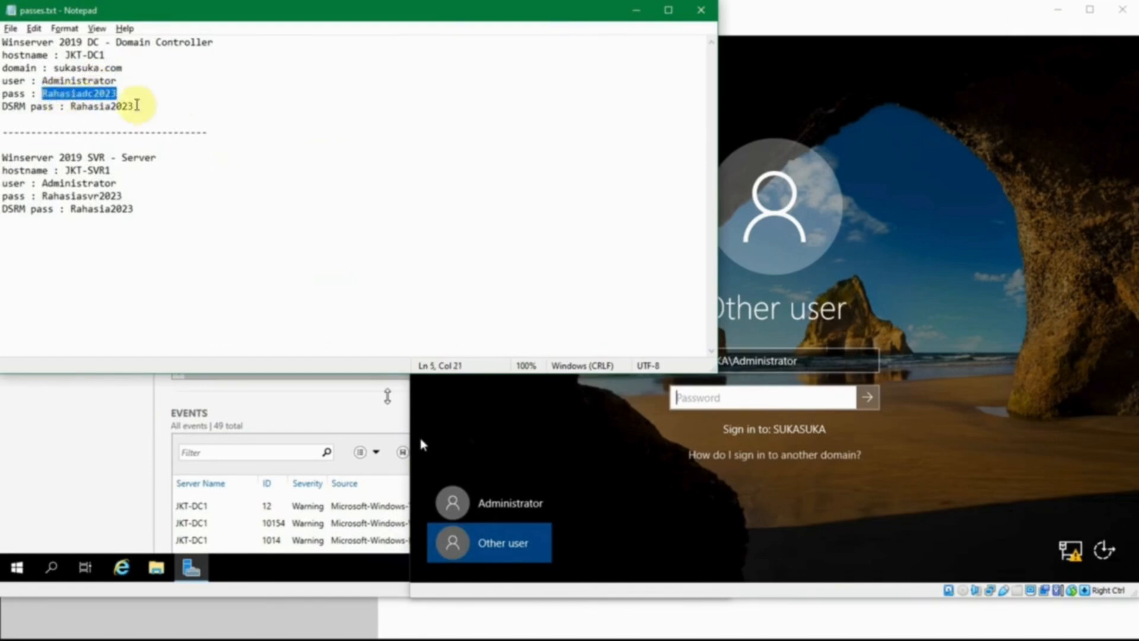
left_click(146, 92)
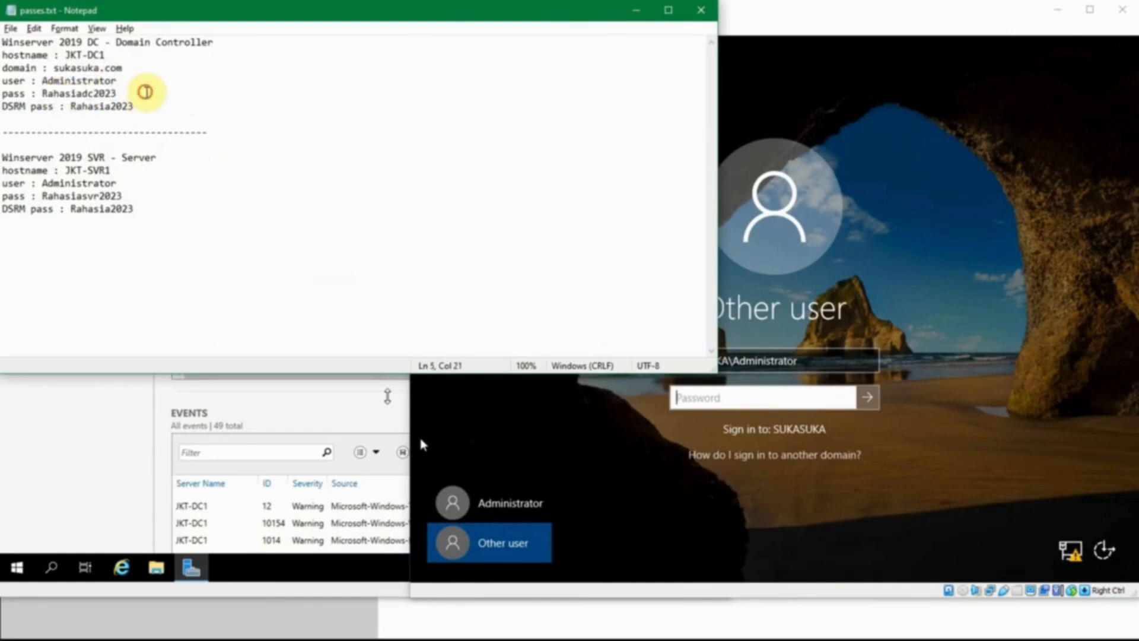
left_click(630, 11)
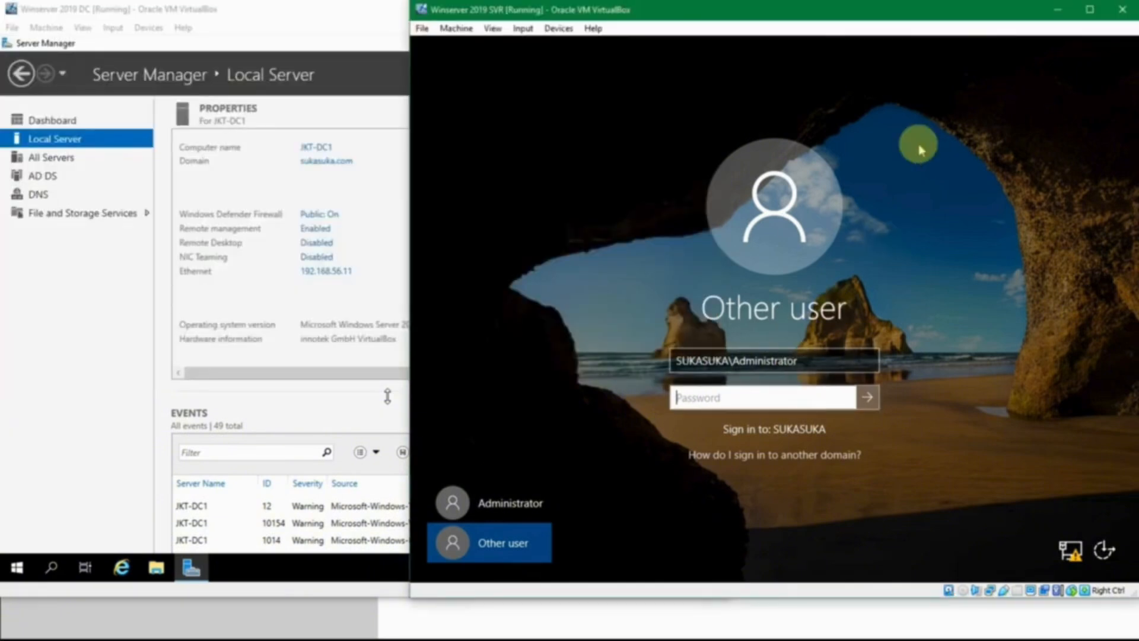
Step: Sign in to JKT-SVR1 as SUKASUKA\Administrator with the account password and dismiss the Windows Admin Center message
type("R")
key("Return")
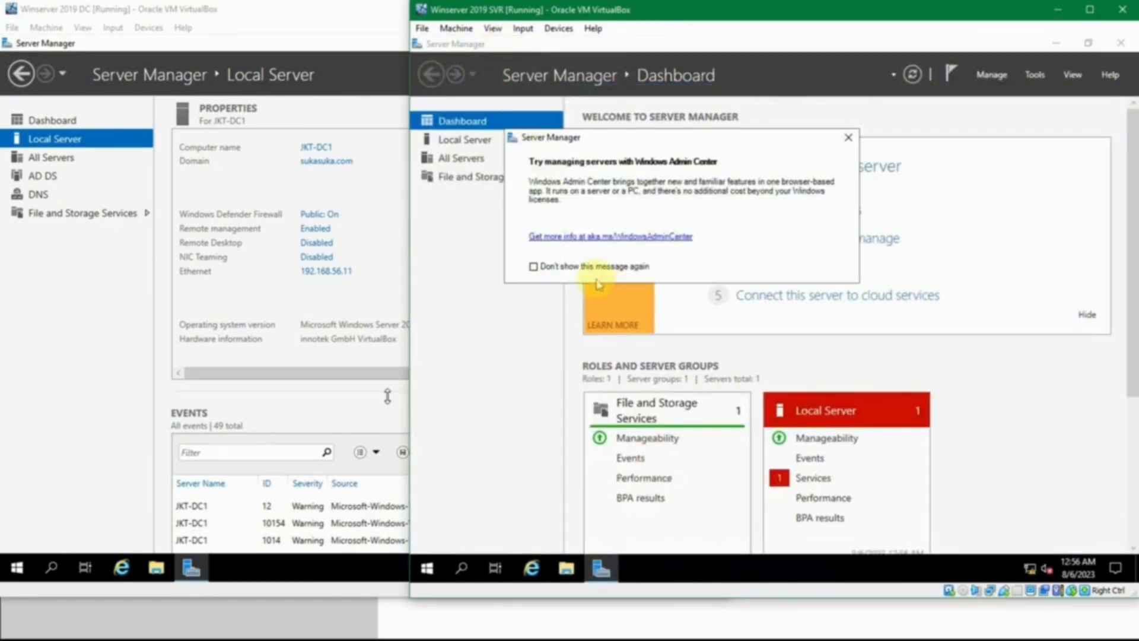
left_click(847, 139)
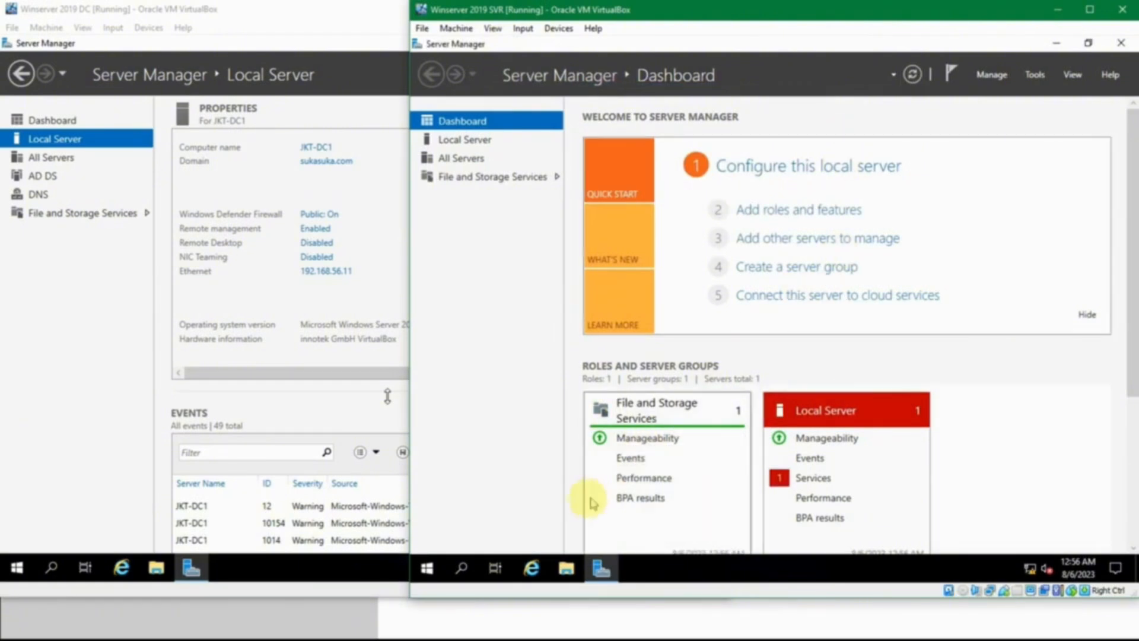
Step: Open a maximized File Explorer window on JKT-SVR1 and browse to the Users folder on Local Disk (C:)
left_click(567, 568)
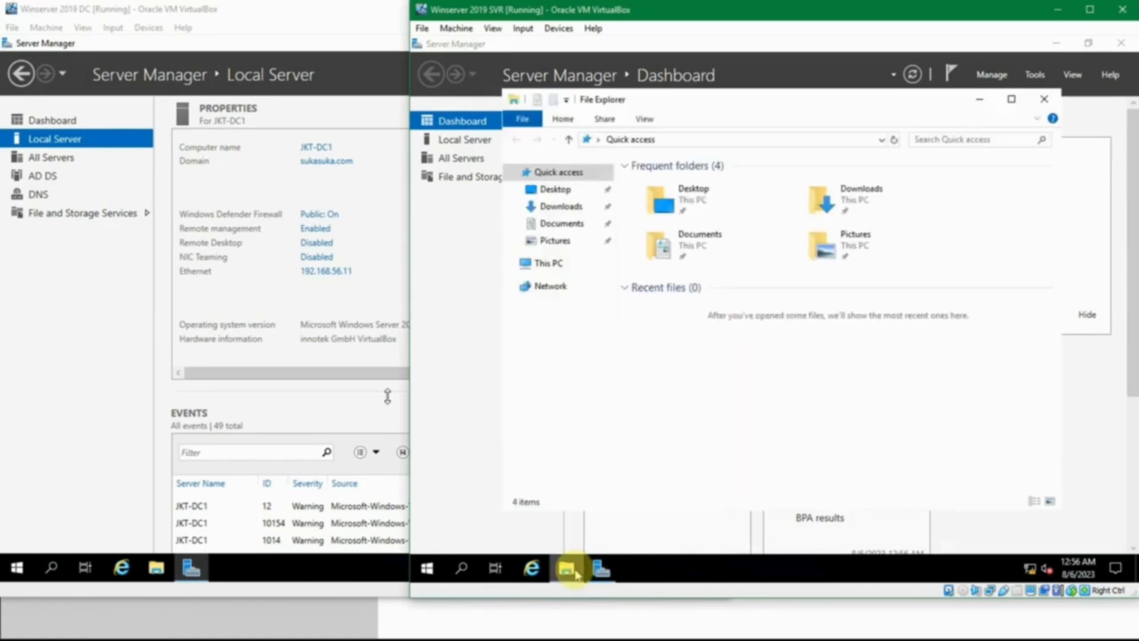
left_click(1011, 98)
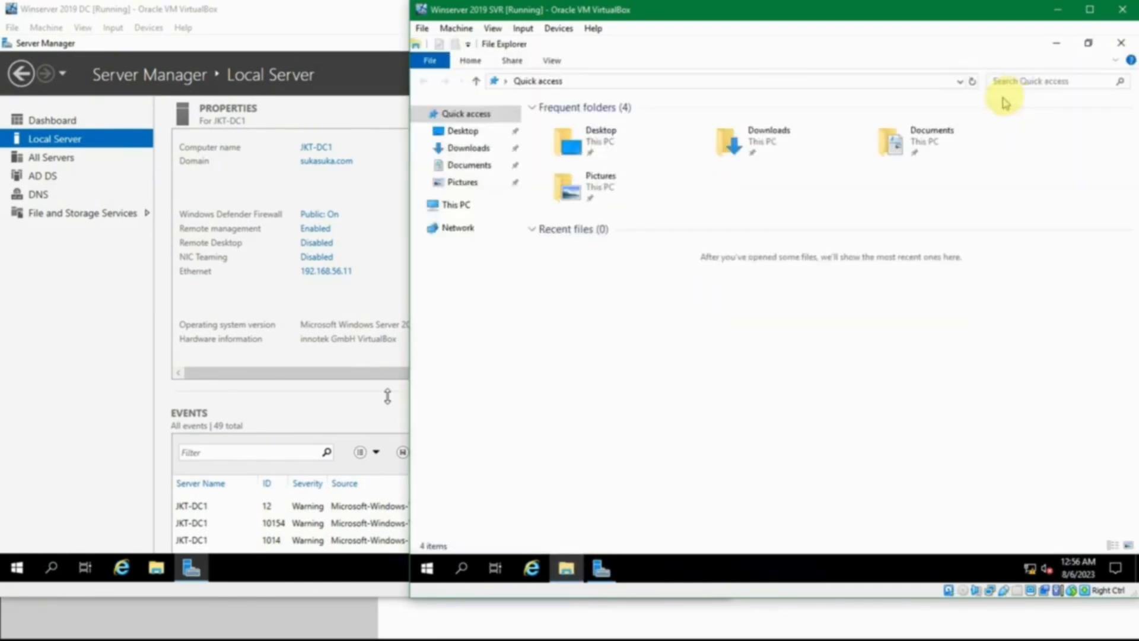
left_click(454, 204)
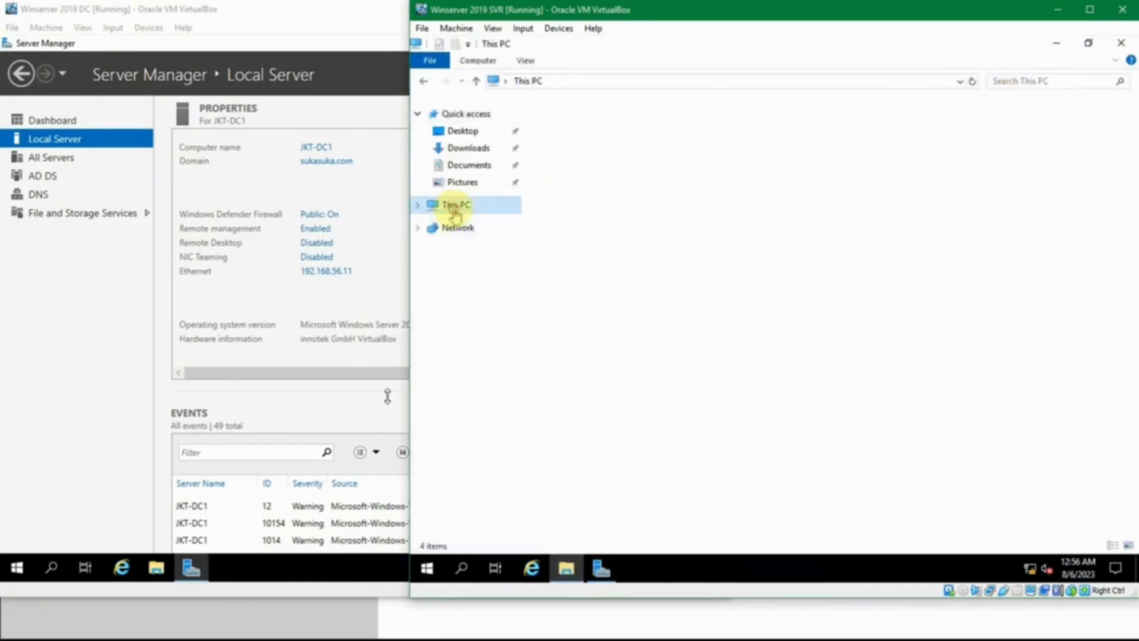
double_click(617, 279)
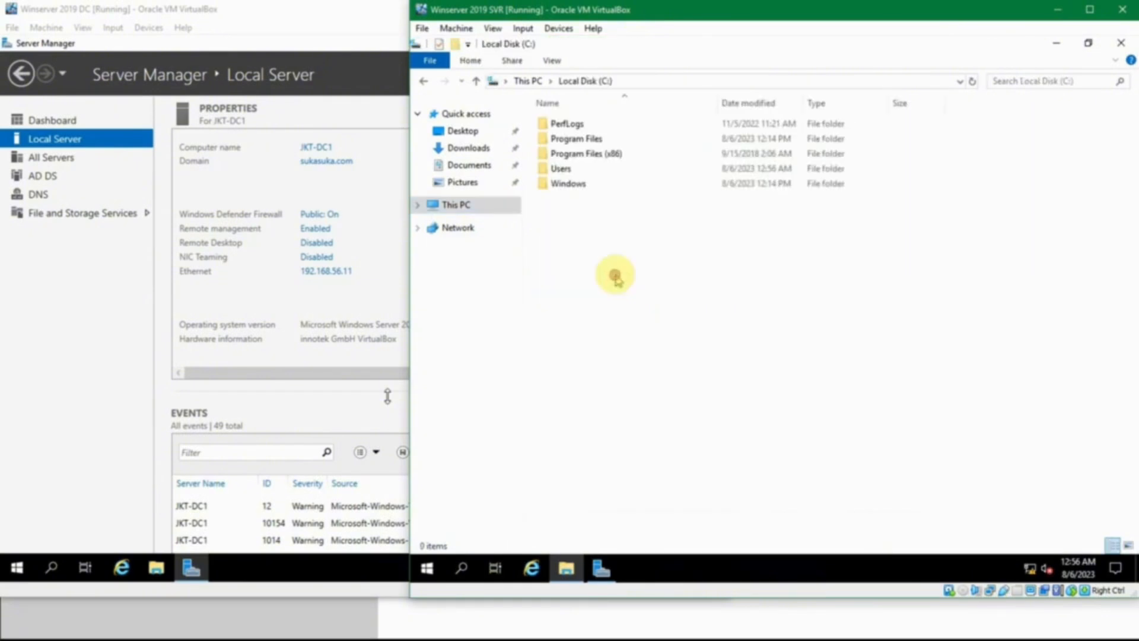
left_click(573, 169)
double_click(572, 169)
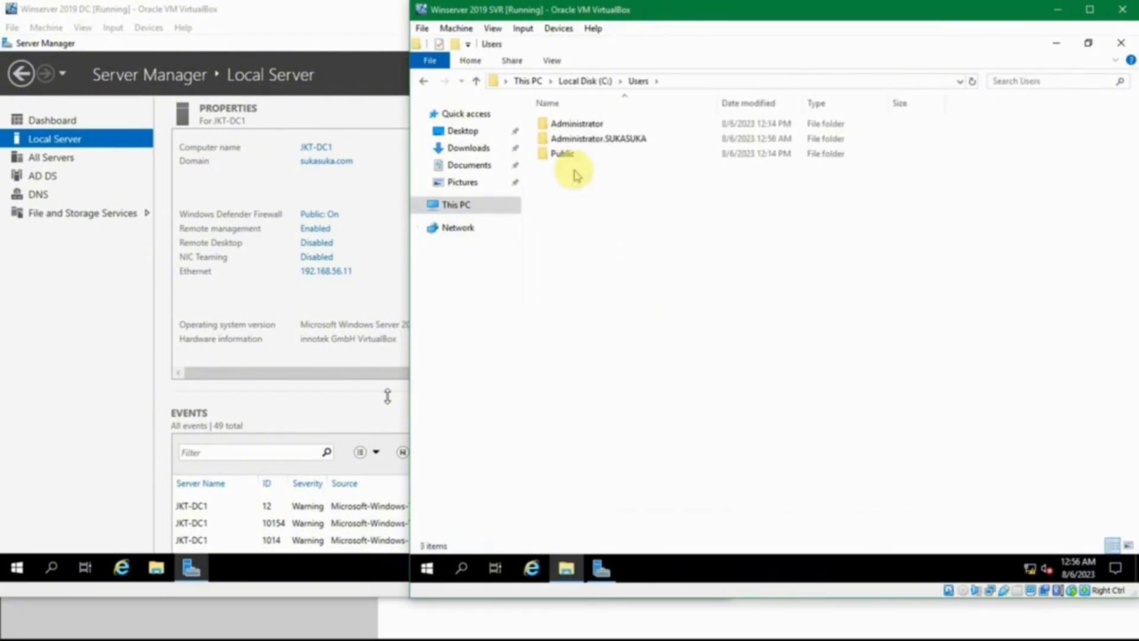
Step: Compare the Administrator and Administrator.SUKASUKA profile folders, view the contents of Administrator.SUKASUKA, and close File Explorer
left_click(584, 125)
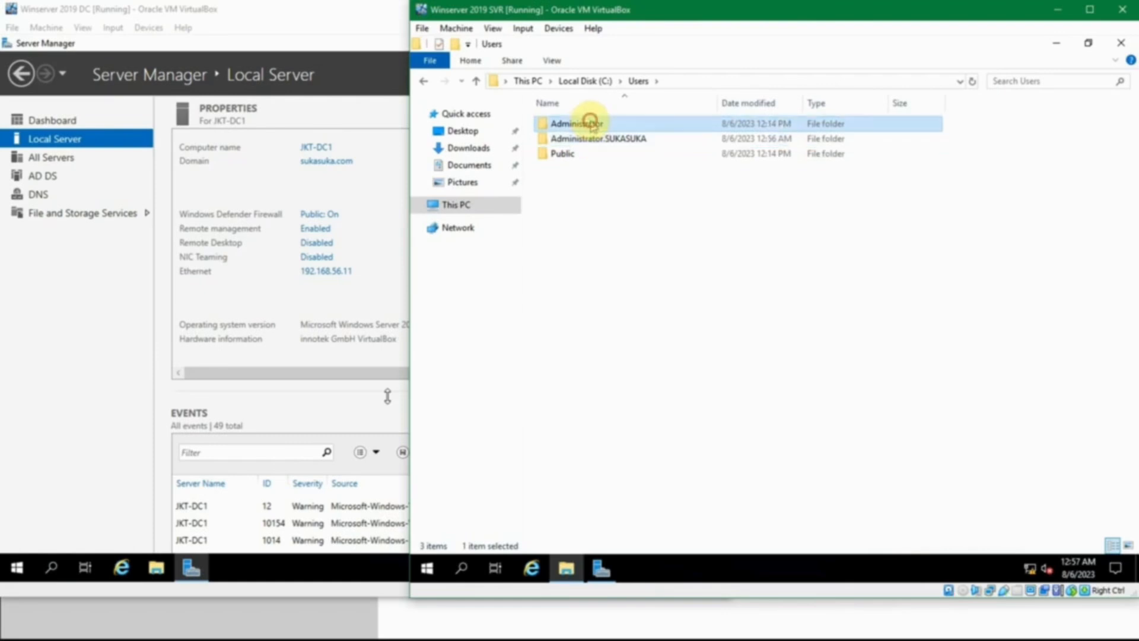
left_click(610, 143)
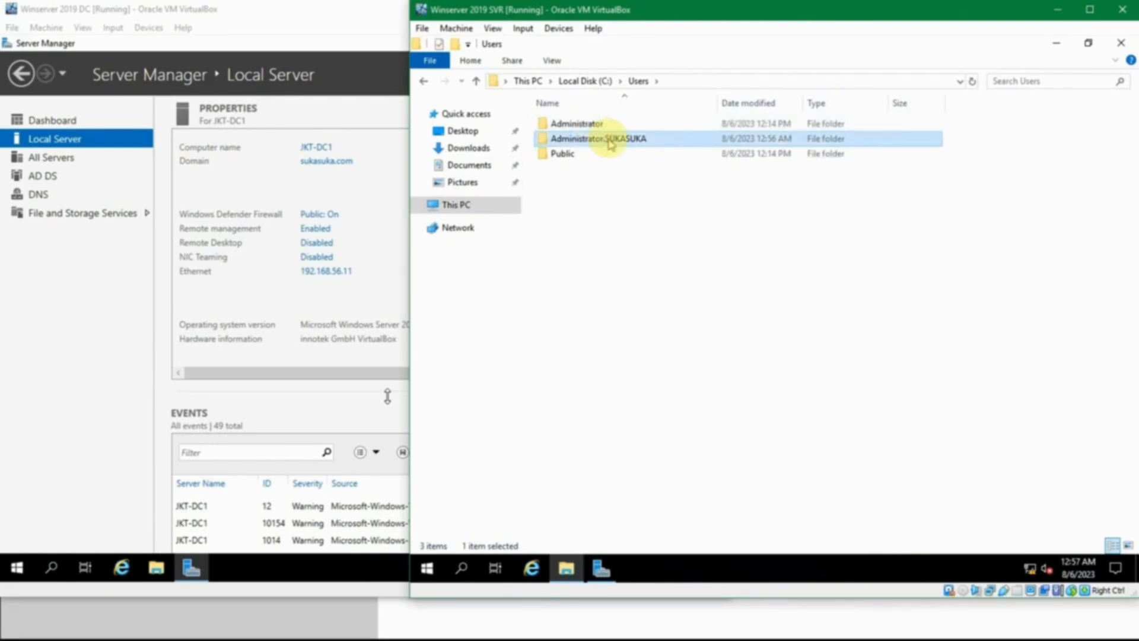
left_click(599, 122)
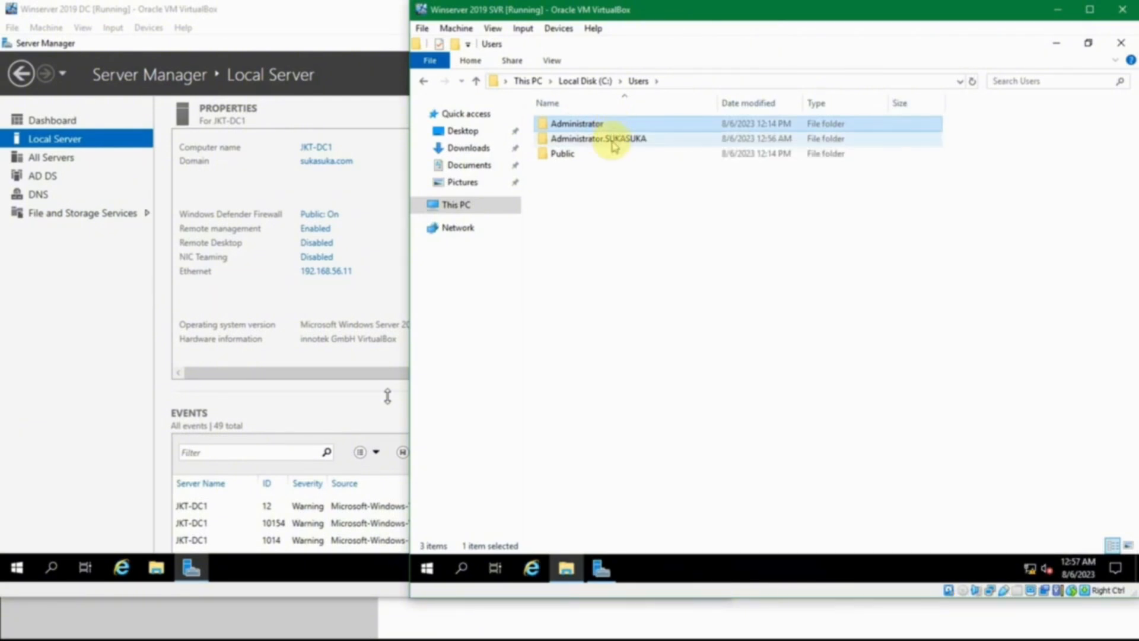
left_click(609, 143)
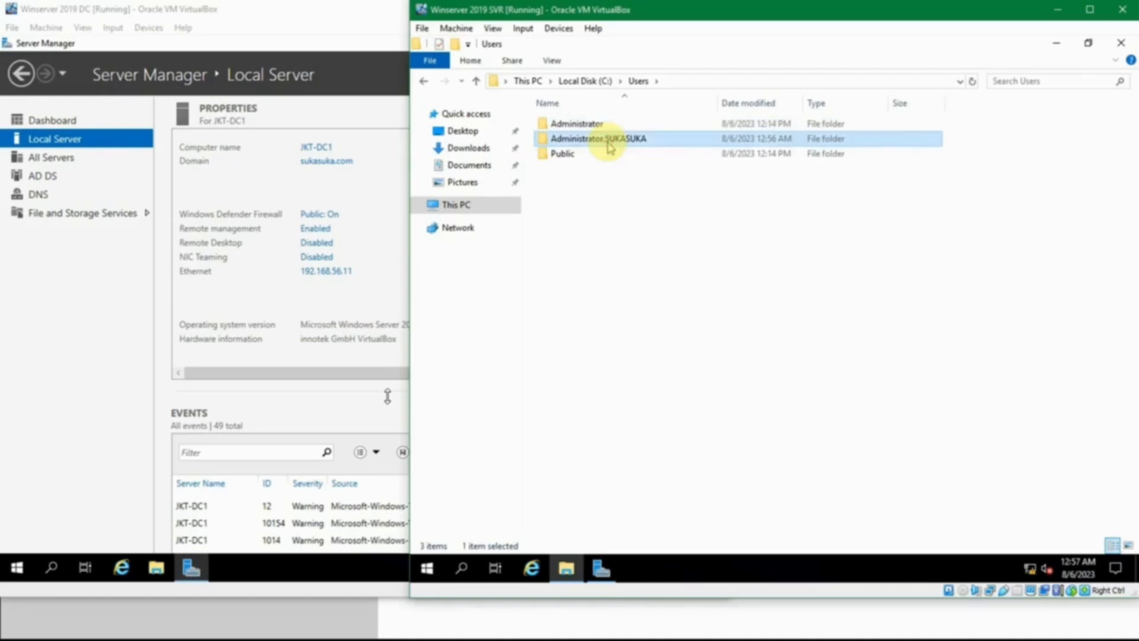
double_click(609, 142)
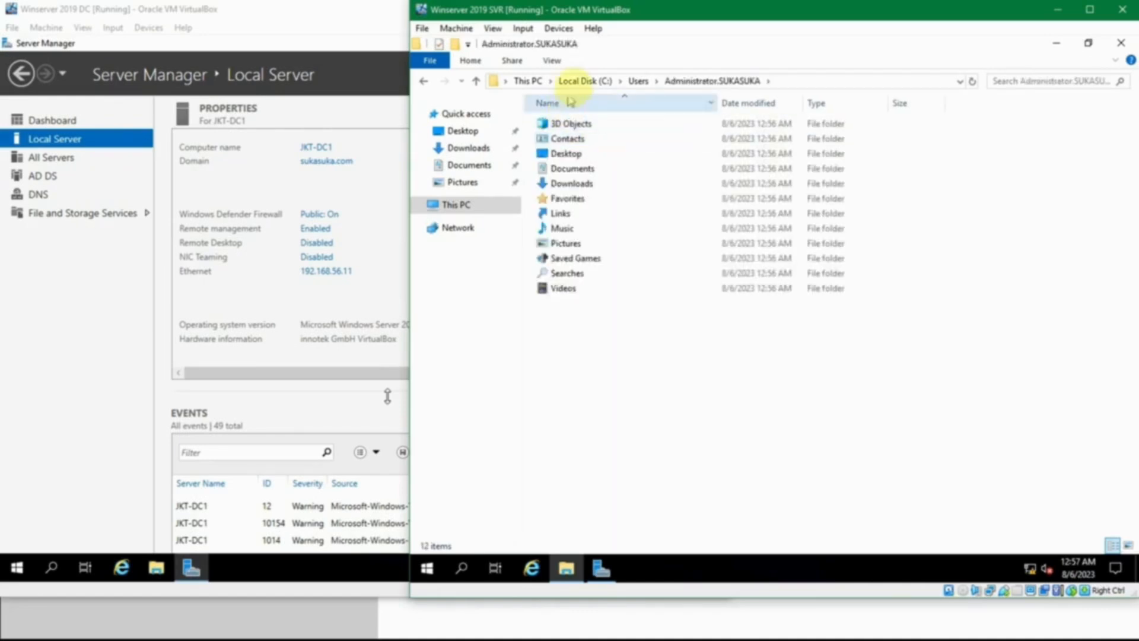
left_click(633, 83)
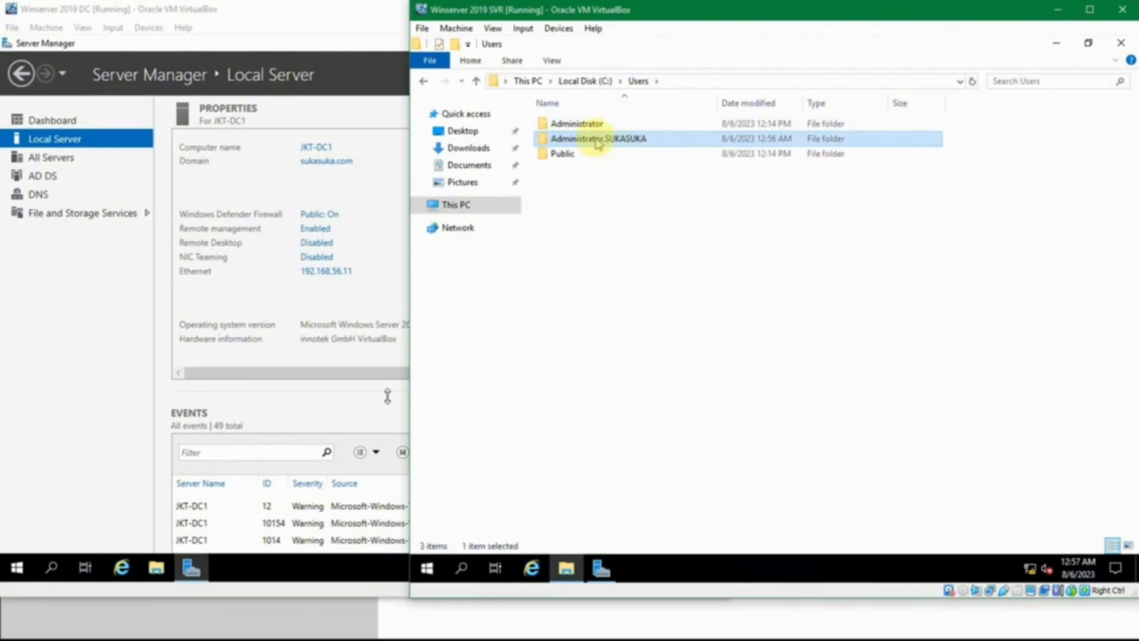
left_click(650, 224)
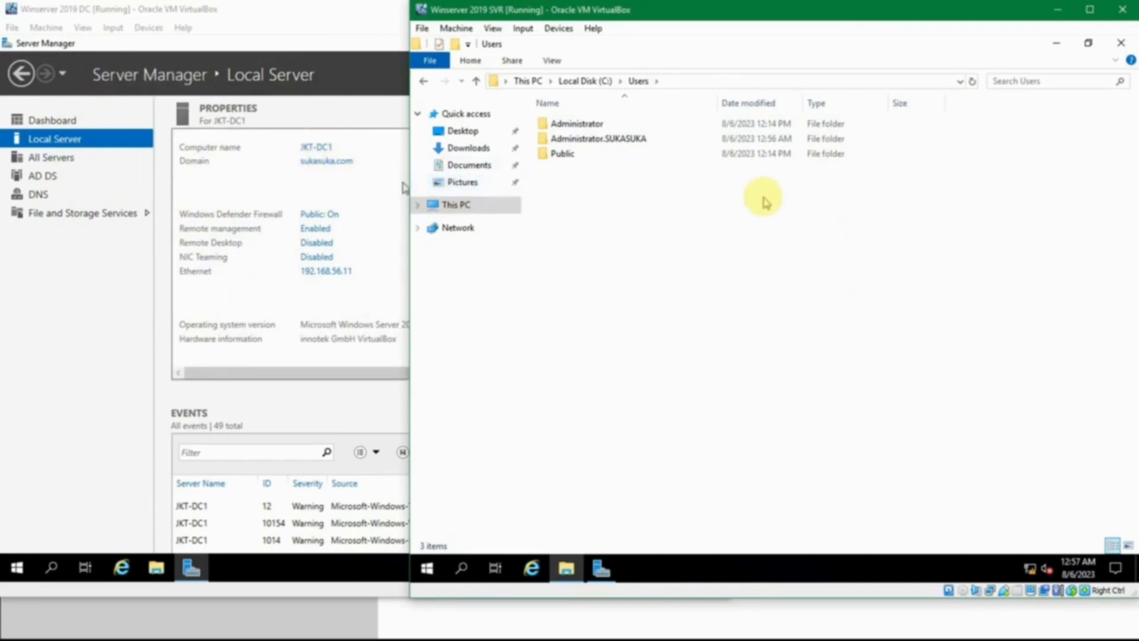
left_click(1123, 44)
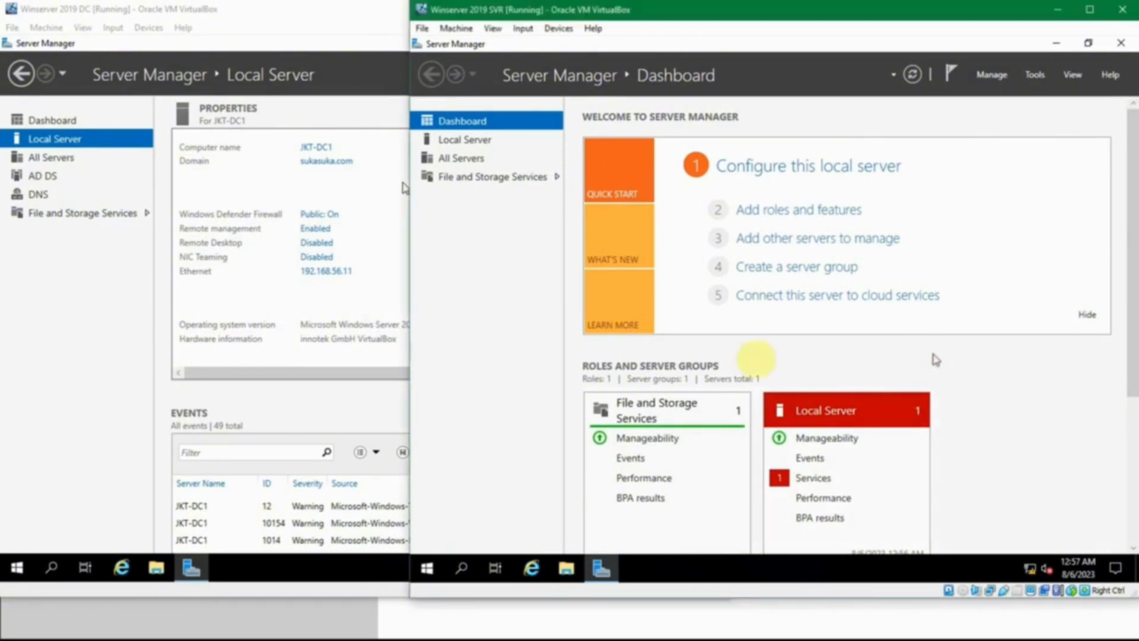
Step: Switch to the Winserver 2019 DC virtual machine, search for "computer" and open Computer Management
left_click(66, 247)
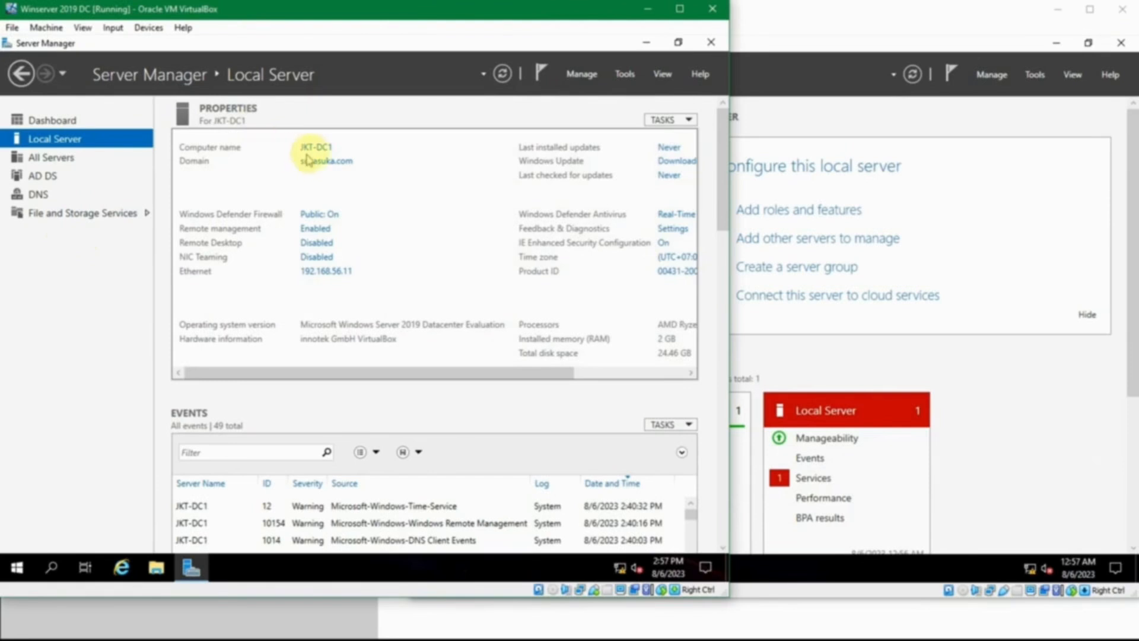
left_click(27, 568)
type("computer")
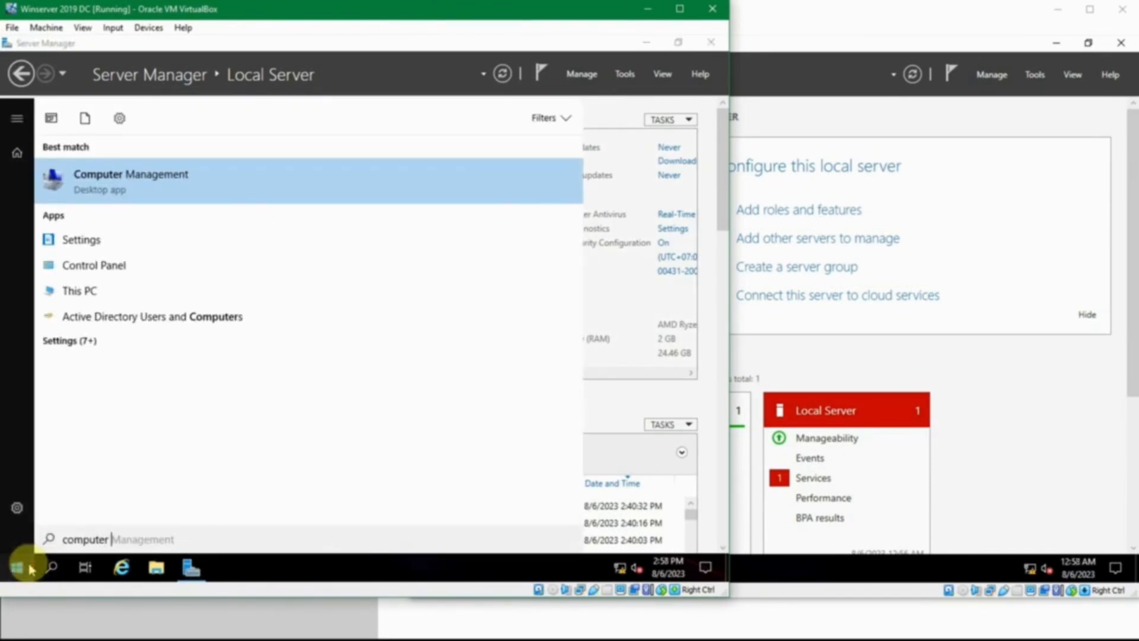
left_click(29, 569)
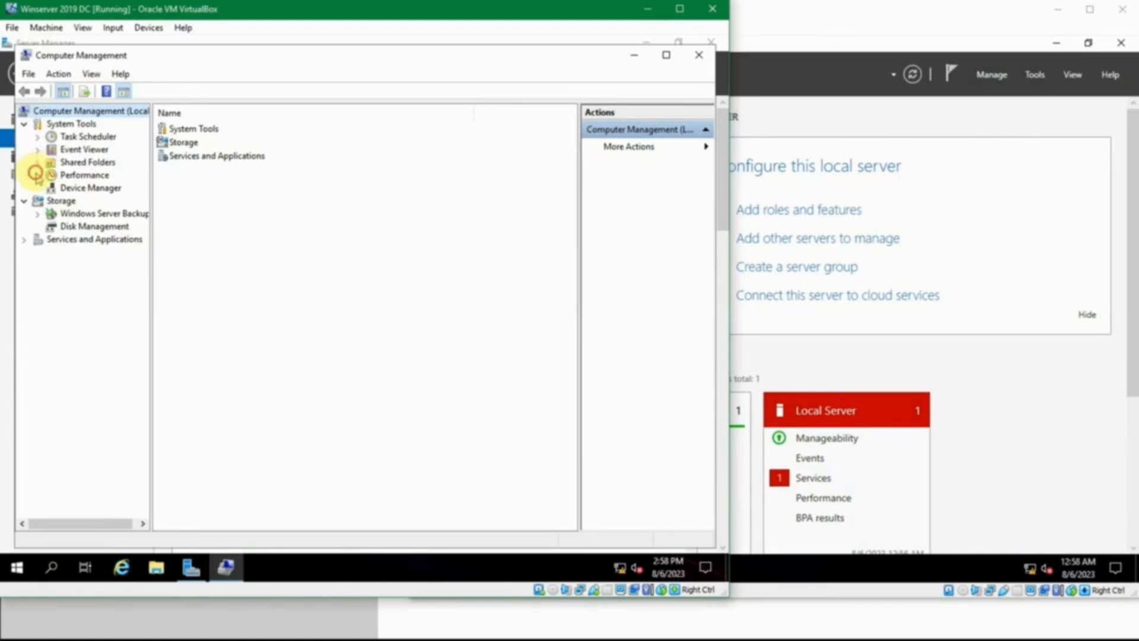
Step: Examine the Performance, Shared Folders and Event Viewer nodes under System Tools, and close Computer Management
left_click(36, 174)
left_click(36, 175)
left_click(38, 162)
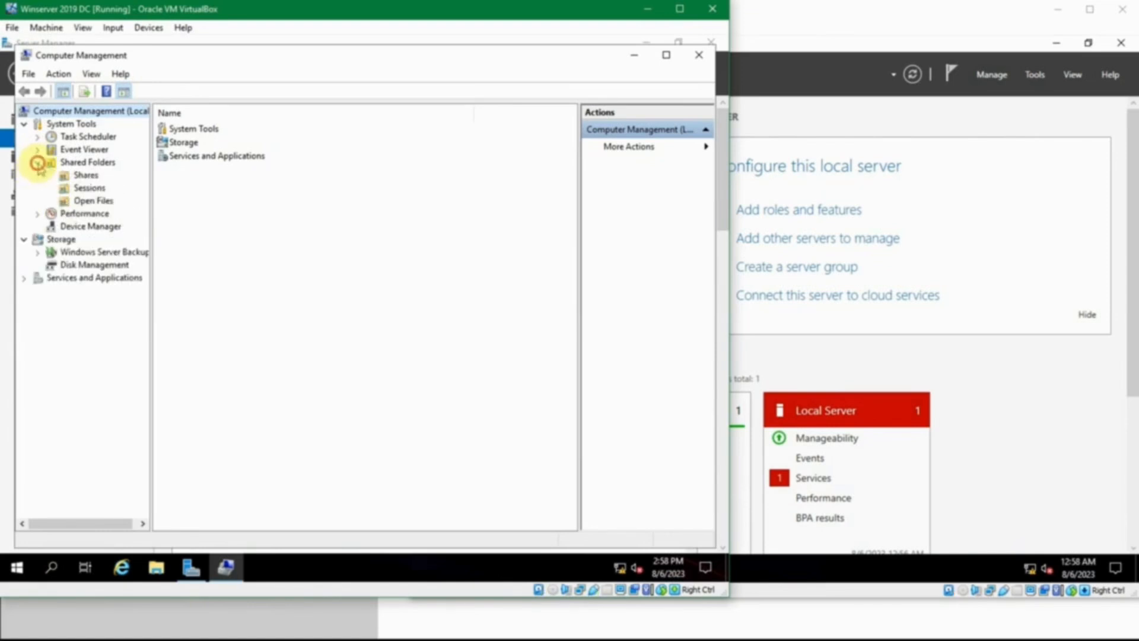
left_click(38, 163)
left_click(37, 150)
left_click(36, 149)
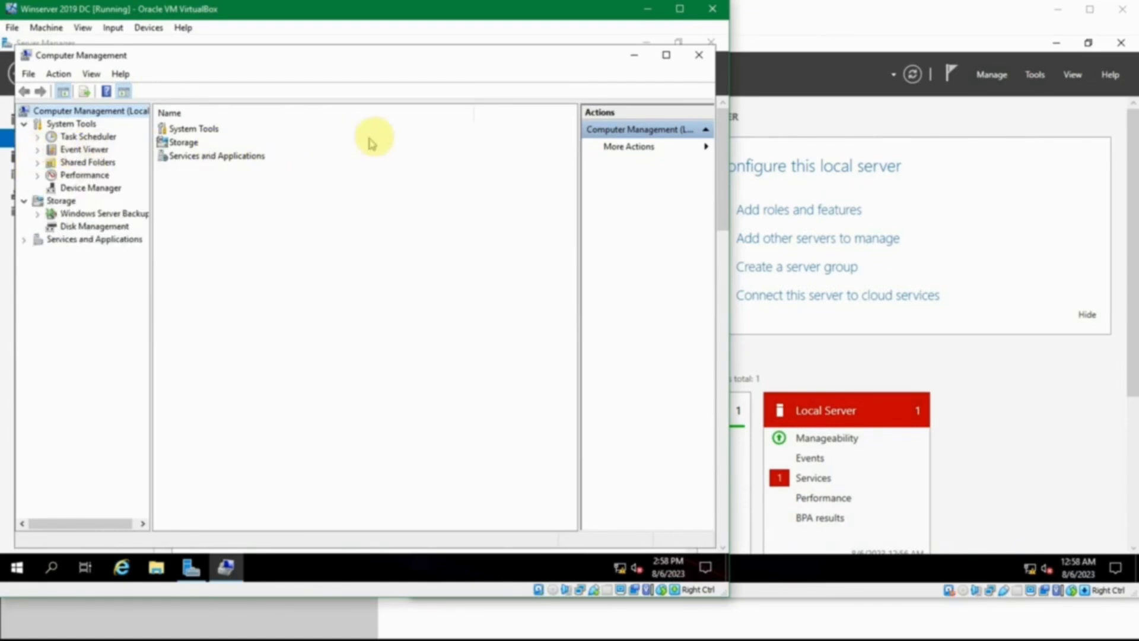
left_click(699, 55)
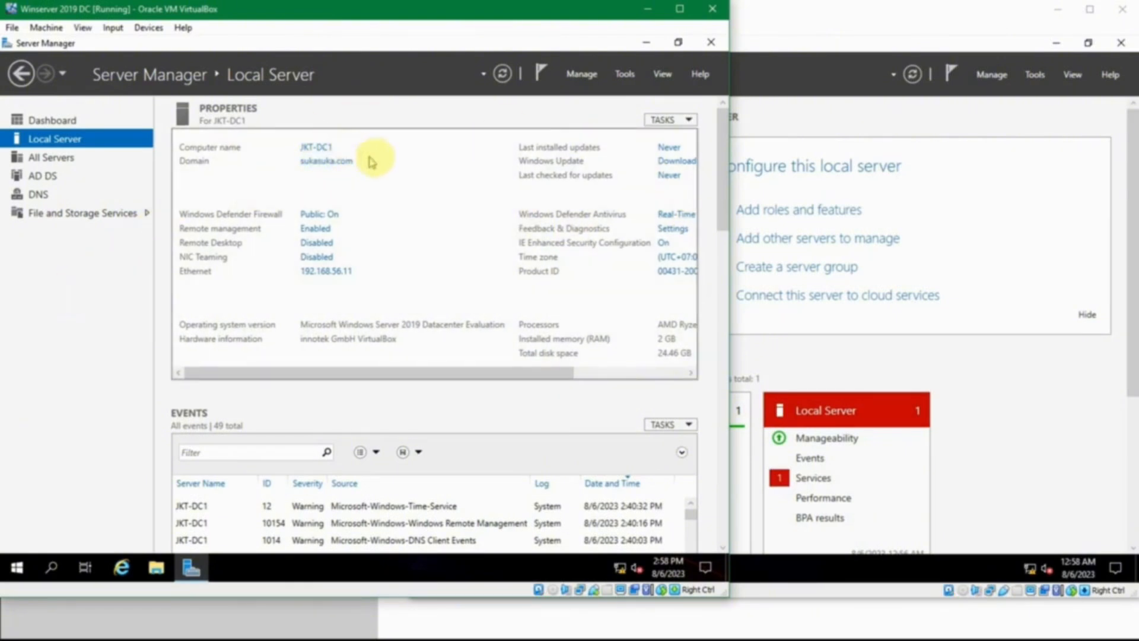
Step: Open Active Directory Users and Computers on JKT-DC1 and show the Computers container of sukasuka.com
left_click(1136, 570)
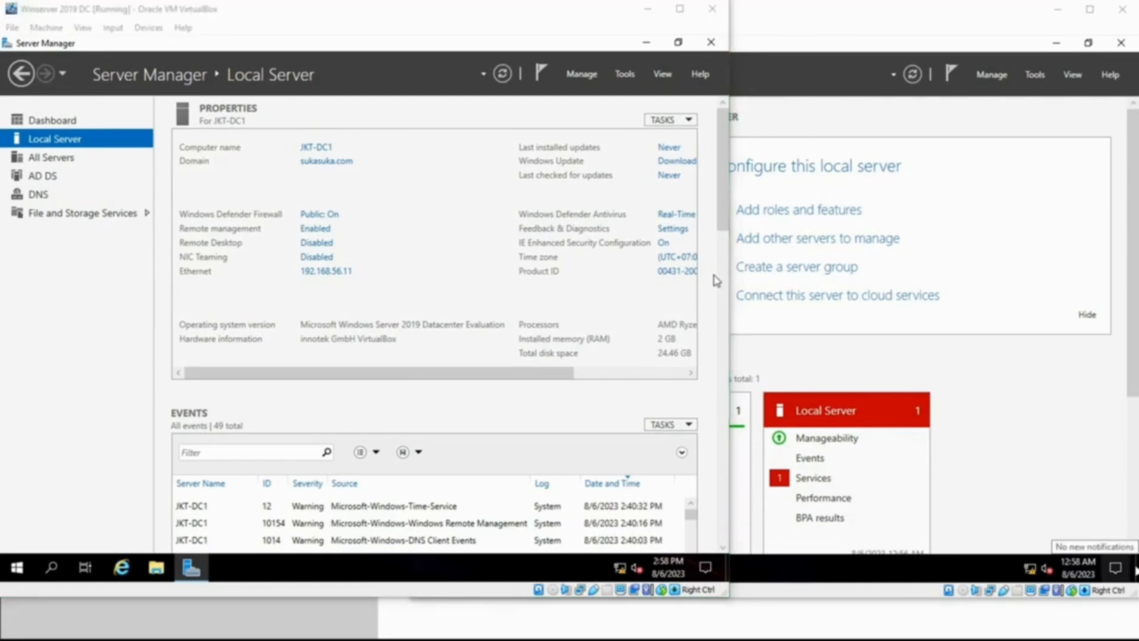
left_click(629, 74)
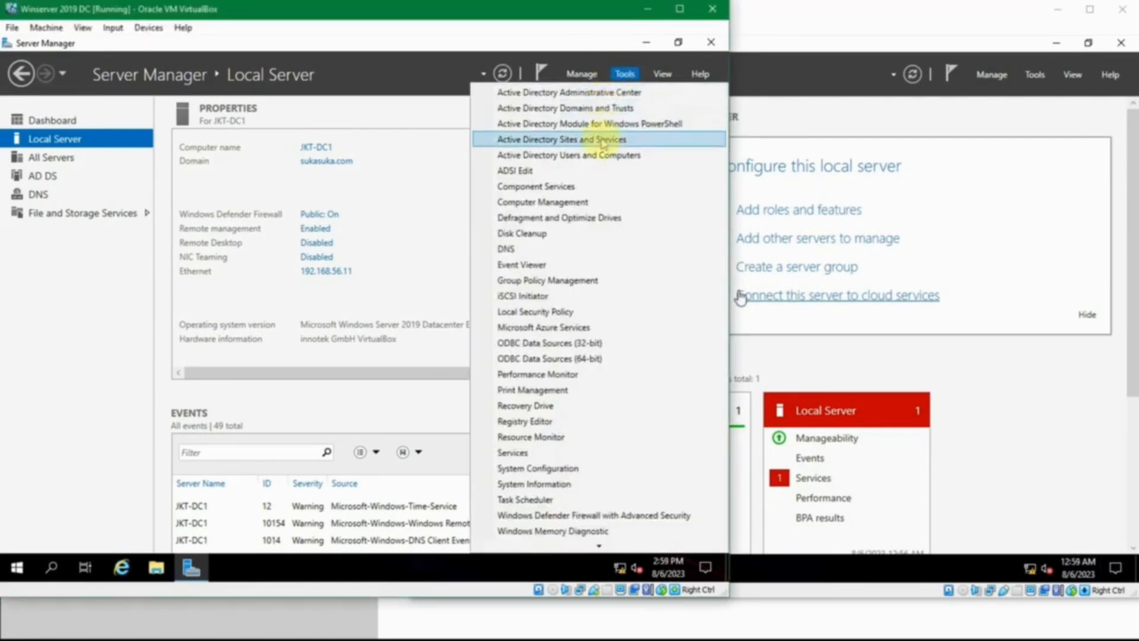
left_click(652, 156)
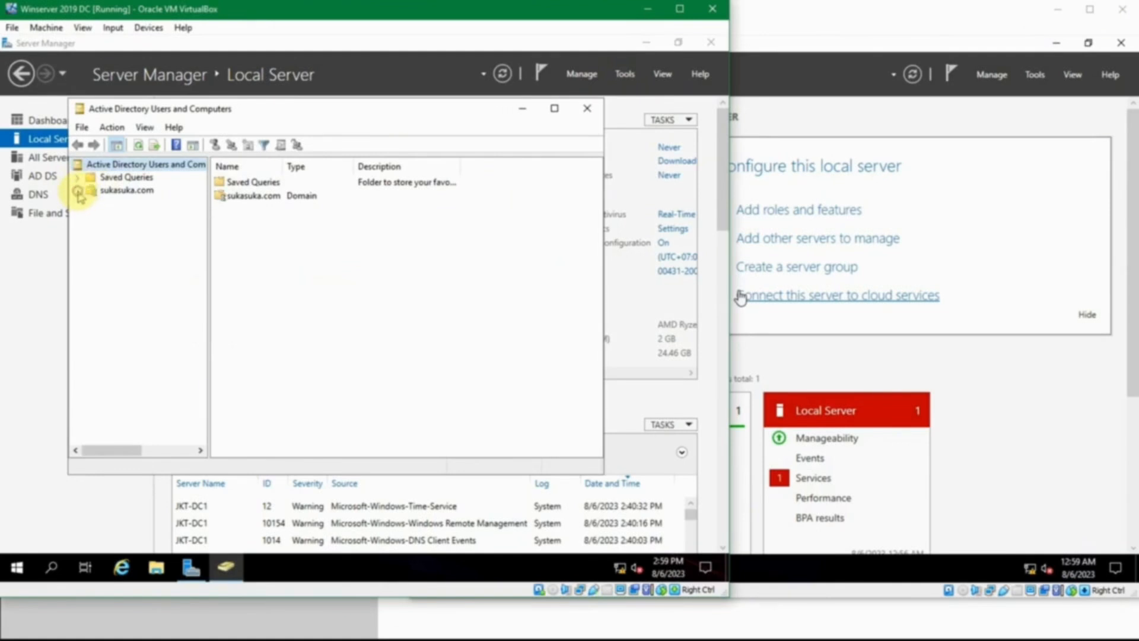
left_click(78, 190)
left_click(105, 190)
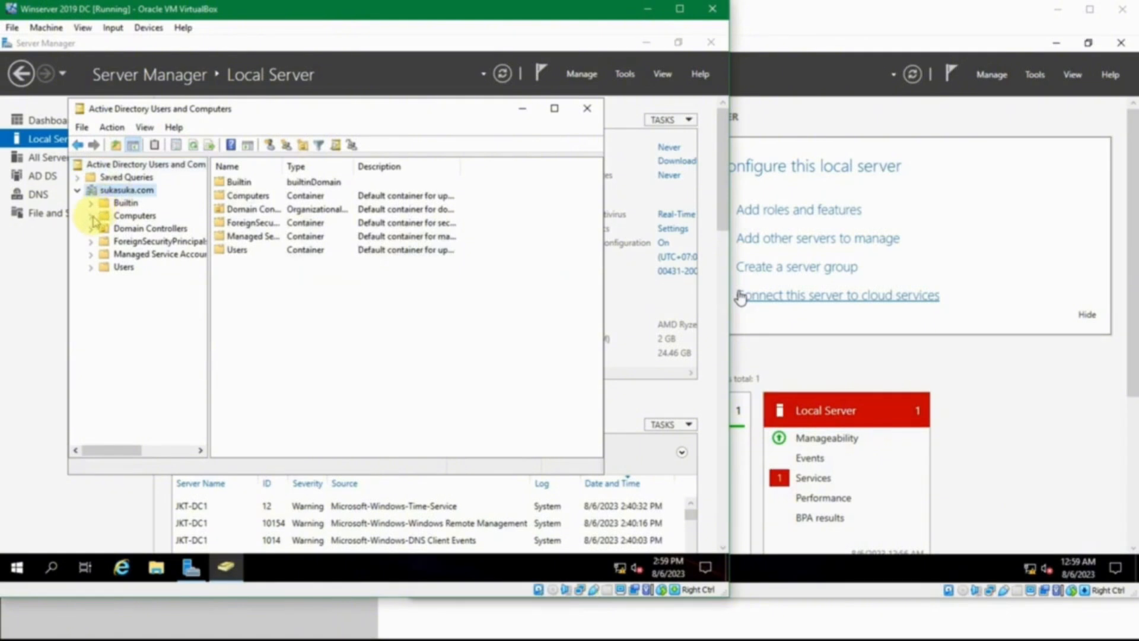
left_click(130, 217)
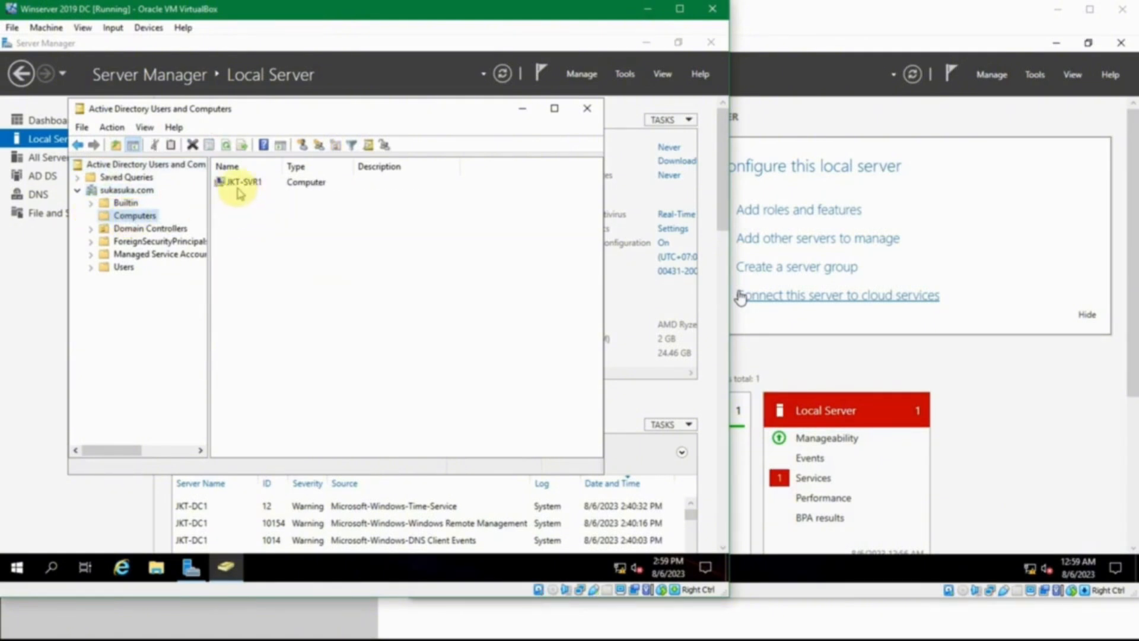
Step: Select the JKT-SVR1 computer object in the Computers container and open its properties
left_click(255, 185)
left_click(273, 218)
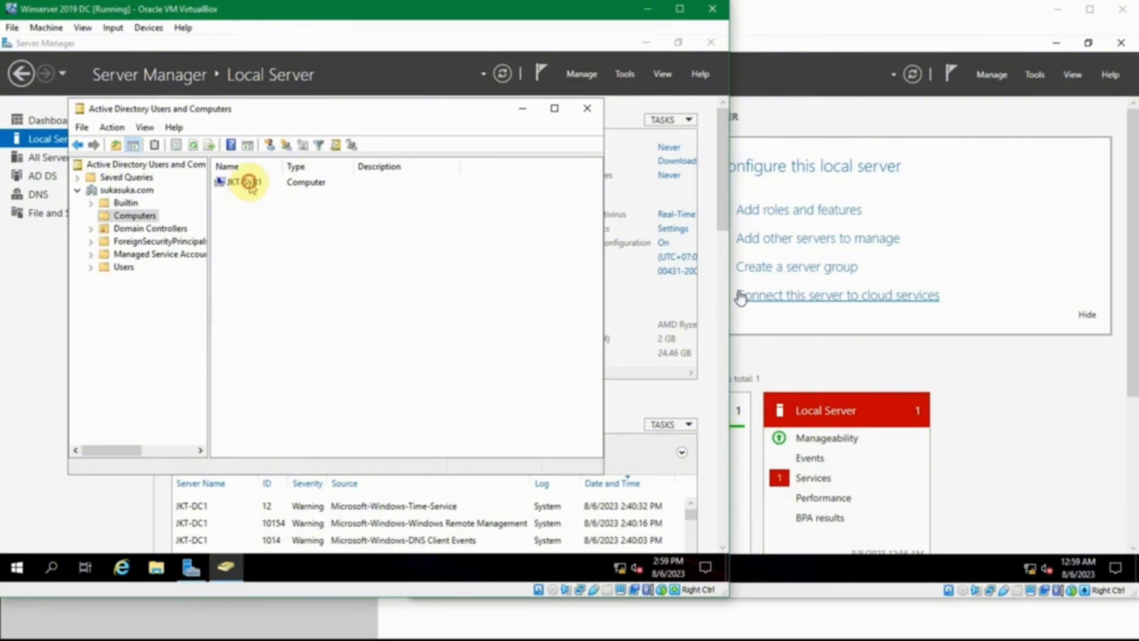
left_click(249, 185)
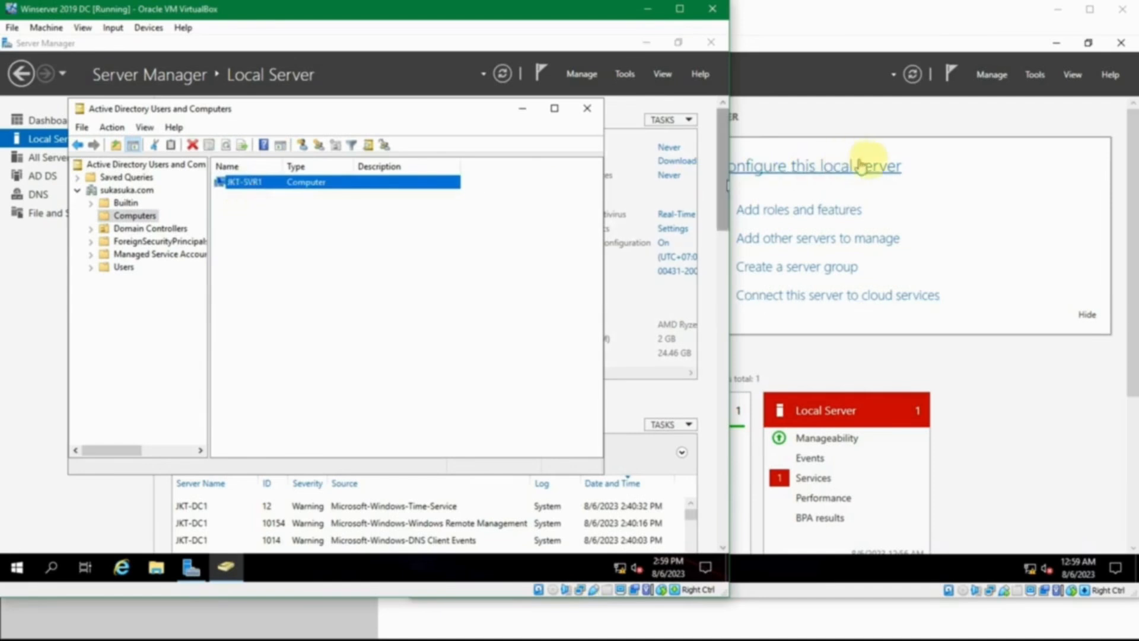
left_click(423, 223)
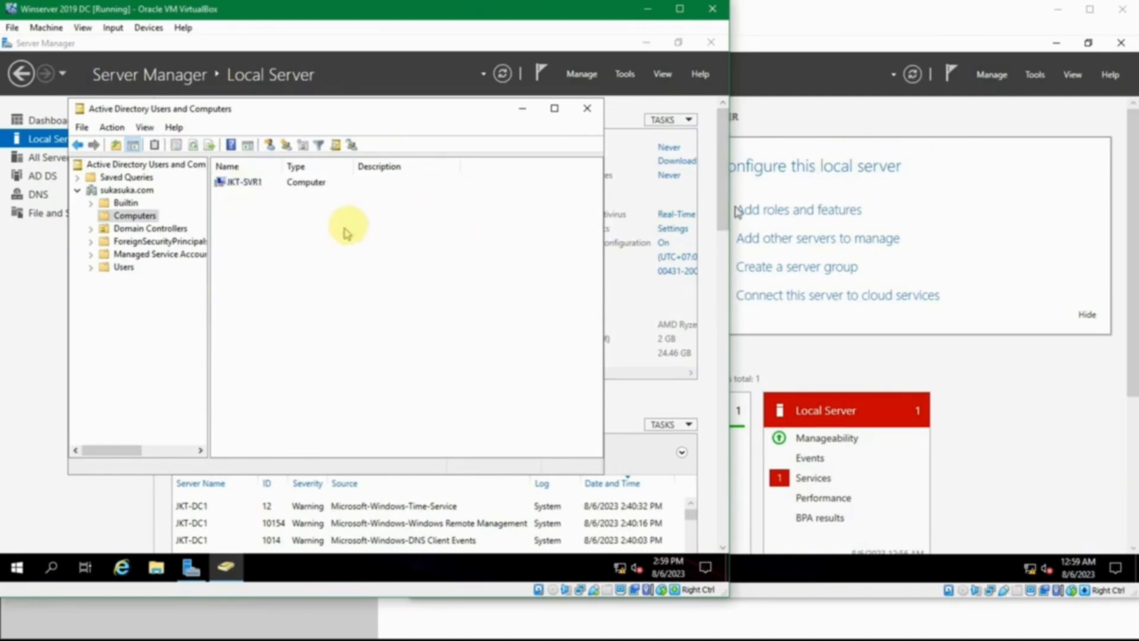
double_click(226, 182)
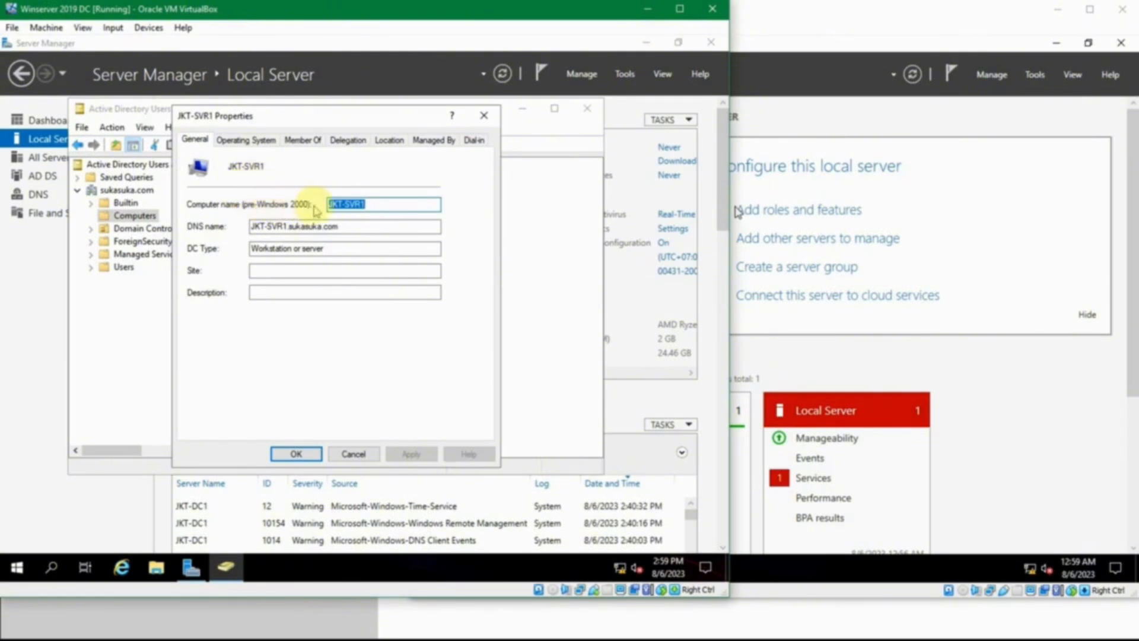
Step: Review the General, Operating System, Member Of, Delegation, Location and Dial-in properties of JKT-SVR1, and close its properties
left_click(363, 227)
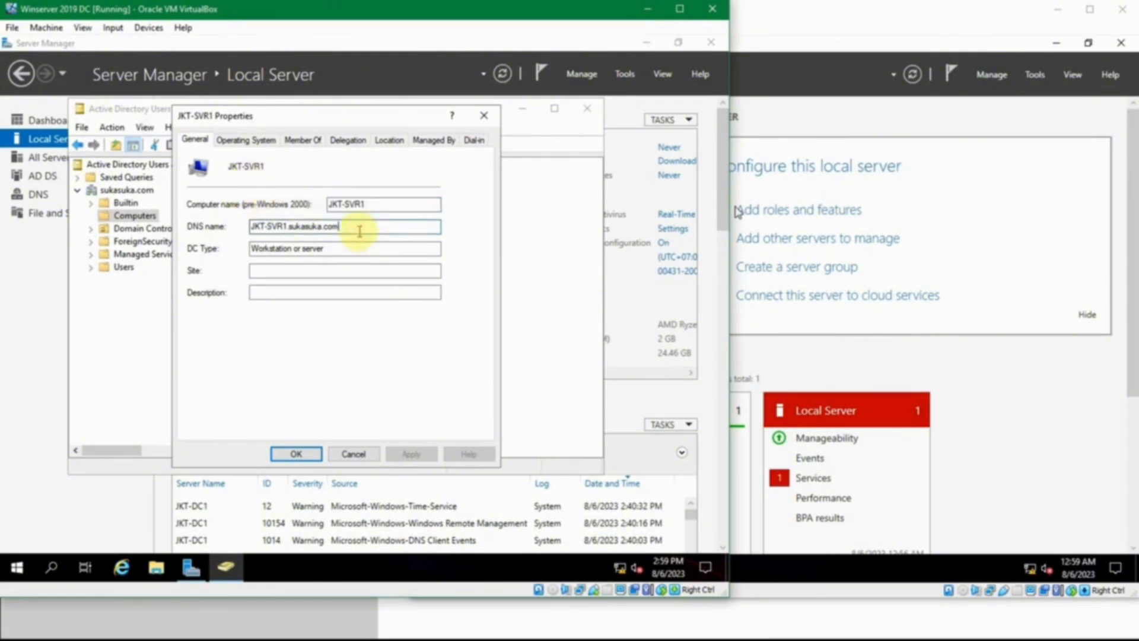
left_click(356, 250)
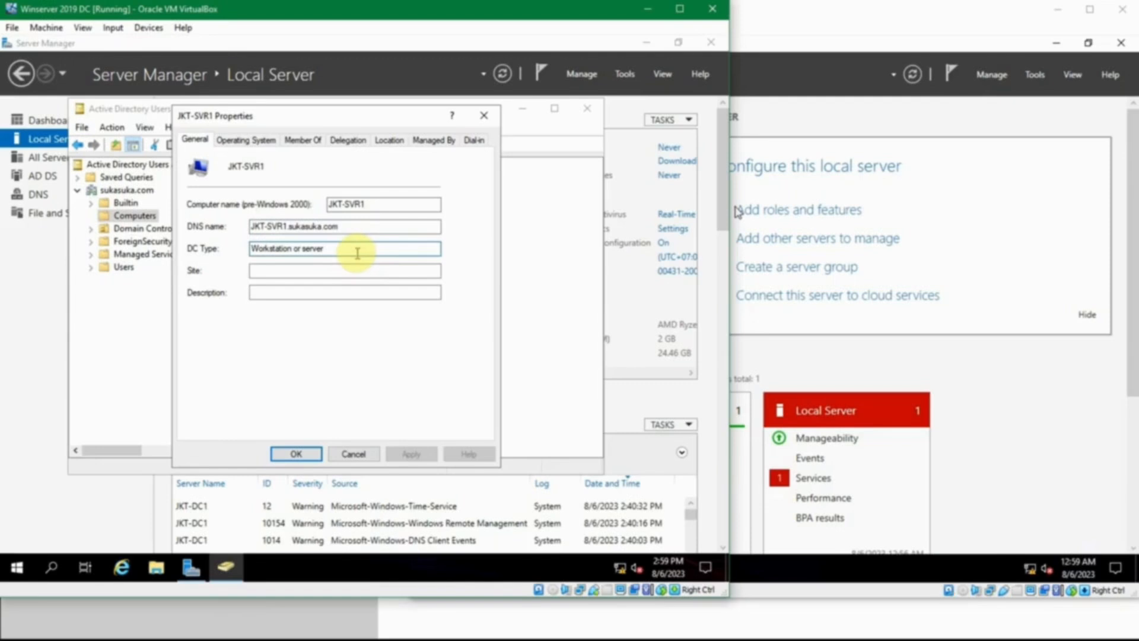
left_click(245, 140)
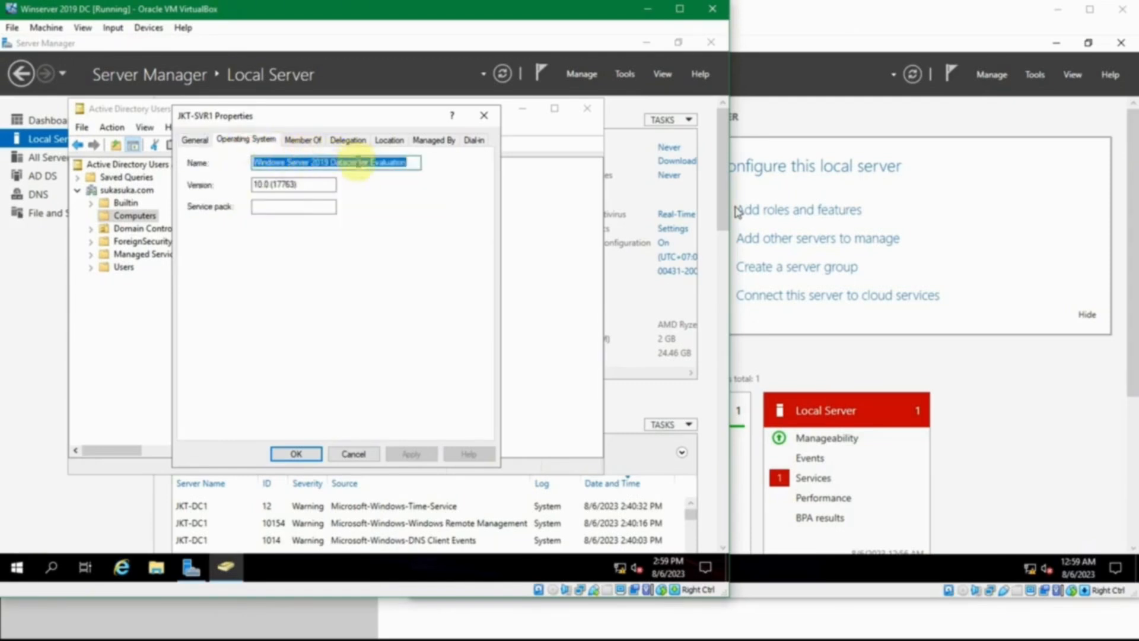
left_click(290, 143)
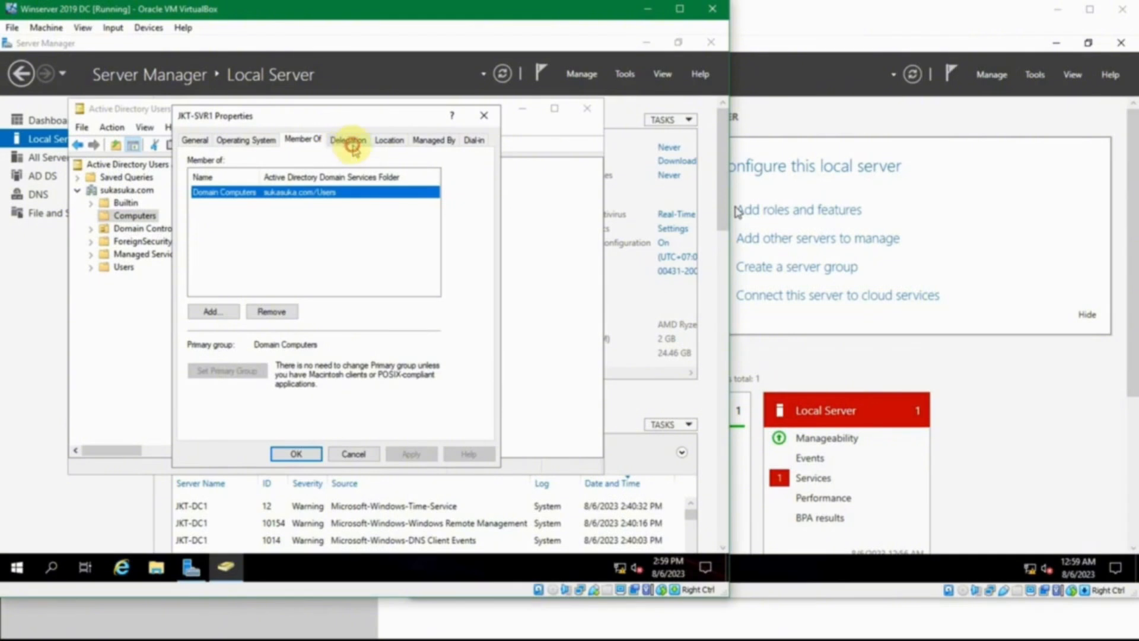
left_click(343, 143)
left_click(382, 147)
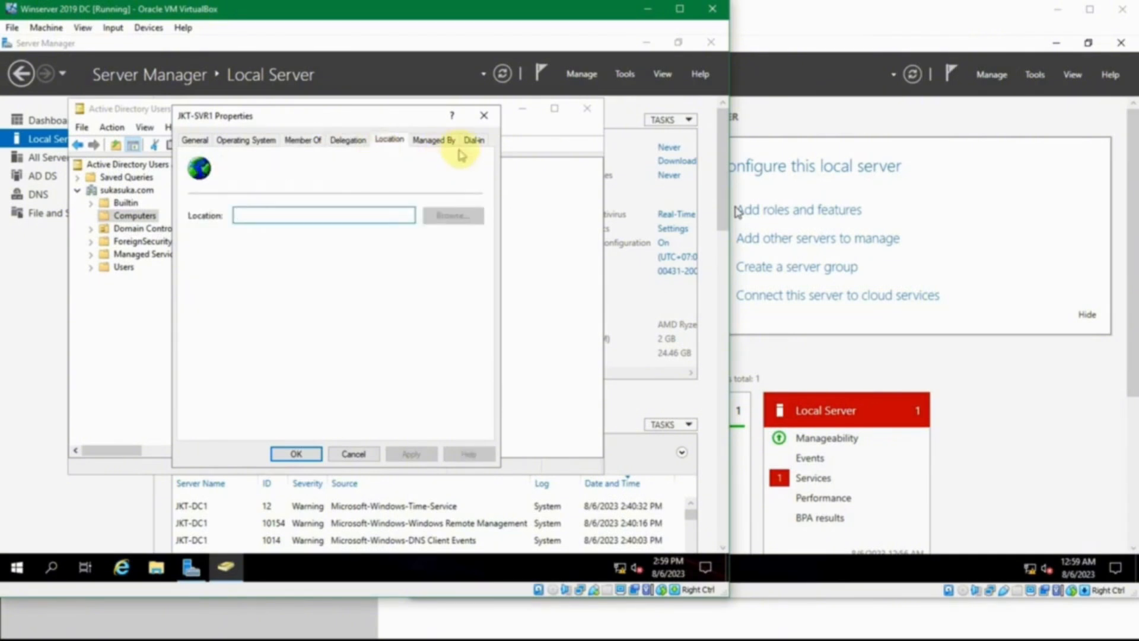
left_click(480, 140)
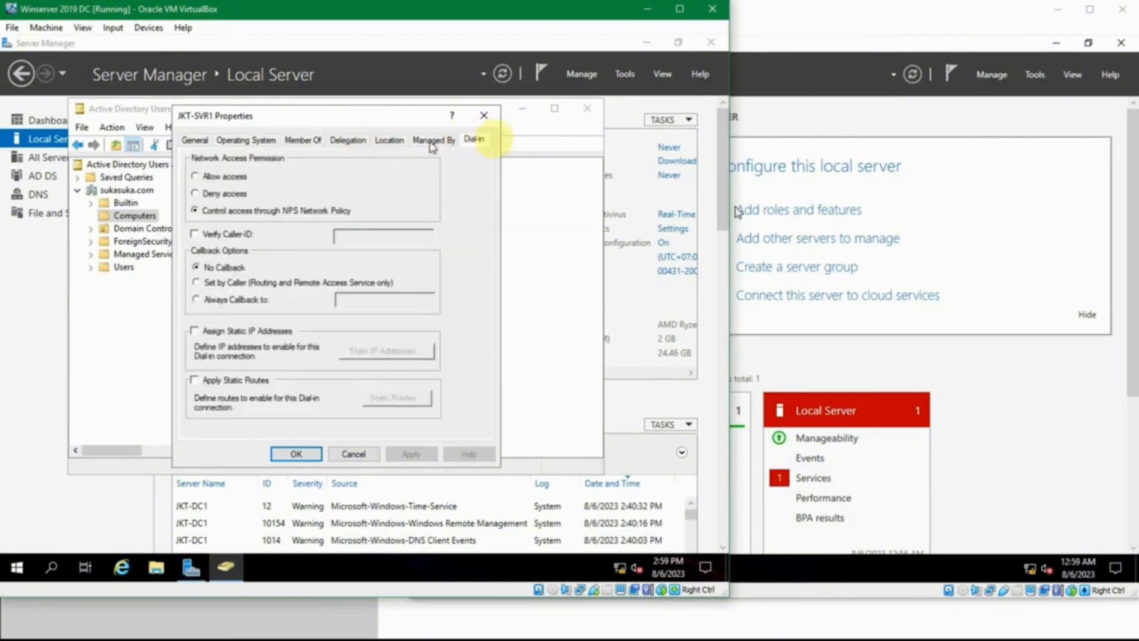
left_click(484, 115)
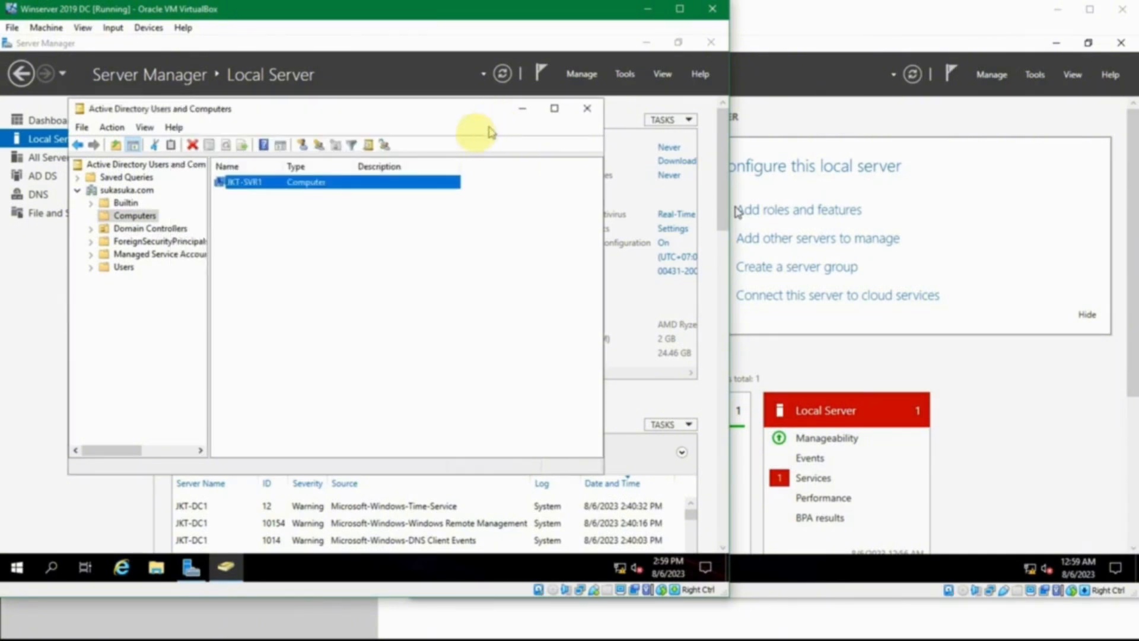
Step: Show the Domain Controllers container, select JKT-DC1, and widen the Site column to read its full site name
left_click(91, 229)
left_click(117, 225)
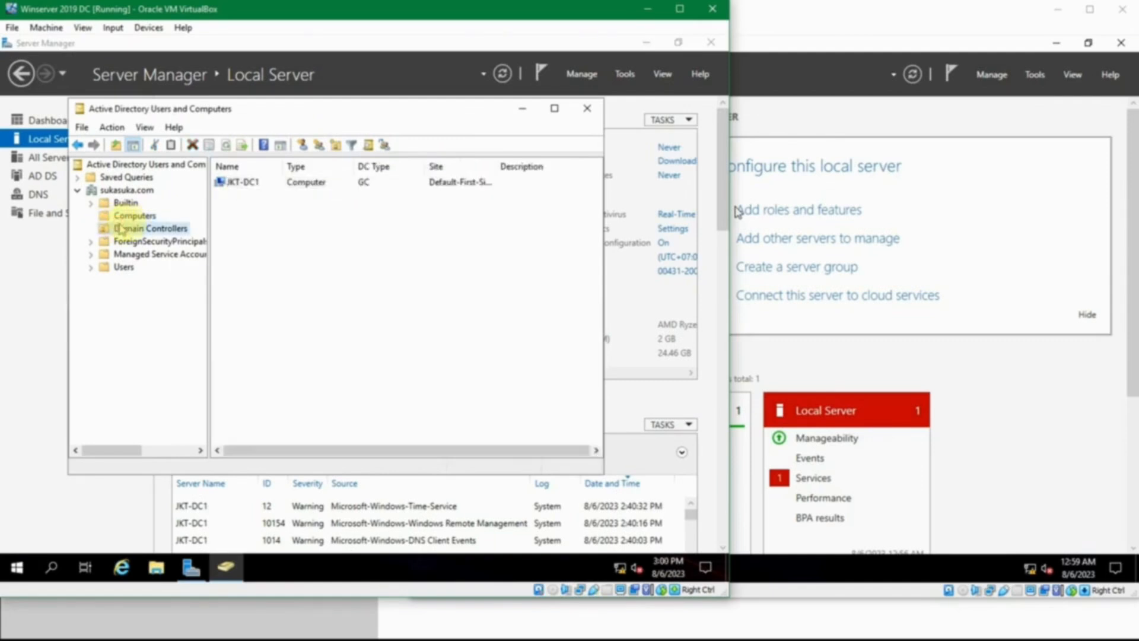
left_click(246, 184)
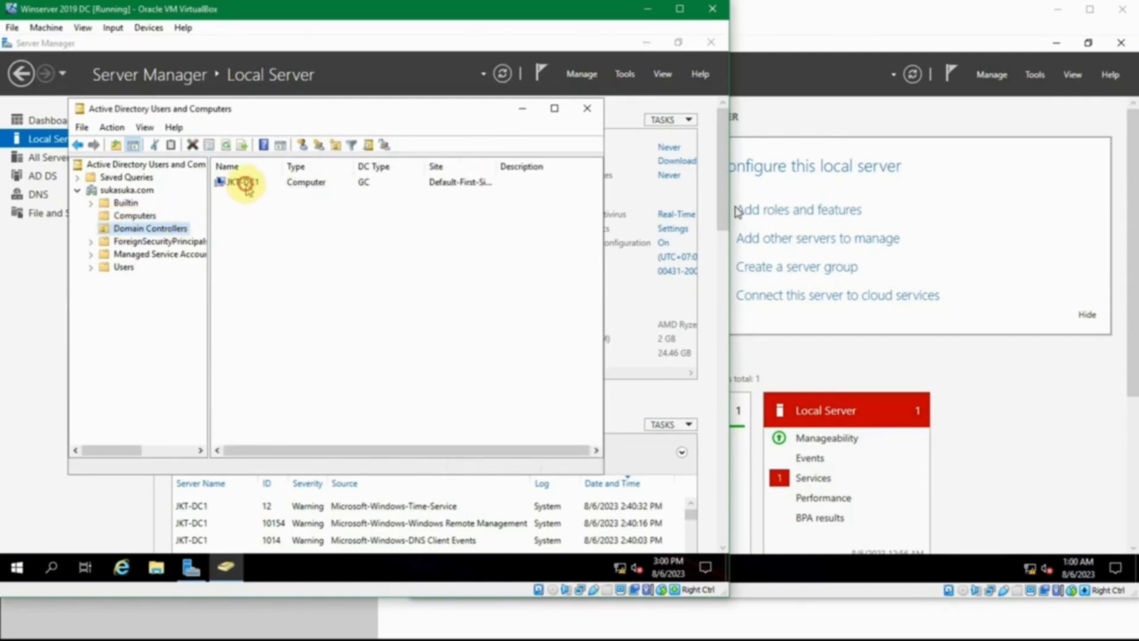
left_click(263, 216)
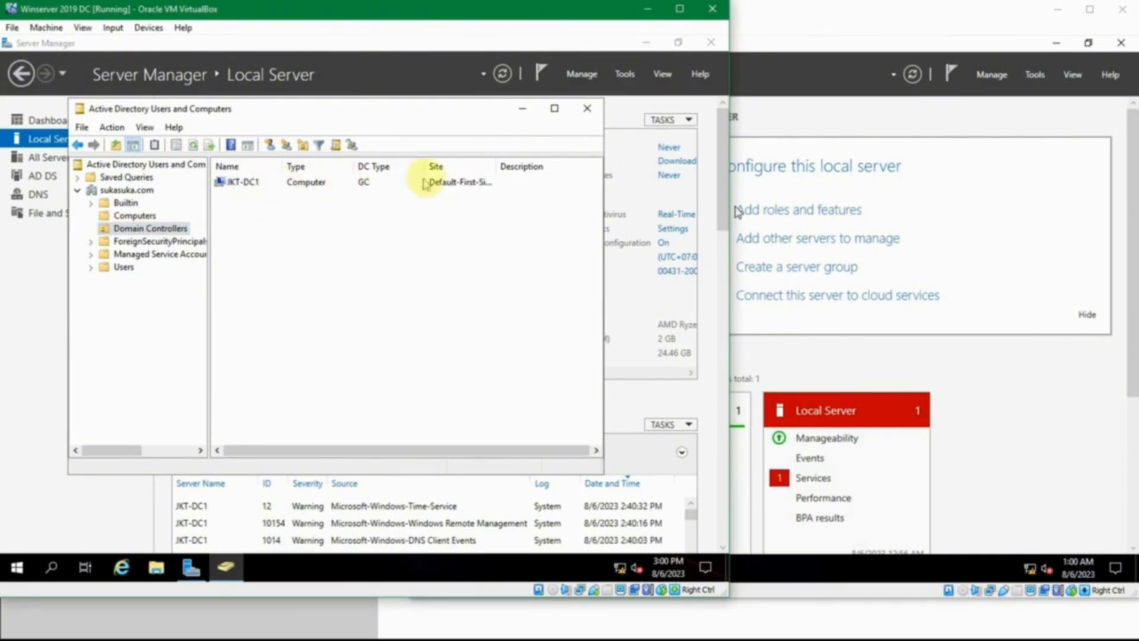
left_click_drag(494, 170, 551, 170)
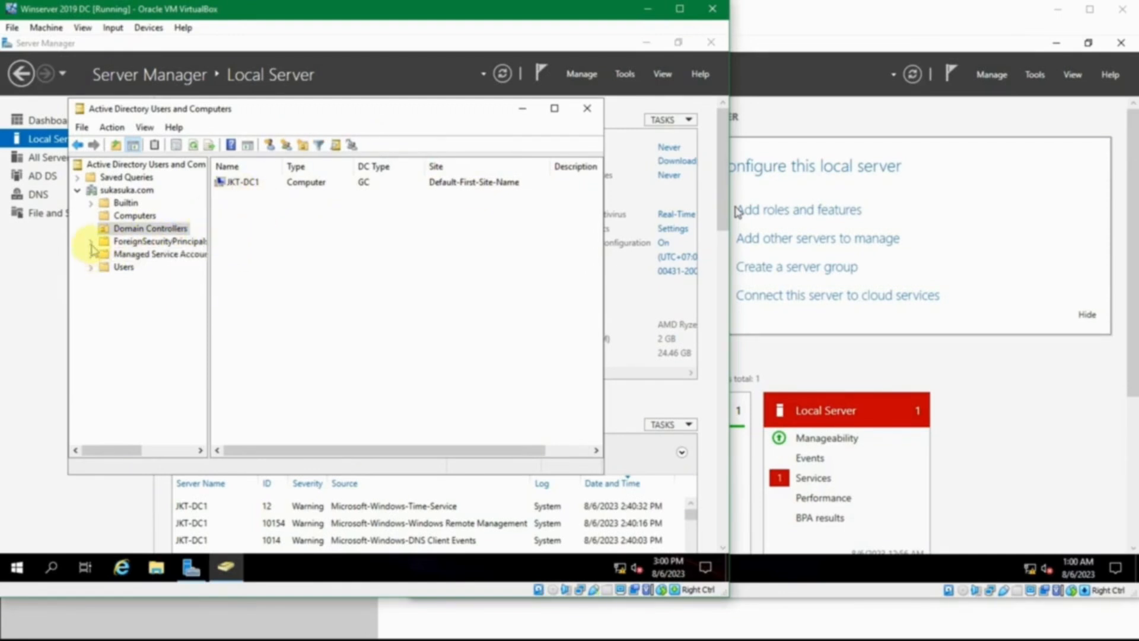
Step: Show the Users container, widen its Name column, and examine the built-in accounts and groups such as Key Admins and Domain Guests
left_click(116, 267)
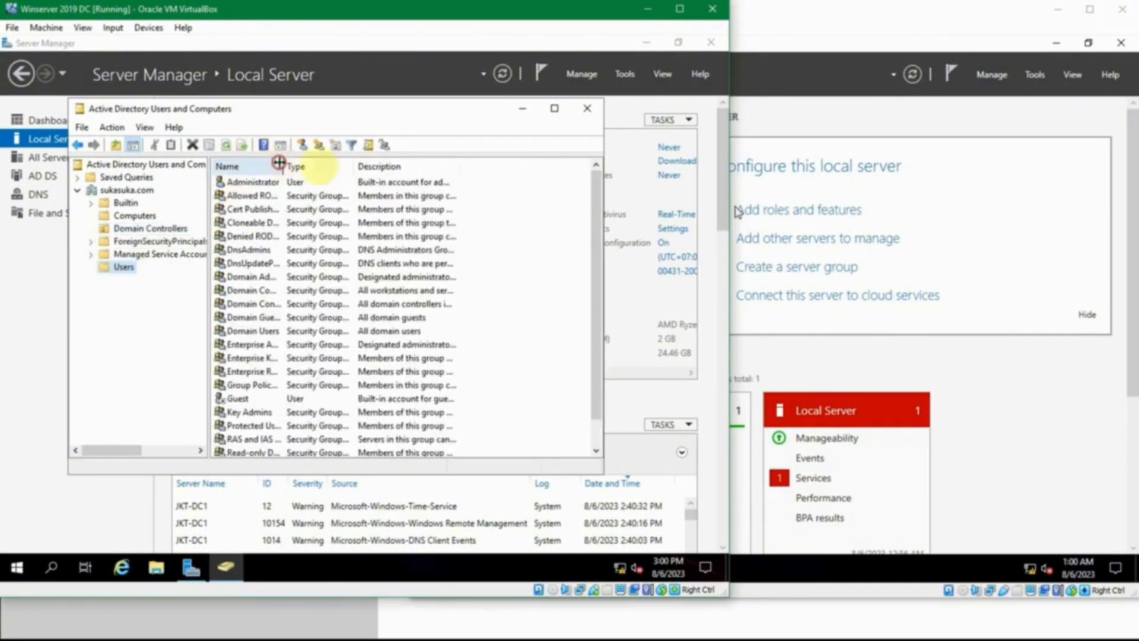
left_click_drag(279, 162, 366, 177)
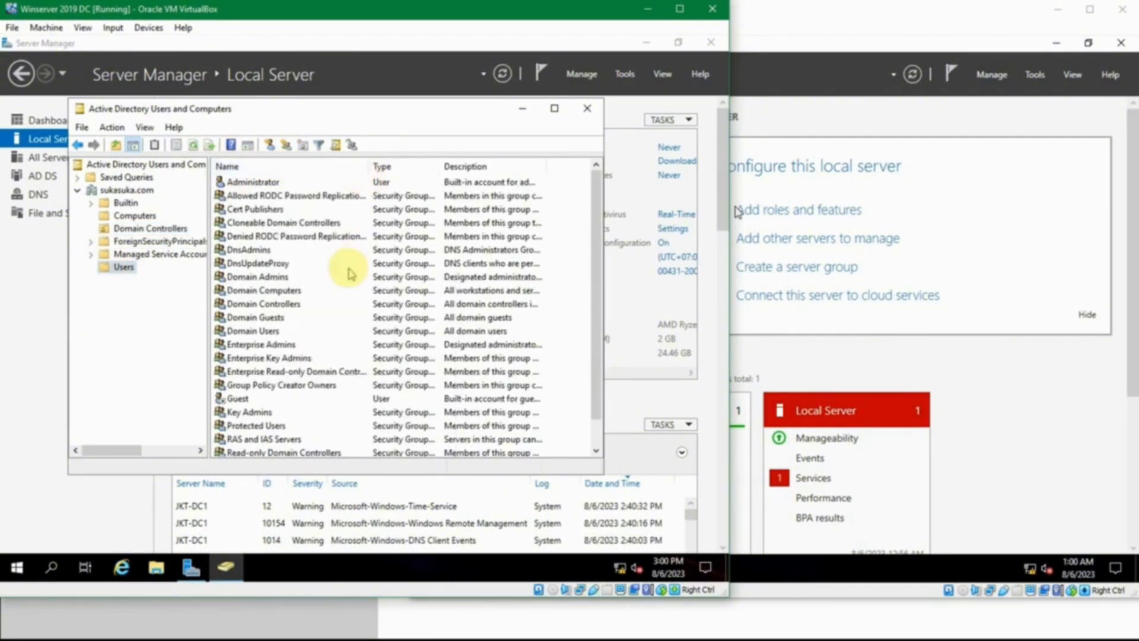
scroll(347, 270, "down", 1)
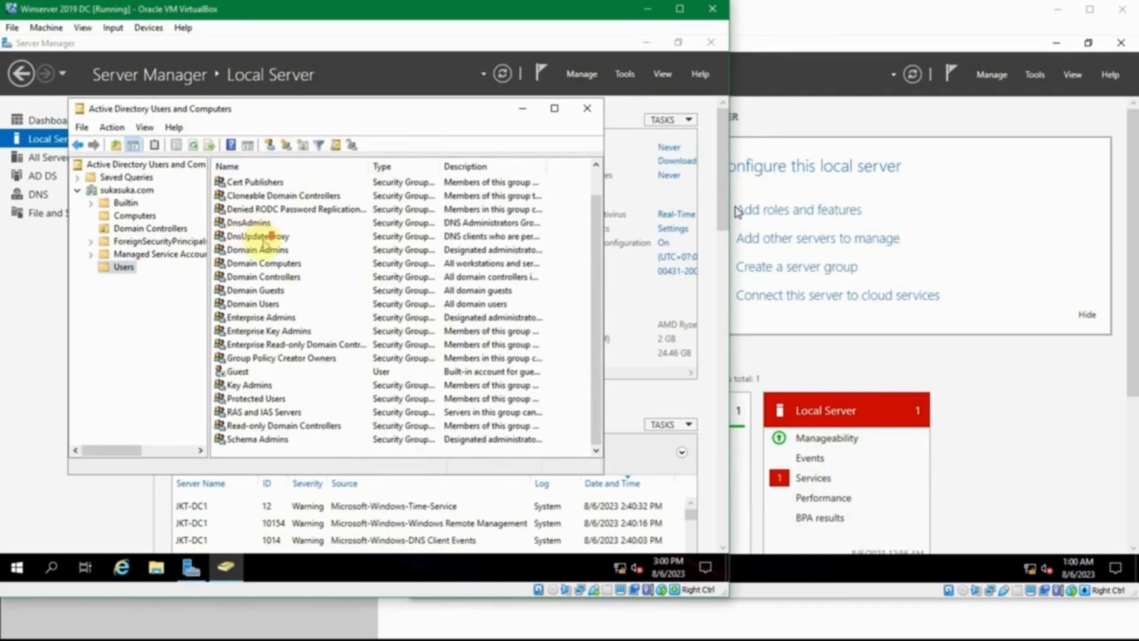
scroll(320, 272, "up", 1)
scroll(326, 278, "down", 1)
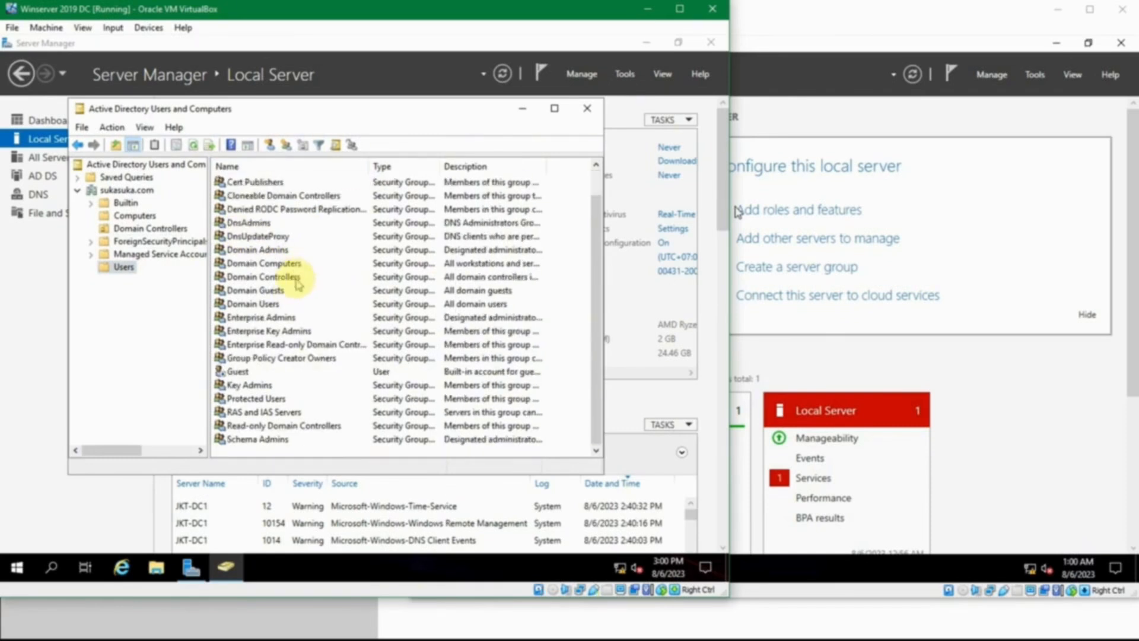
left_click(251, 386)
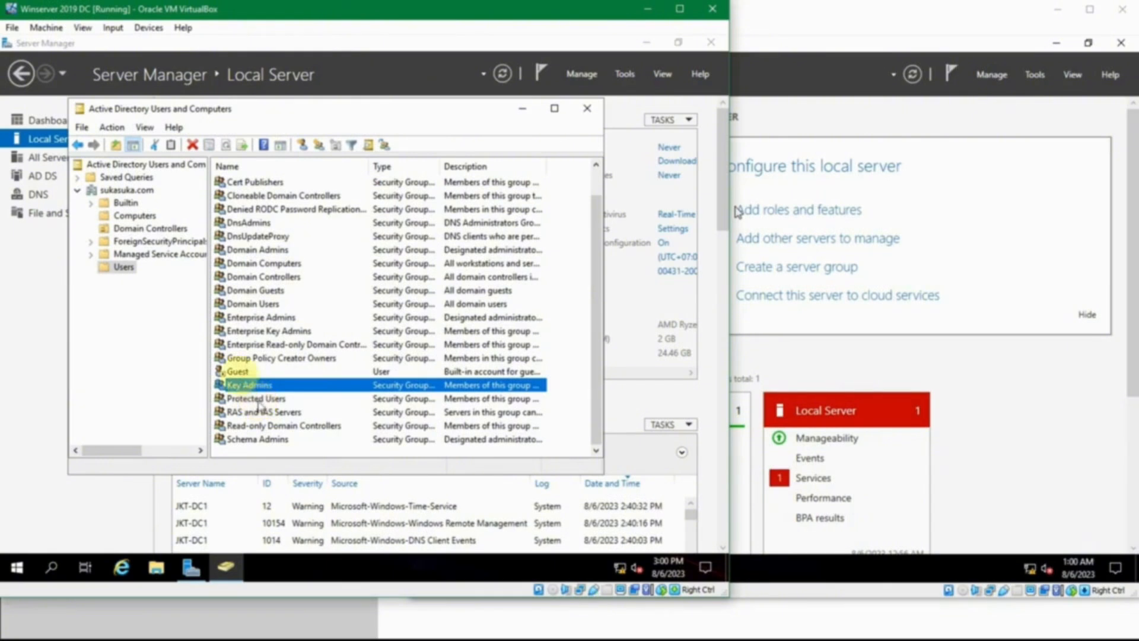
left_click(242, 373)
left_click(273, 276)
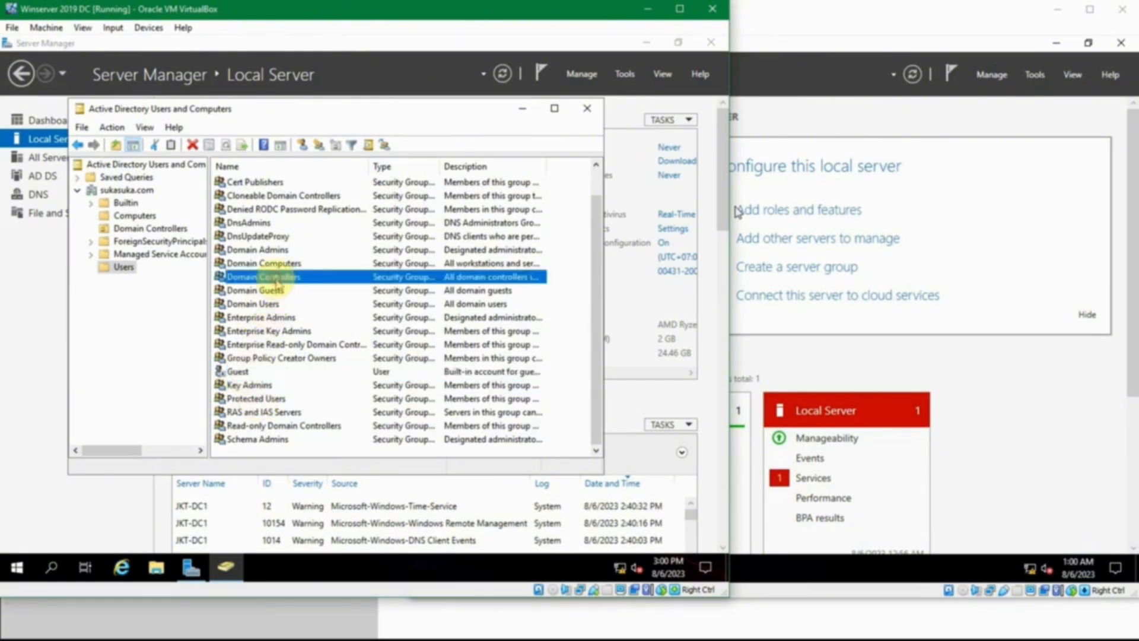
left_click(267, 291)
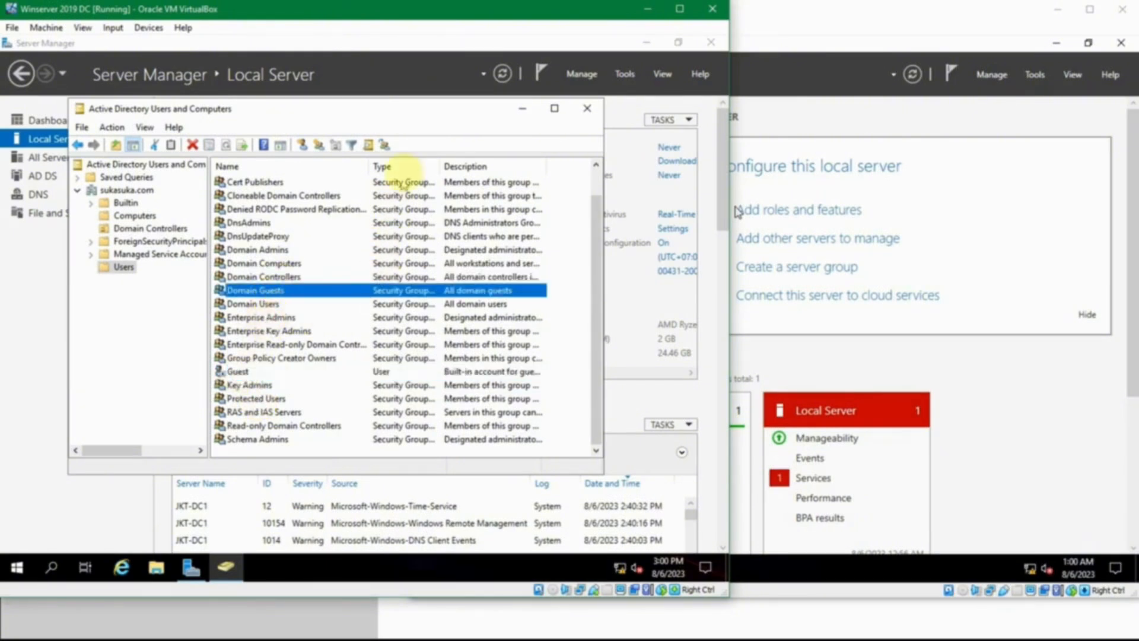
Step: Widen the Type column in the Users container and check the object types, including that of the Guest account
left_click_drag(440, 166, 515, 169)
left_click(467, 185)
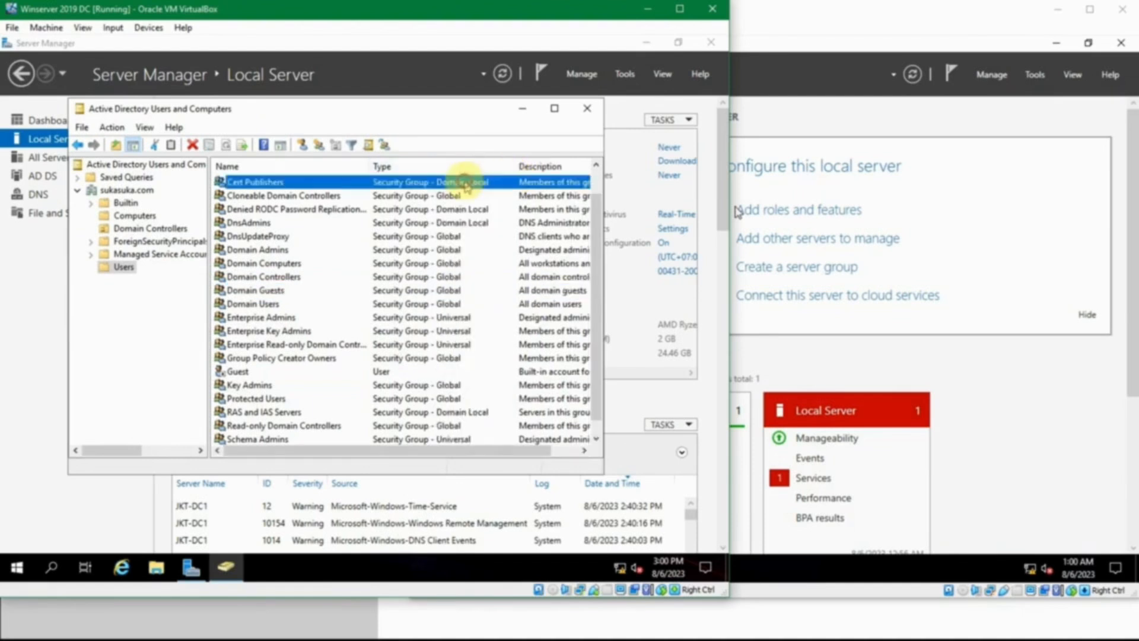
left_click(386, 370)
scroll(386, 364, "down", 1)
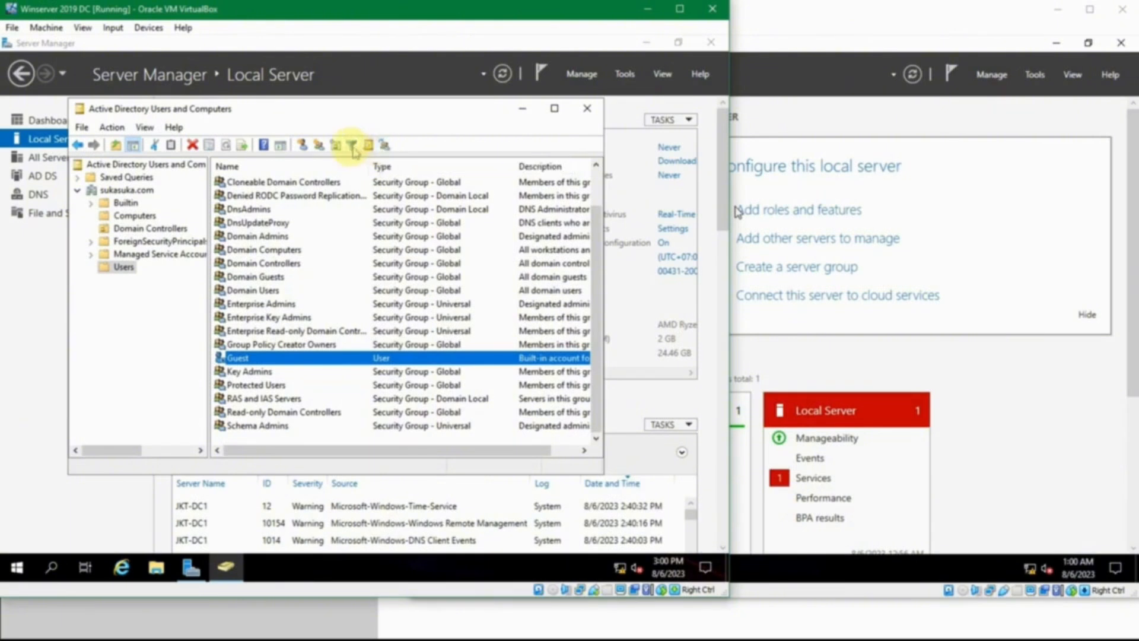
Step: View the new user form for the Users container without creating an account, and close Active Directory Users and Computers
left_click(304, 146)
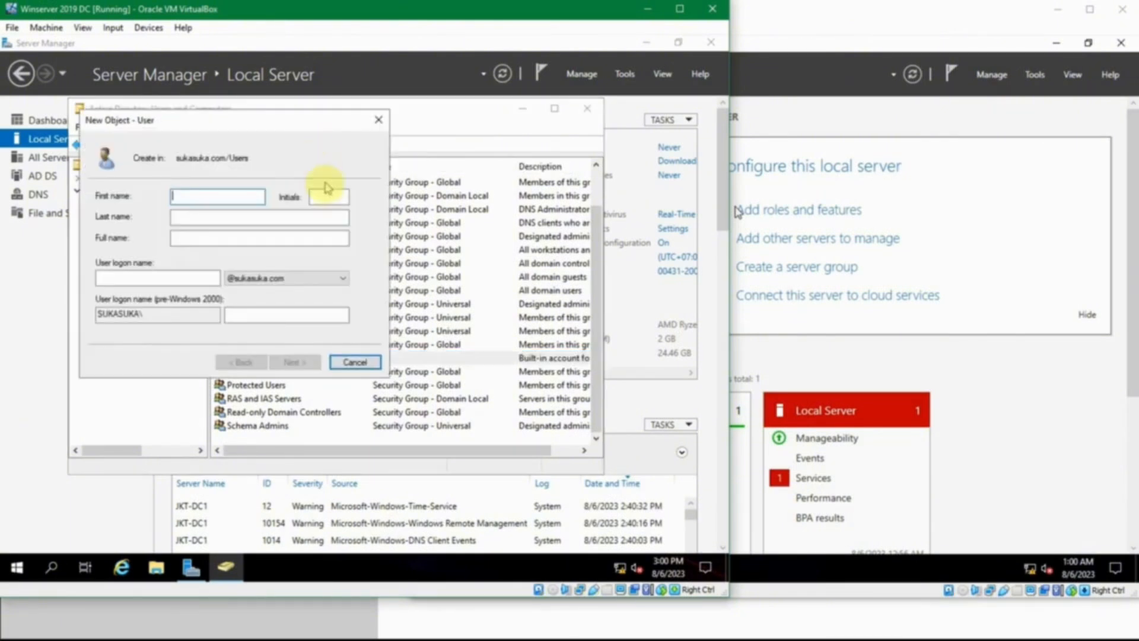
left_click(378, 121)
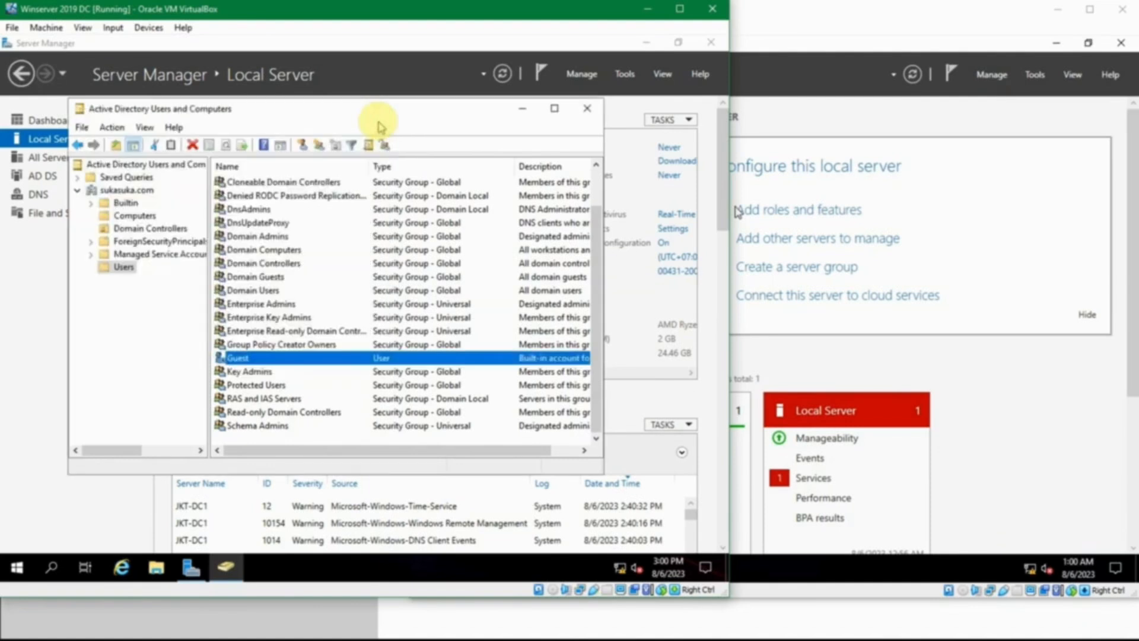
left_click(587, 108)
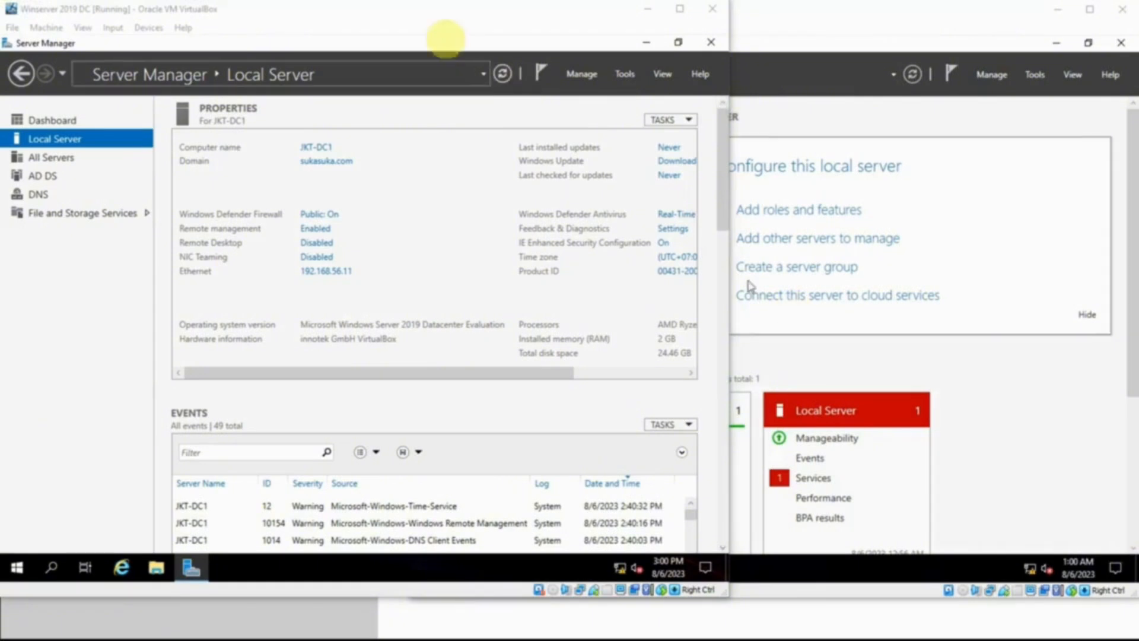
left_click(423, 24)
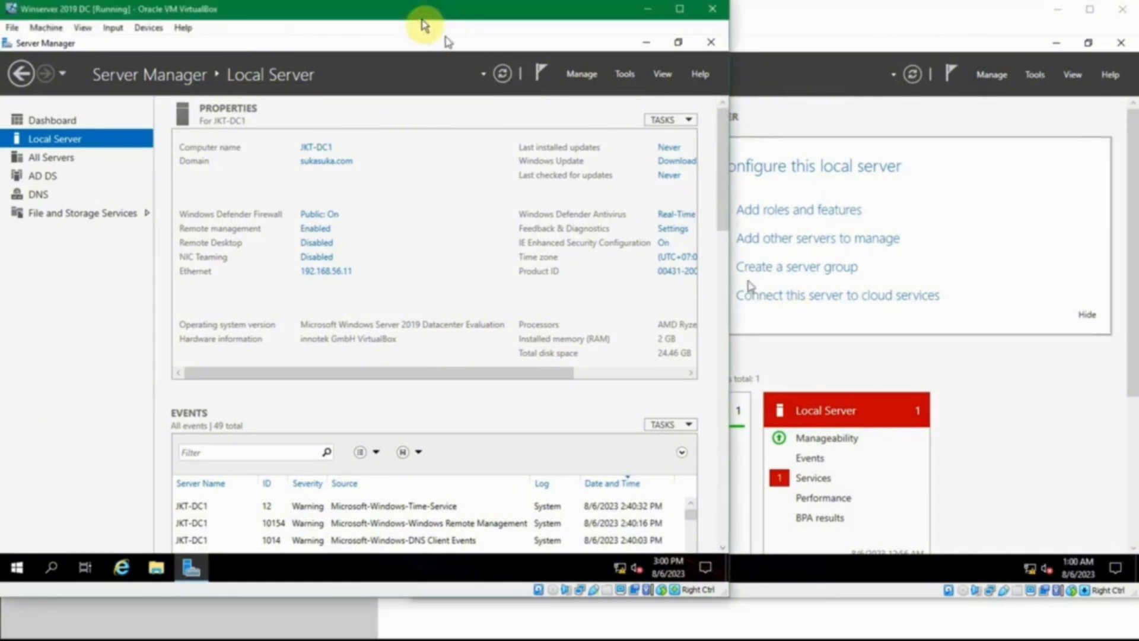